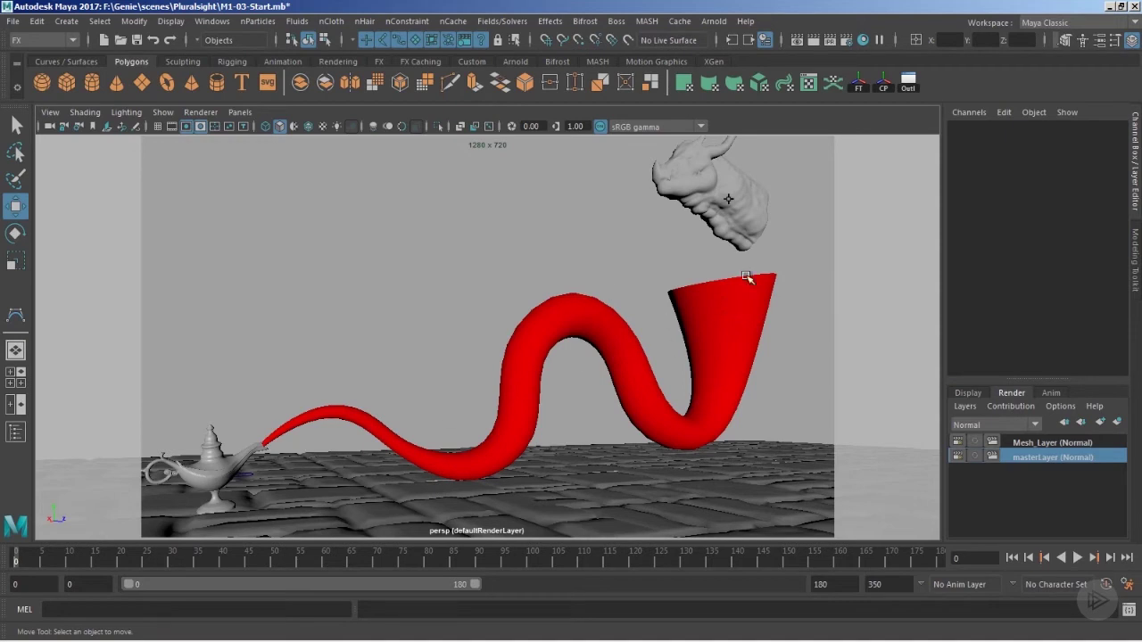
- Assign a new Lambert material to the red smoke geometry and close its attributes
alt+drag(677, 346, 306, 404)
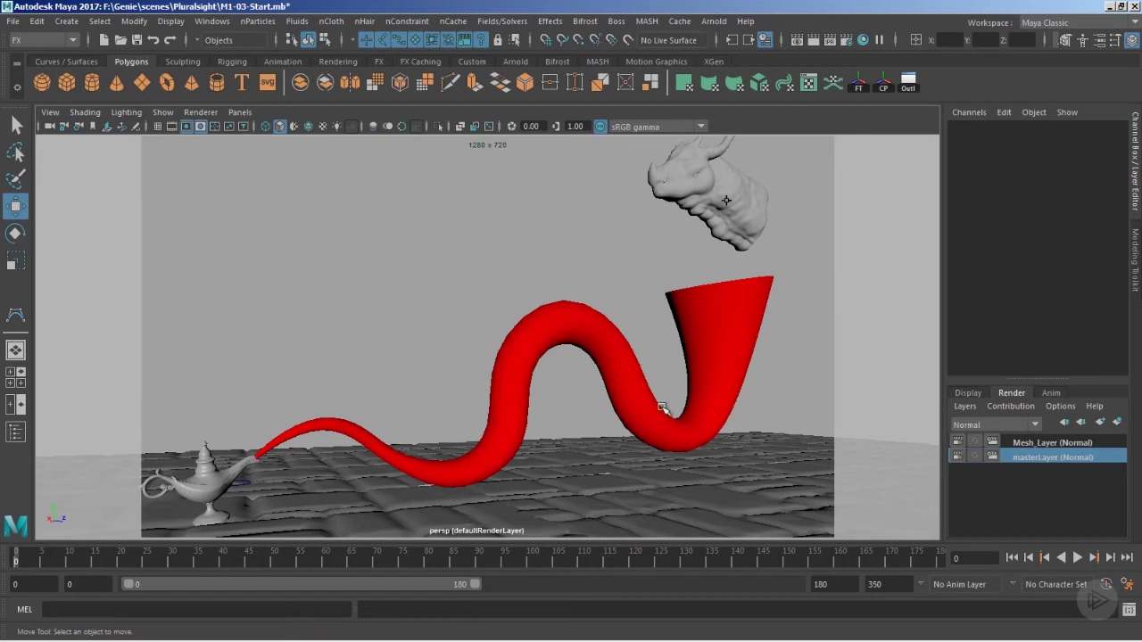
alt+drag(408, 446, 557, 318)
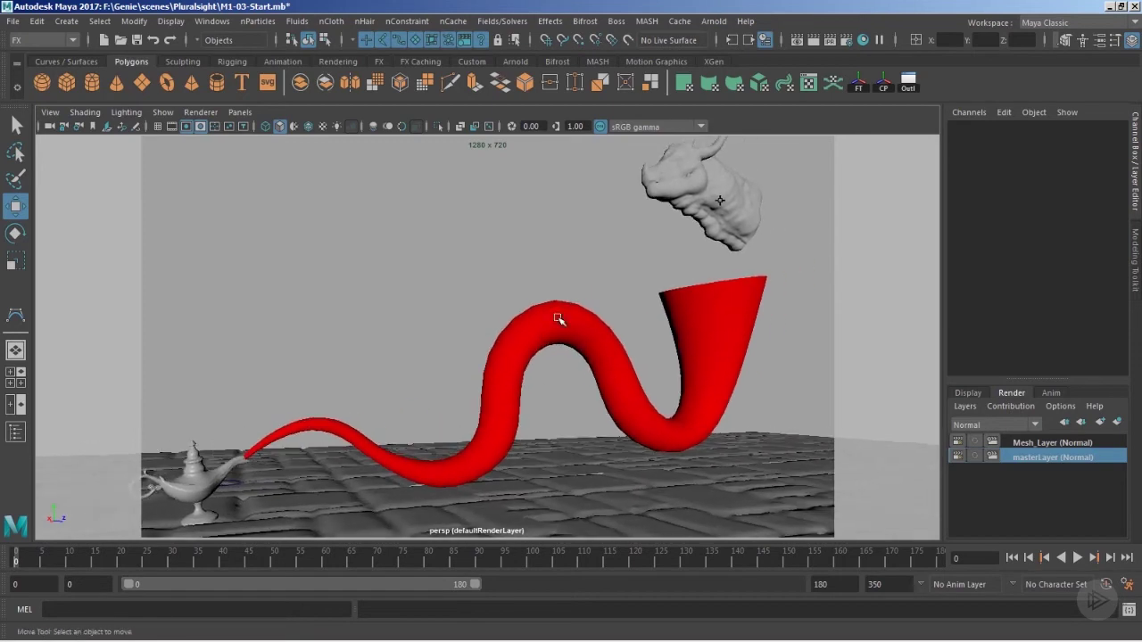
click(555, 315)
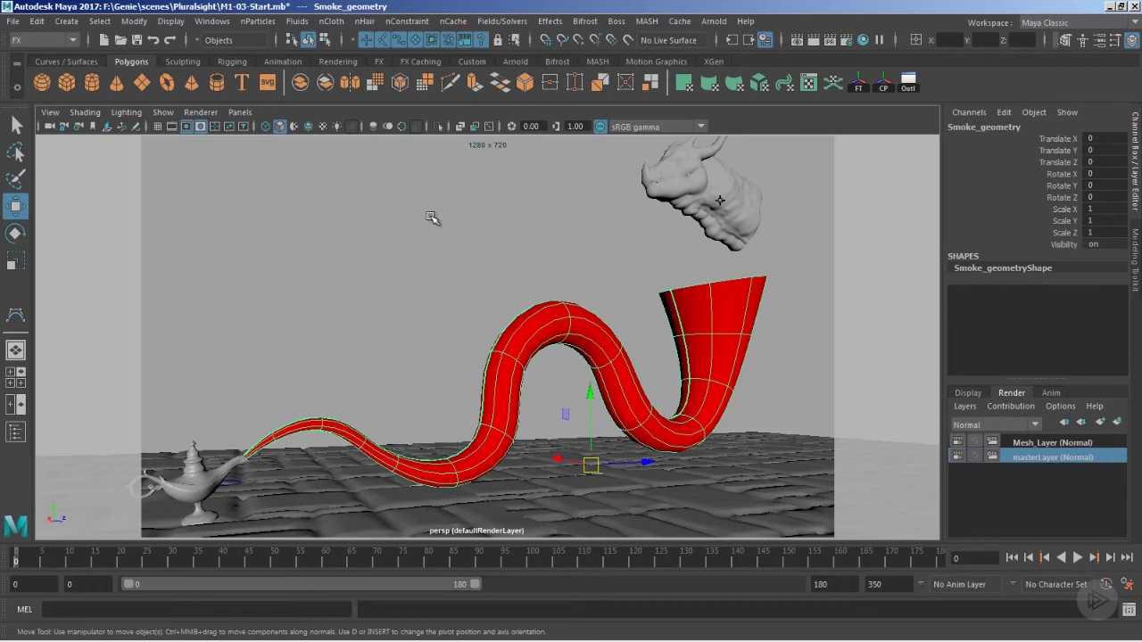
right_drag(429, 207, 540, 540)
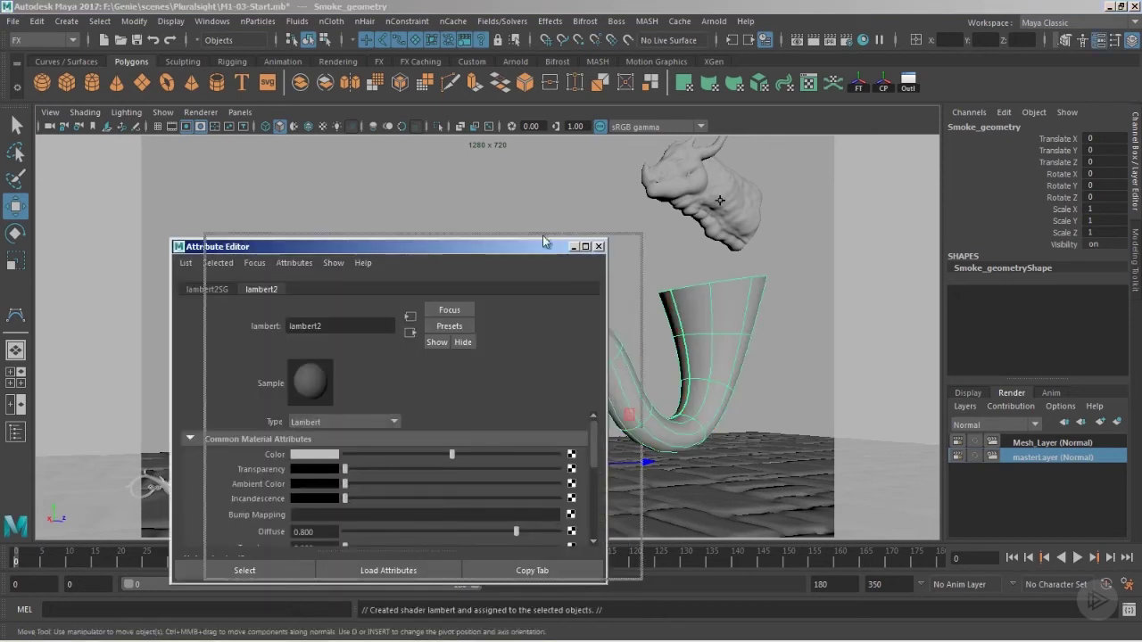
drag(406, 247, 579, 235)
click(771, 235)
click(540, 194)
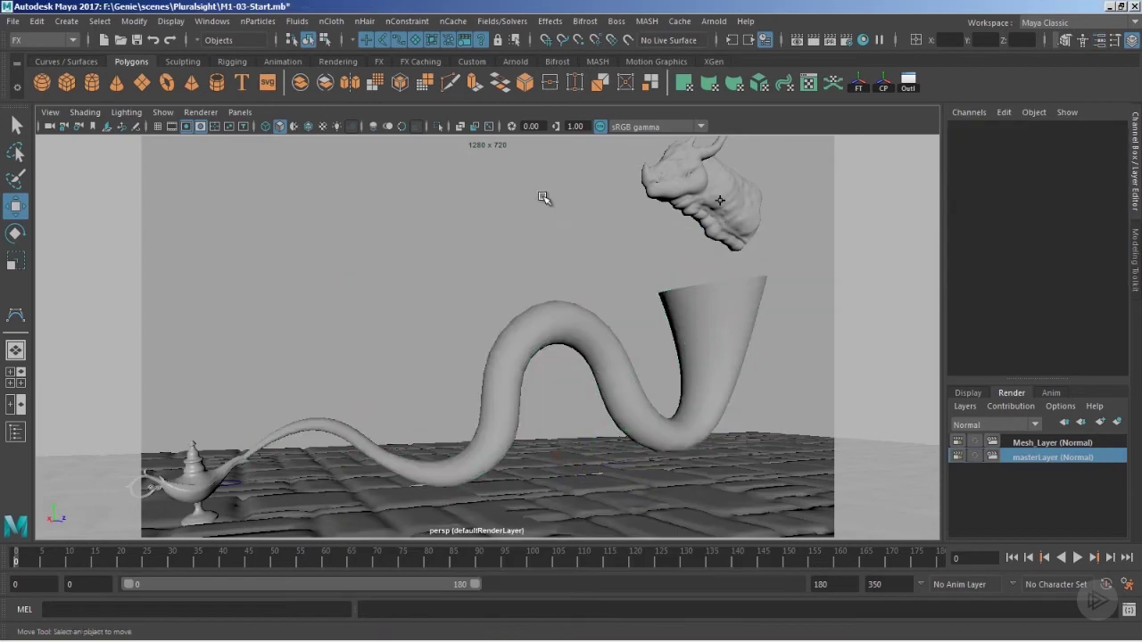
mouse_move(501, 334)
alt+right_down()
mouse_move(522, 331)
mouse_move(503, 334)
alt+right_up()
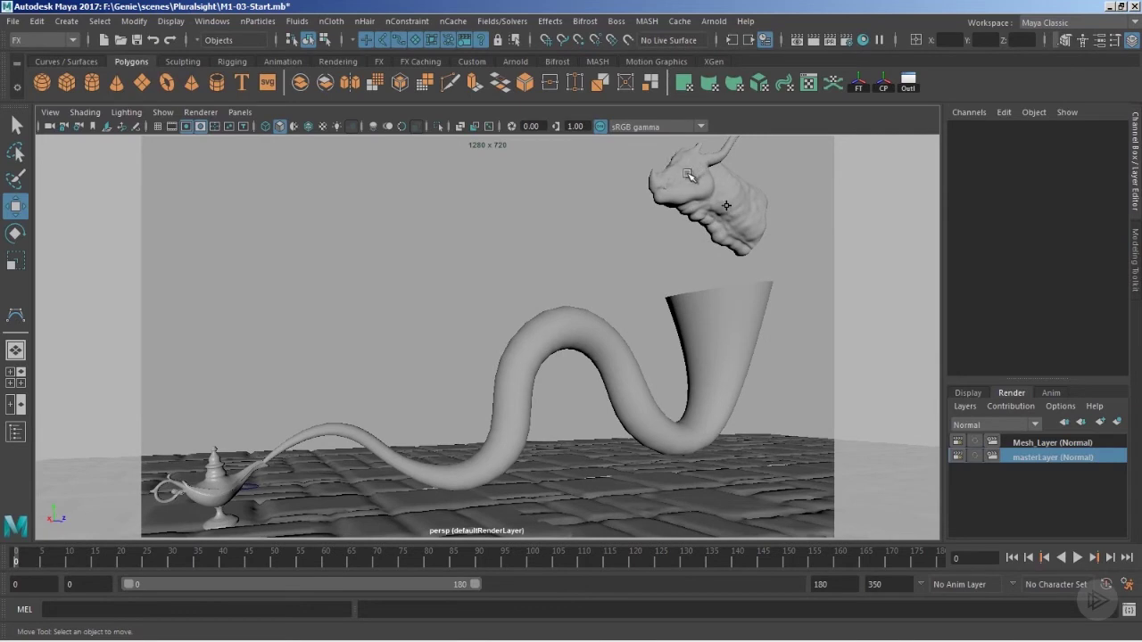
- Select the dragon's parent group and hide it
click(725, 207)
key(Up)
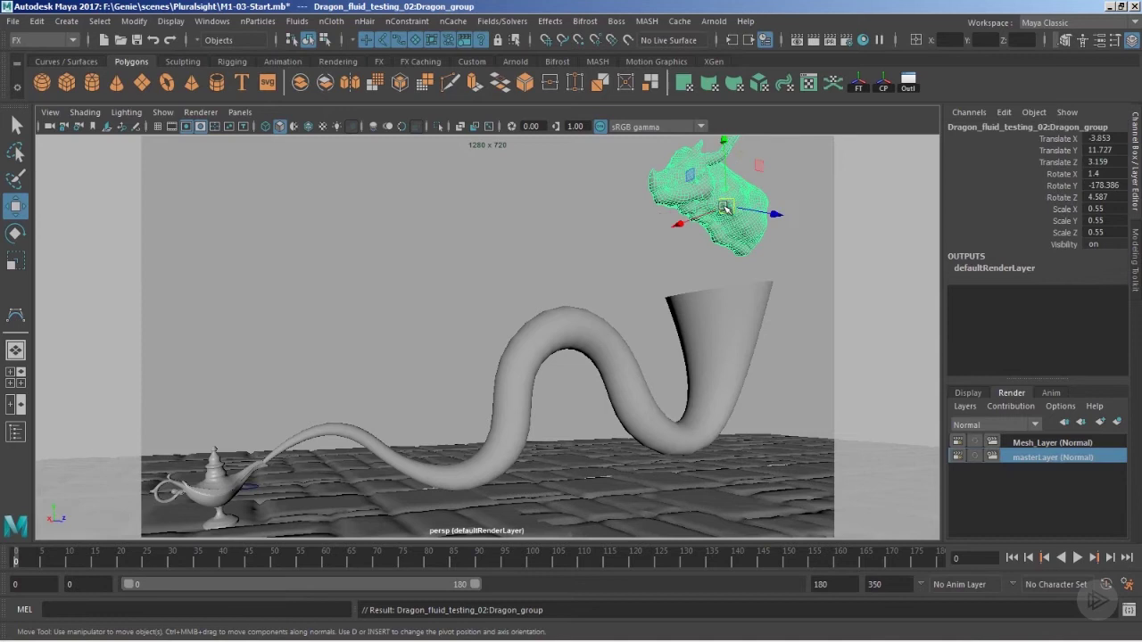
key(ctrl+h)
alt+drag(454, 398, 416, 378)
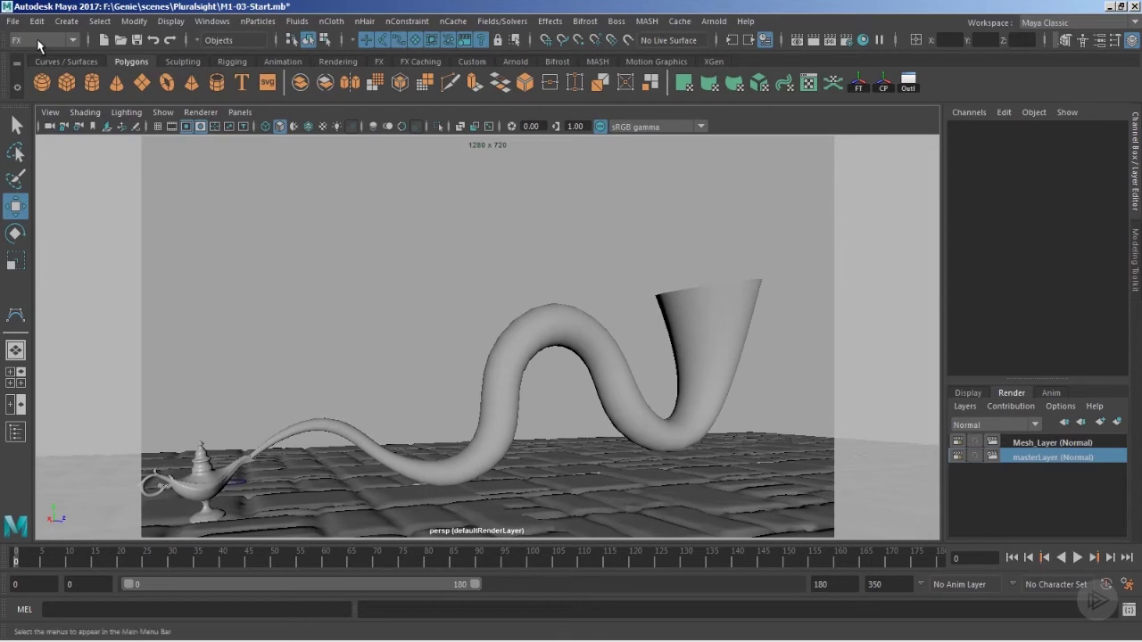
- Create a legacy particle emitter and turn on the grid in the perspective view
click(252, 21)
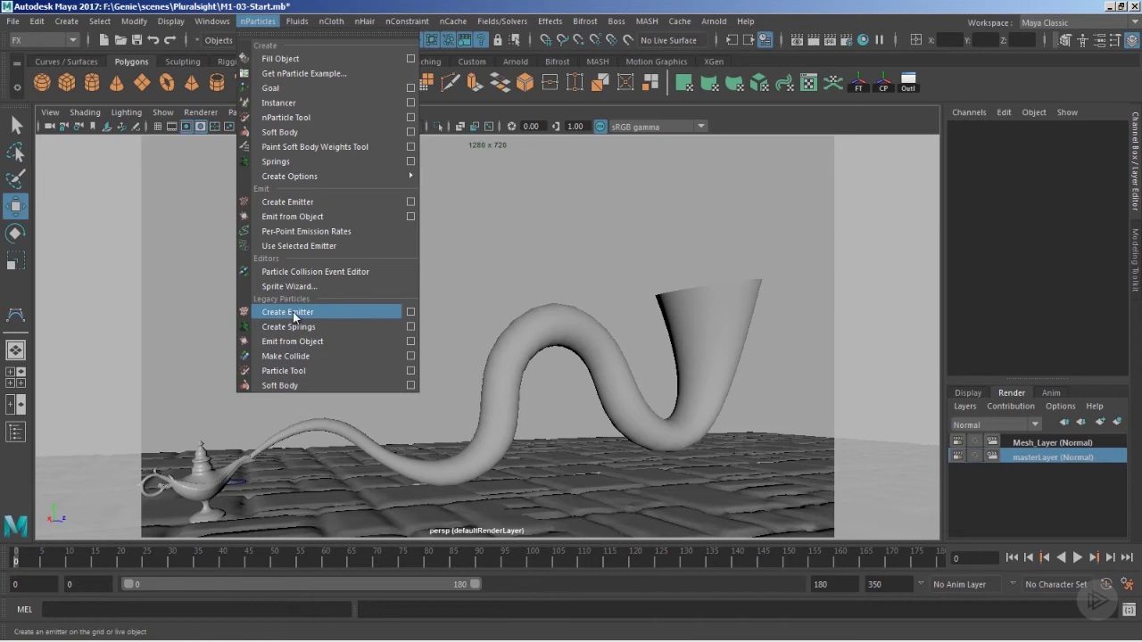
click(314, 312)
alt+drag(356, 321, 446, 399)
click(158, 125)
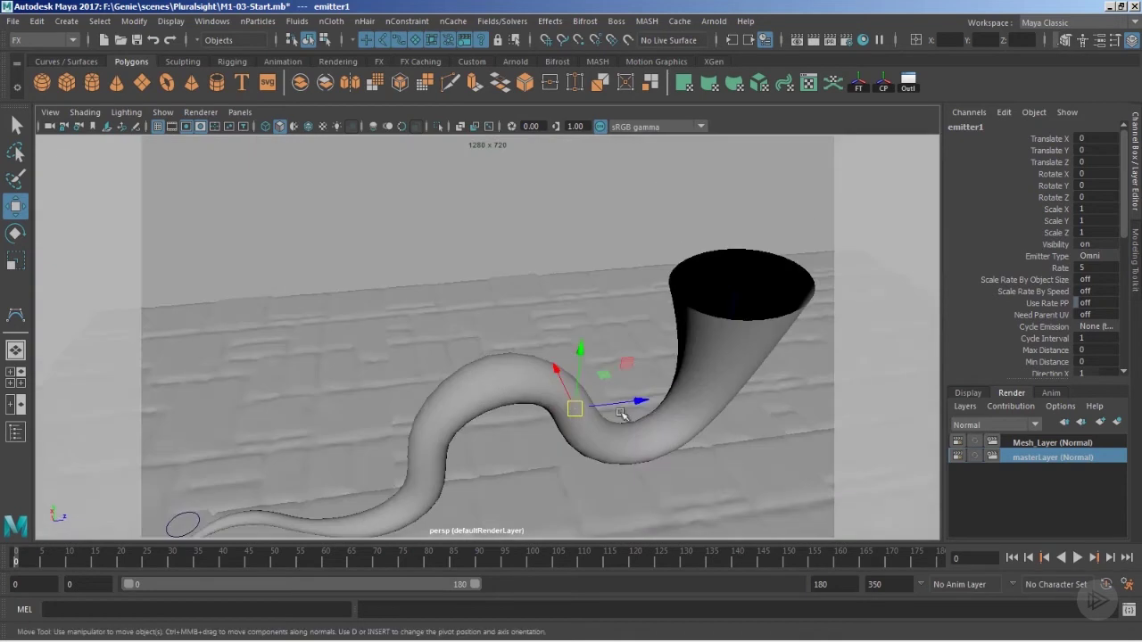
- Move the emitter across the ground plane to the lamp's spout, at about X -7.288 and Z -17.423
drag(646, 400, 455, 315)
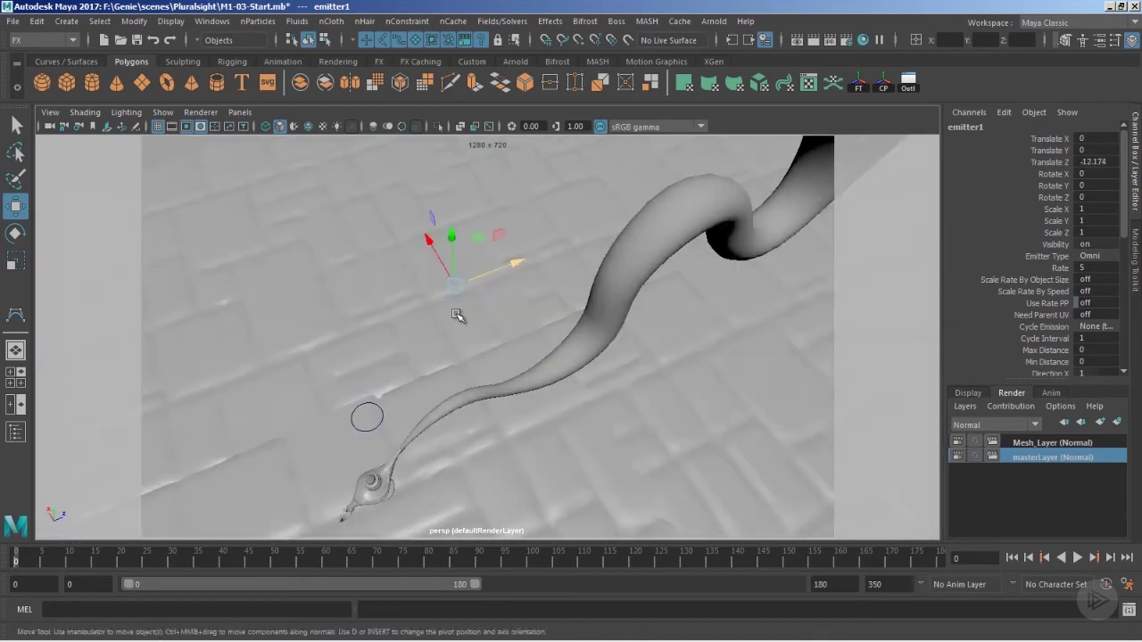
key(space)
key(space)
alt+middle_drag(482, 232, 473, 316)
drag(582, 479, 448, 310)
scroll(428, 314, up, 5)
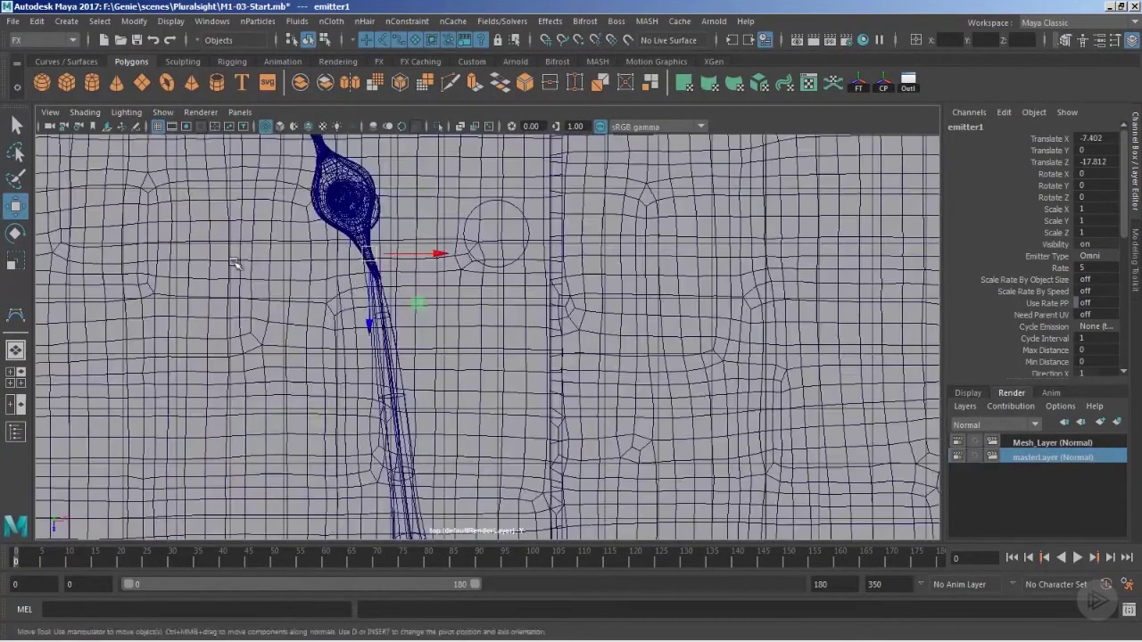
scroll(387, 321, up, 3)
drag(295, 242, 306, 290)
- Raise the emitter to the opening of the lamp's spout and fine-tune it to about Y 1.828 and Z -17.501
key(space)
key(space)
scroll(273, 416, down, 5)
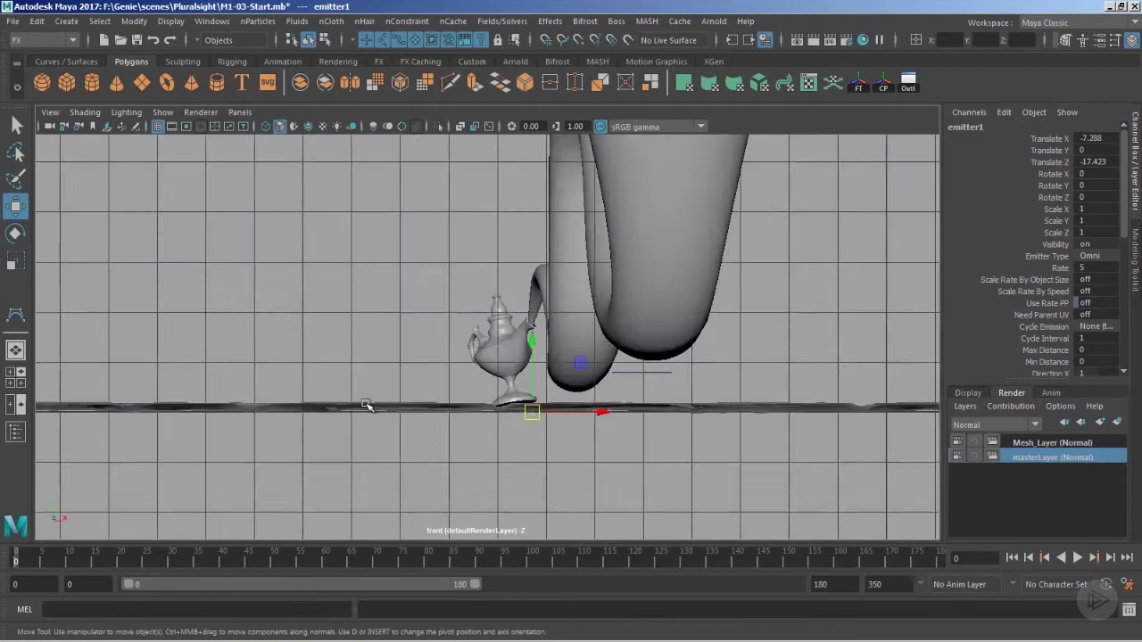
scroll(365, 407, up, 1)
scroll(429, 390, up, 2)
drag(562, 352, 572, 177)
key(space)
key(space)
scroll(534, 254, up, 4)
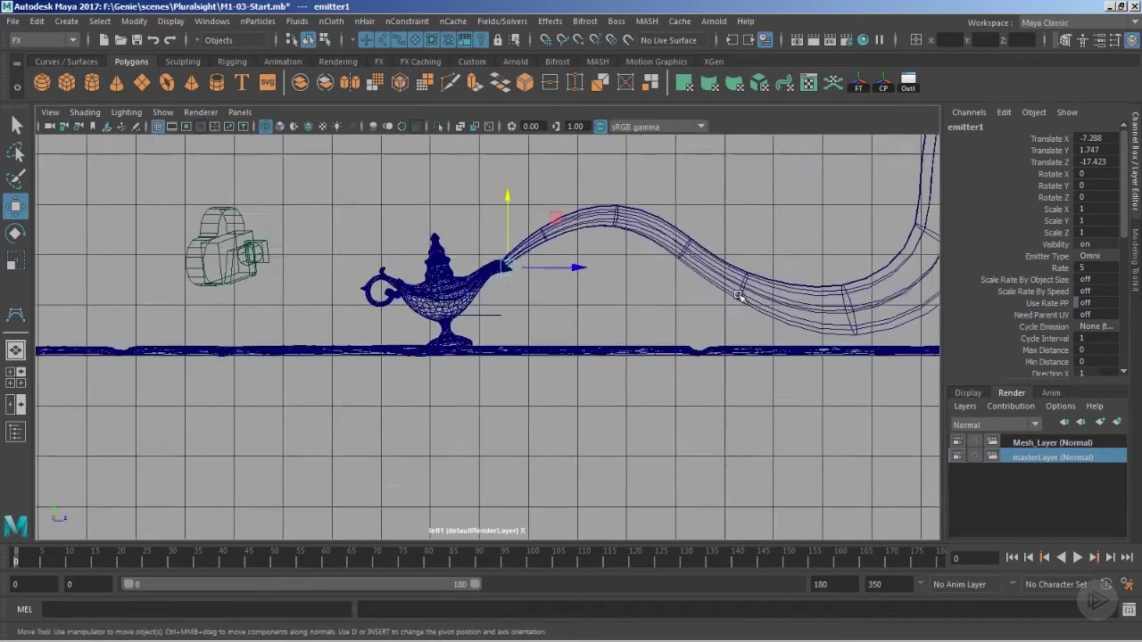
scroll(500, 387, up, 5)
drag(480, 428, 446, 392)
- Show the front view in wireframe and return to a perspective close-up of the emitter at the lamp's spout
key(space)
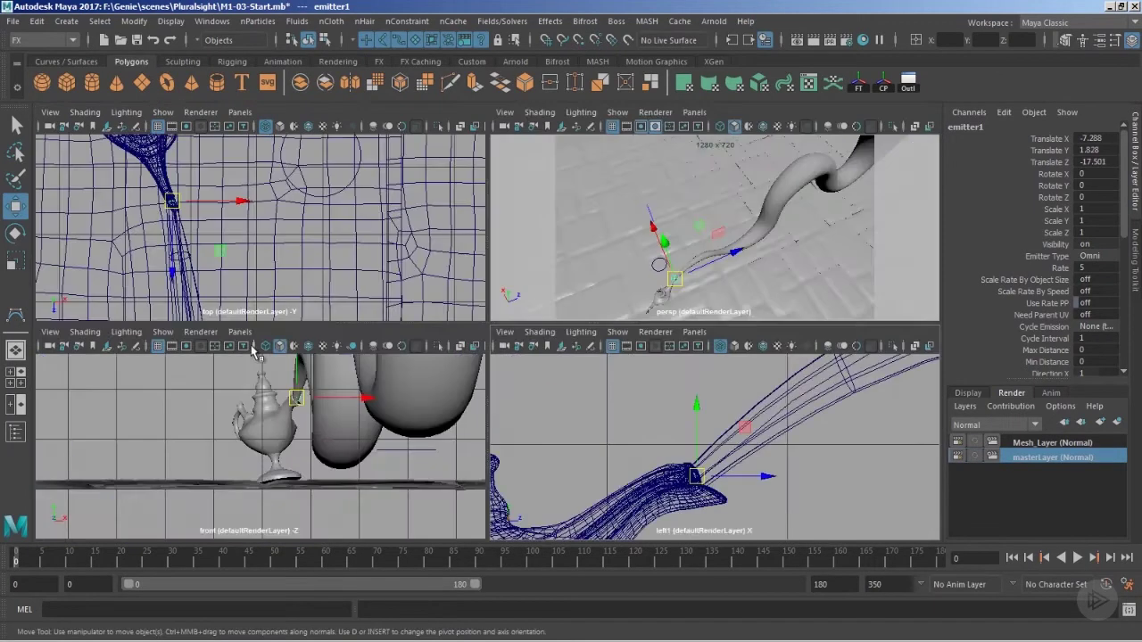
key(space)
key(4)
key(space)
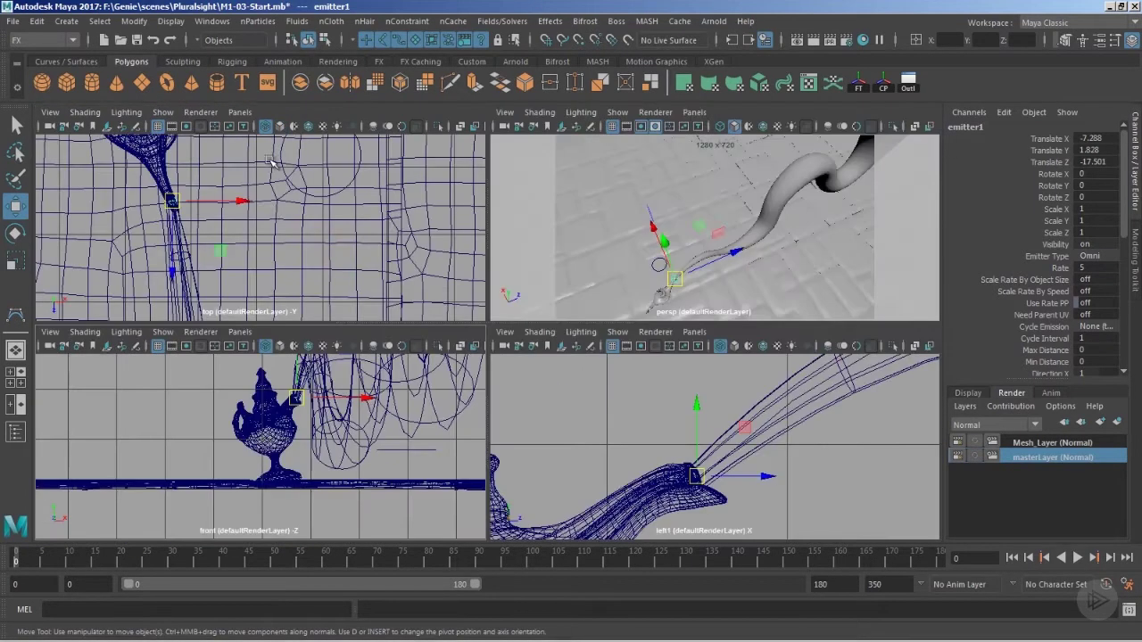
key(space)
key(space)
key(space)
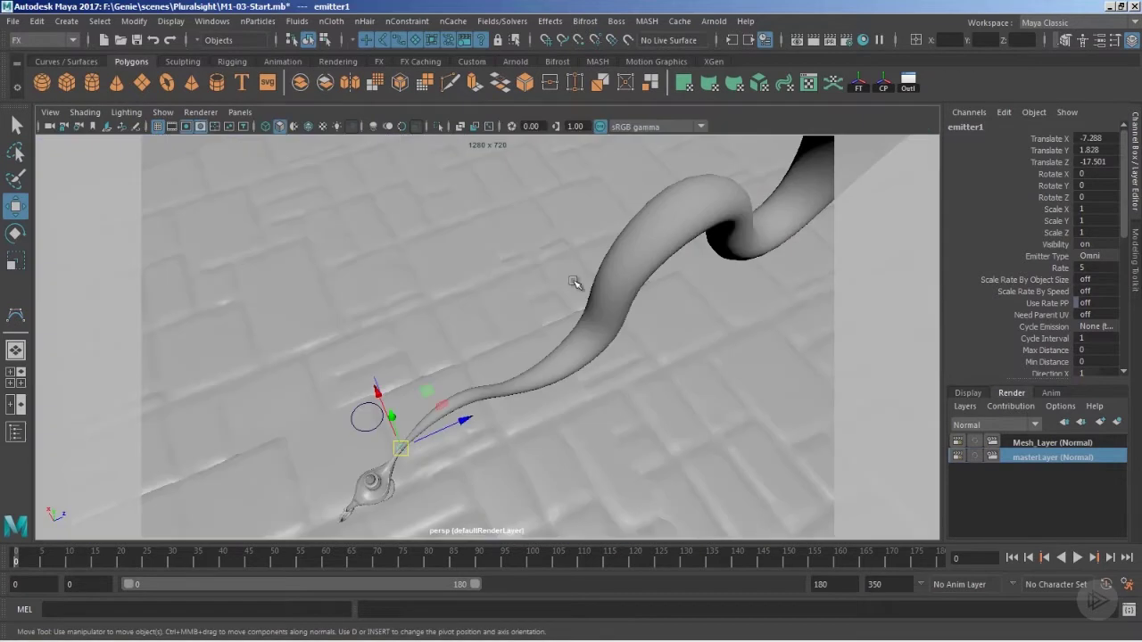
alt+drag(581, 280, 363, 265)
alt+right_drag(363, 265, 803, 466)
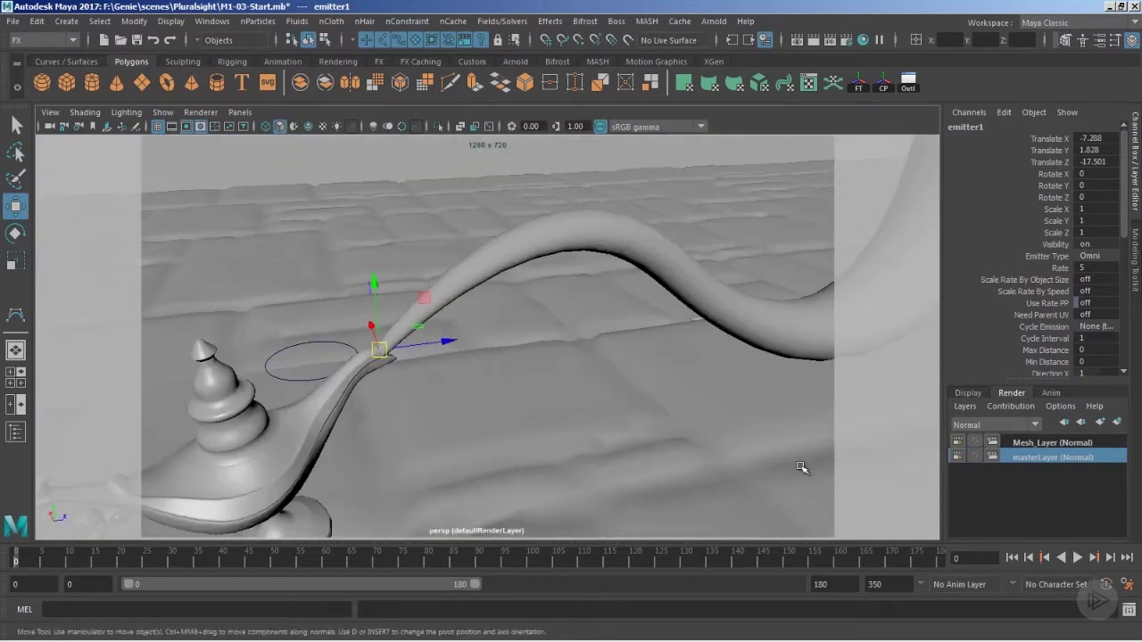
- Play the timeline briefly to check the emitter's default particle emission at the spout
click(1076, 557)
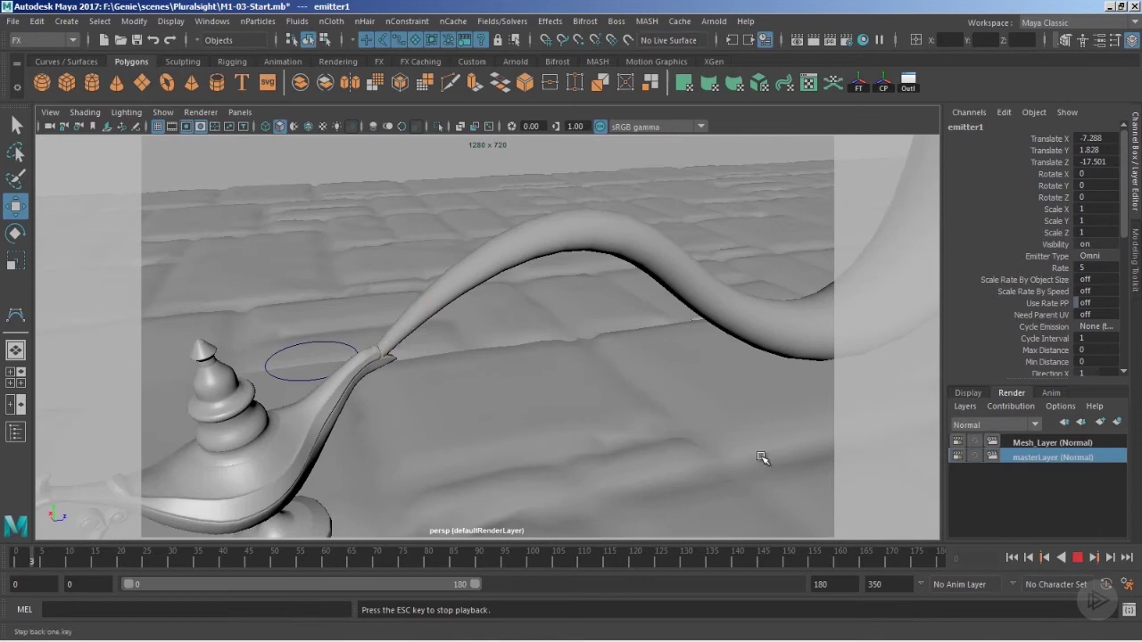
key(Escape)
alt+drag(334, 398, 326, 400)
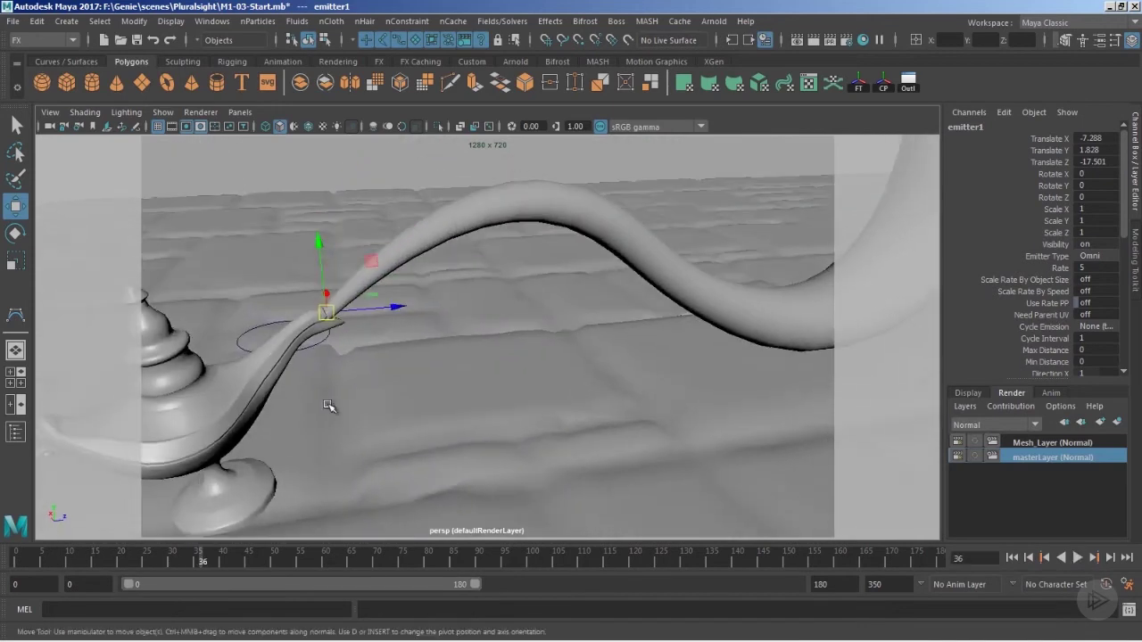
- Review the time slider's playback speed preferences and set the emitter's rate to 500 particles per second
key(ctrl+a)
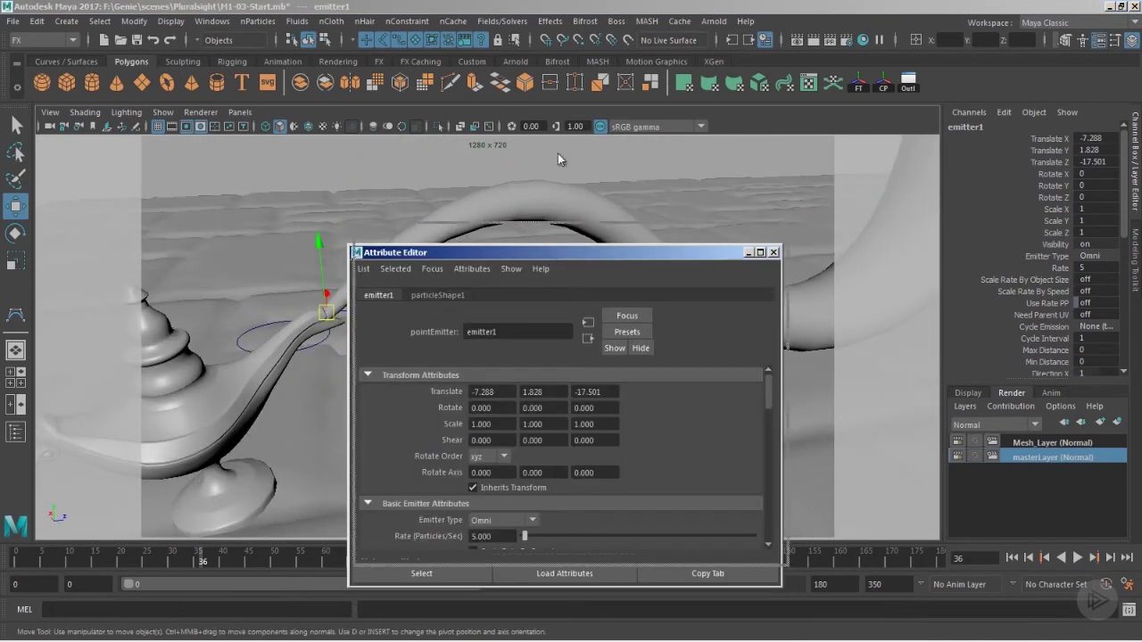
drag(514, 457, 517, 535)
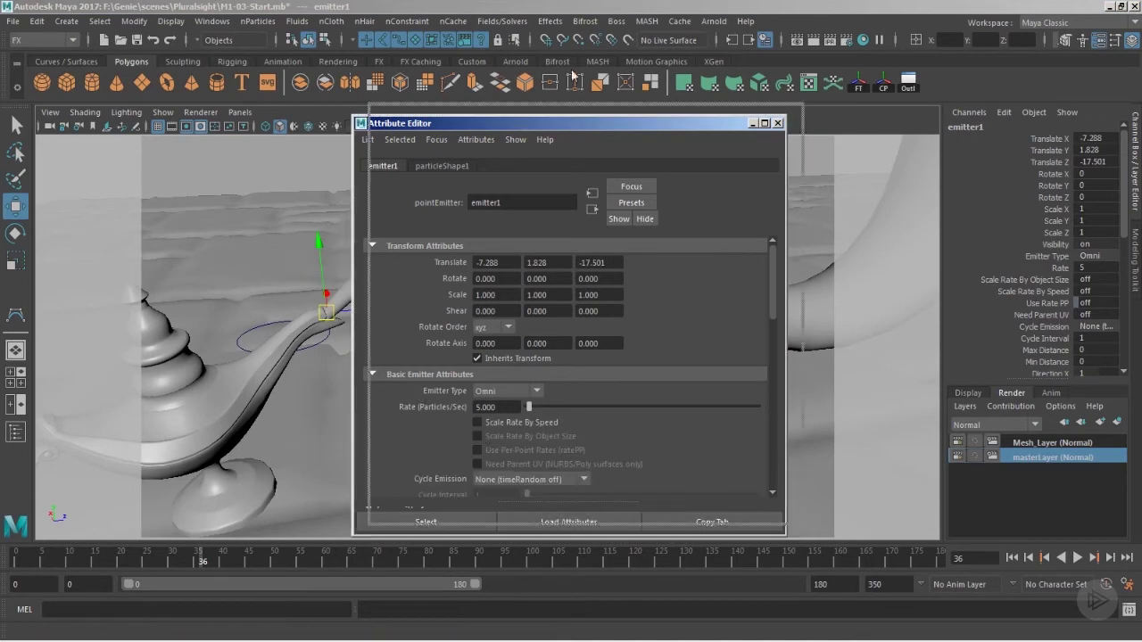
drag(521, 123, 593, 41)
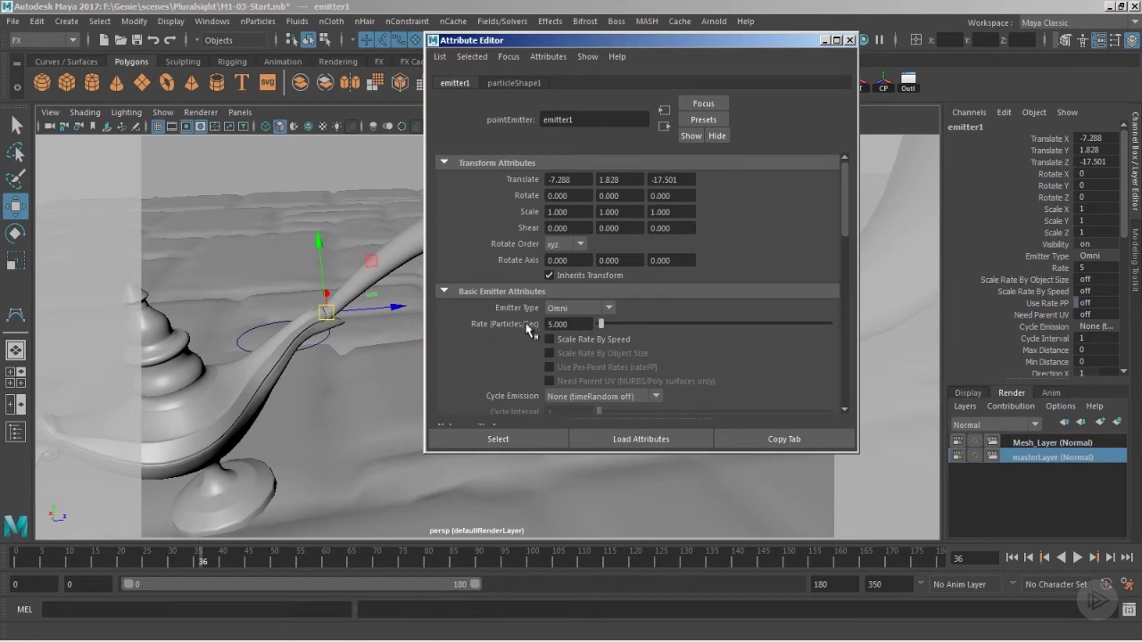
click(1129, 585)
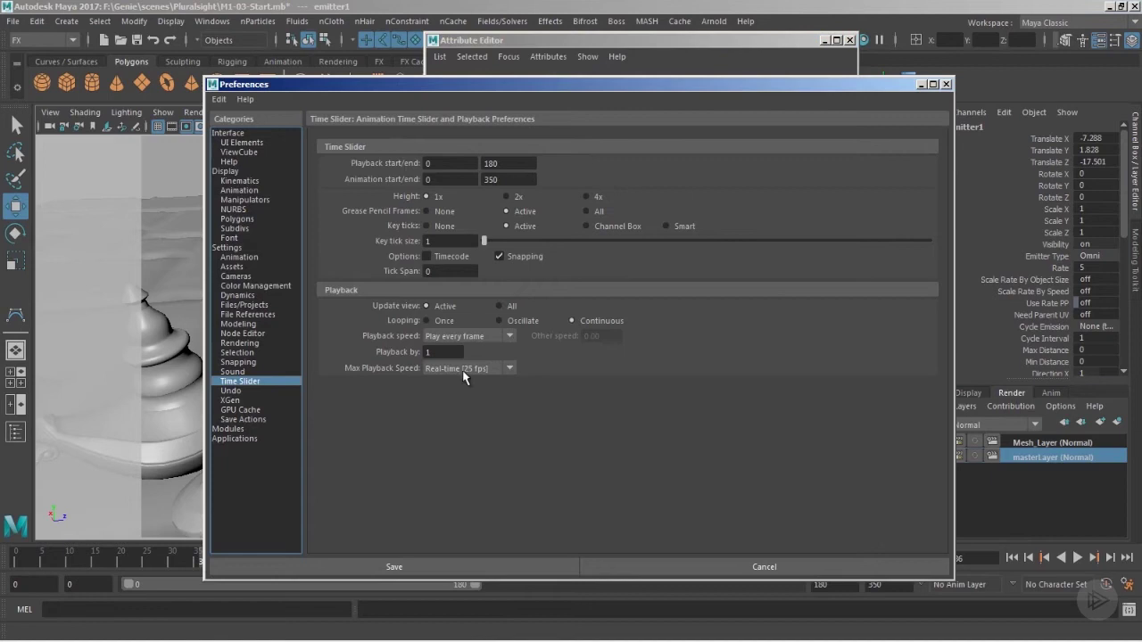
click(394, 564)
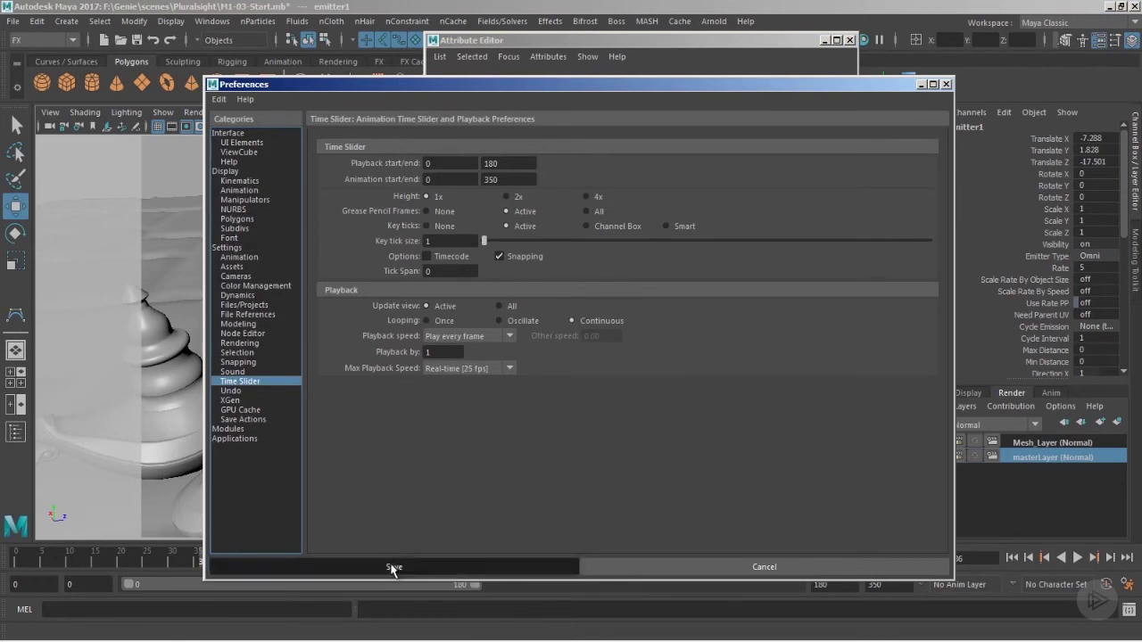
scroll(343, 374, up, 4)
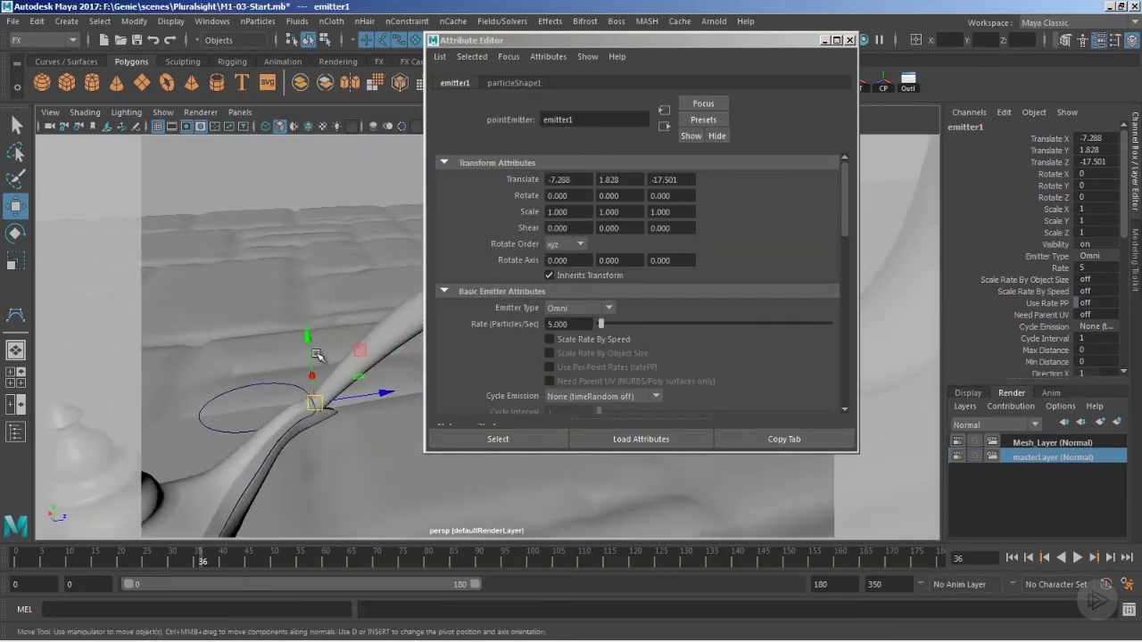
drag(575, 324, 479, 325)
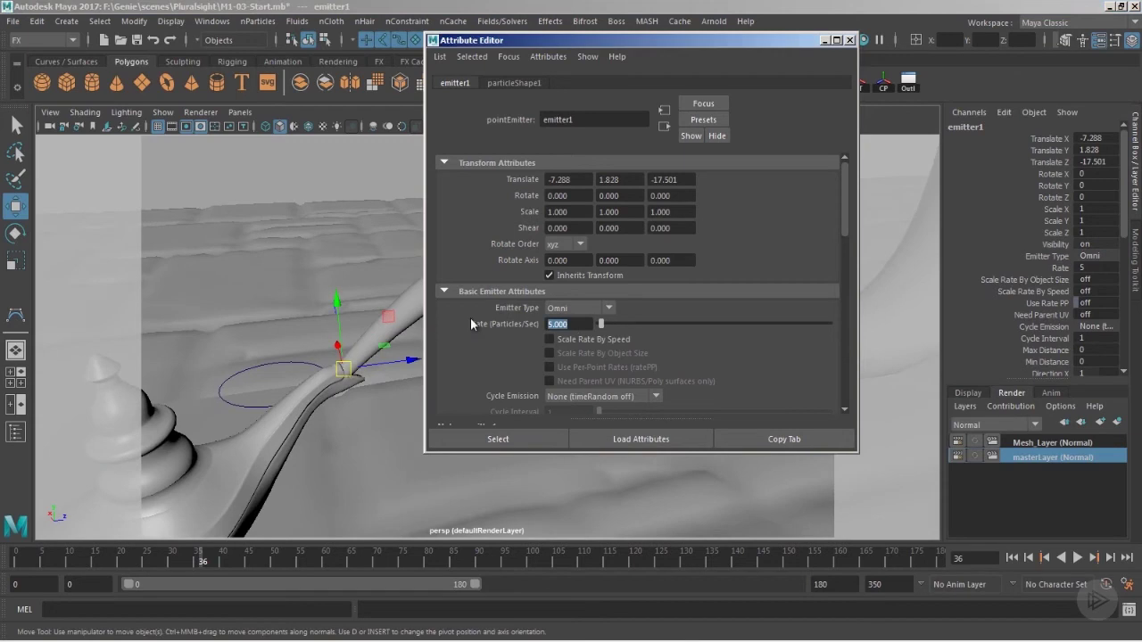
text(500)
key(Return)
- Set the emitter's Speed and Speed Random both to 5 and close its attributes
scroll(386, 355, down, 3)
scroll(536, 337, down, 5)
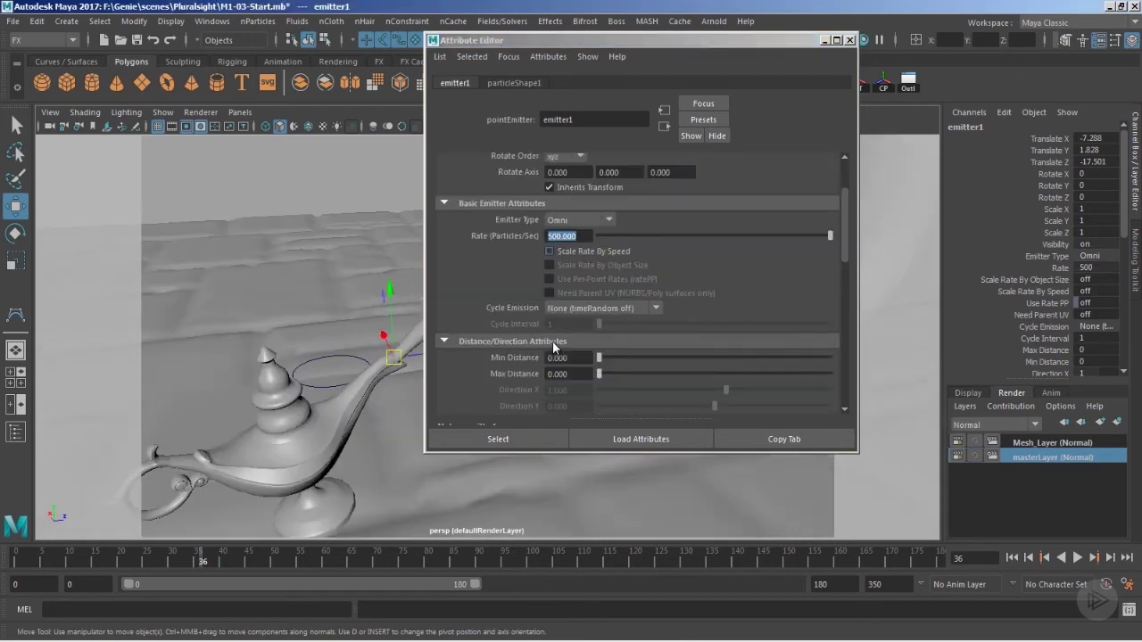
scroll(520, 332, down, 1)
drag(571, 296, 506, 293)
text(5)
key(Tab)
text(5)
key(Return)
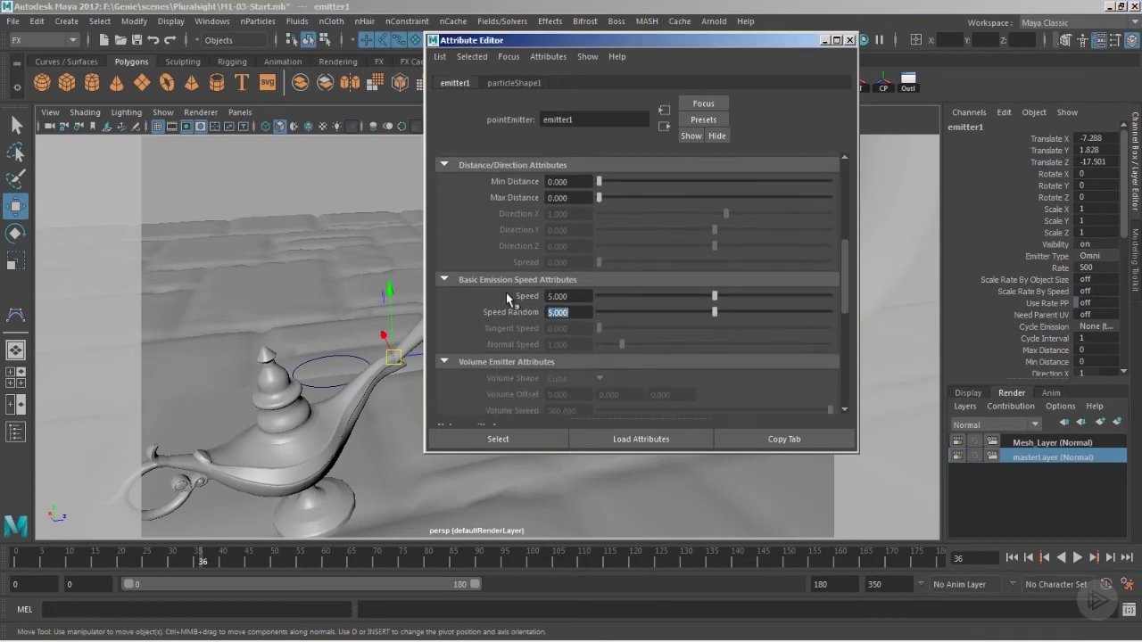
click(850, 40)
- Play the simulation to examine how the particles spread from the spout, and rewind to frame 0
click(1078, 558)
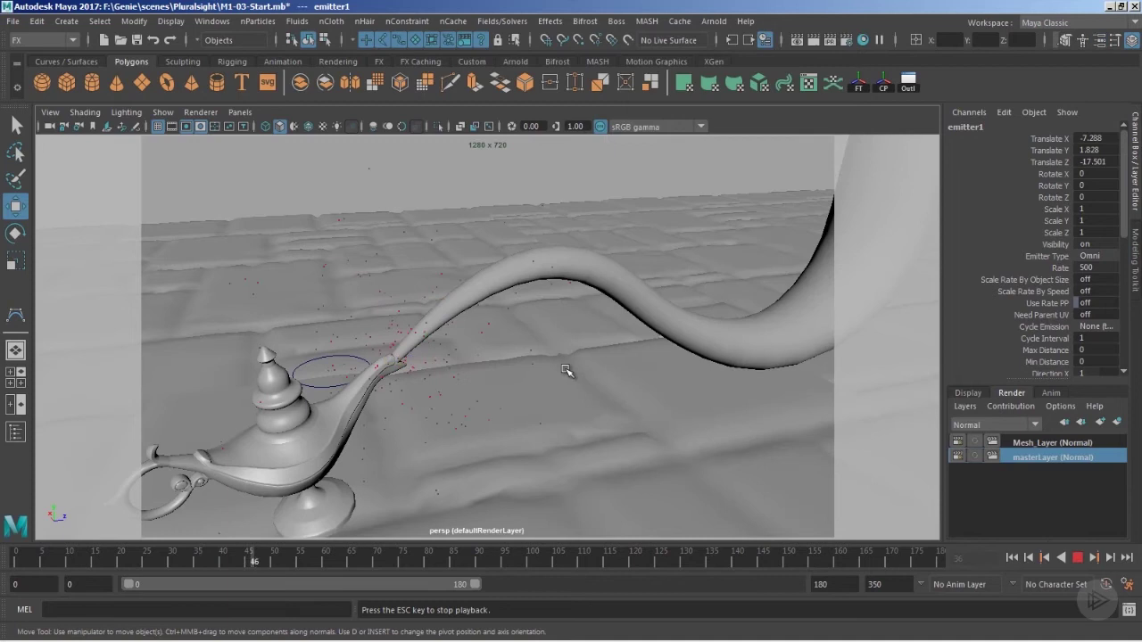
key(Escape)
alt+drag(499, 336, 472, 398)
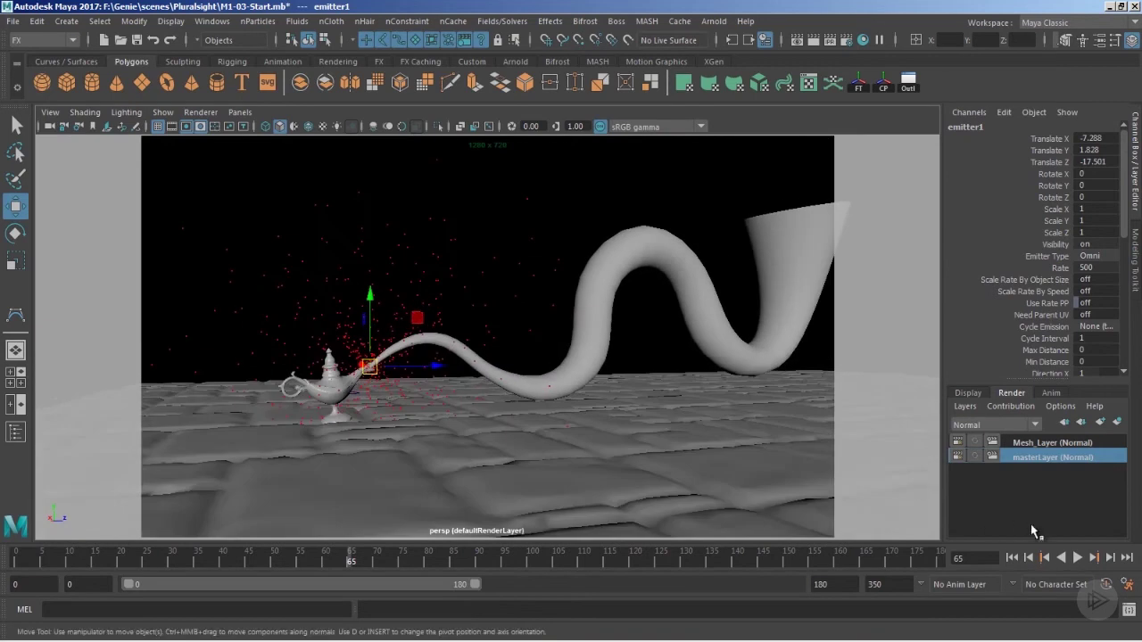
click(1077, 559)
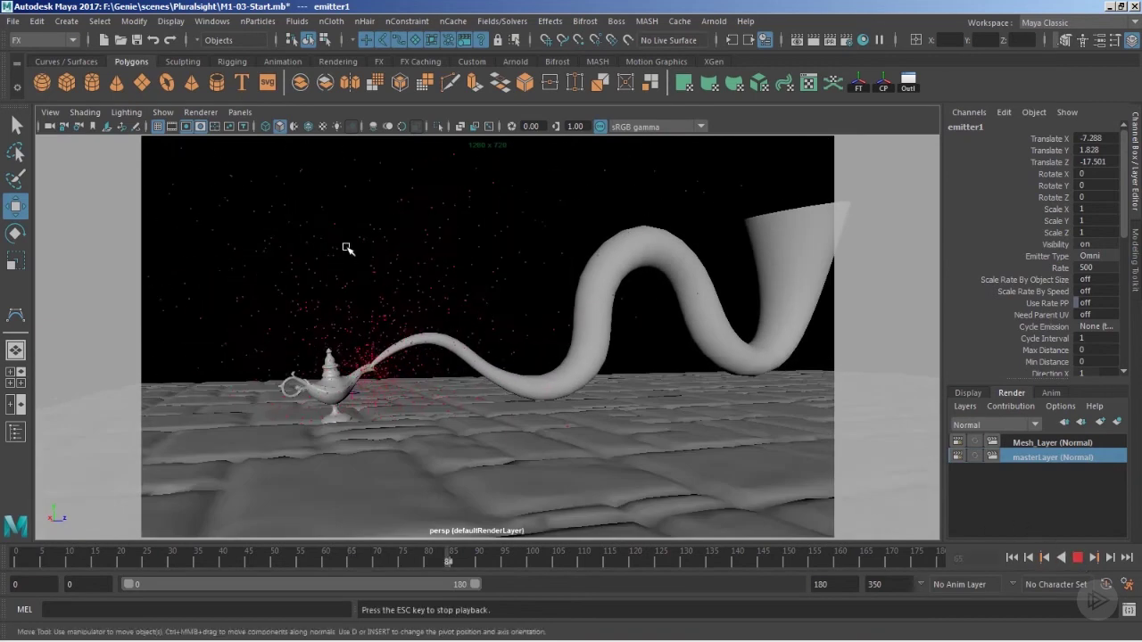
key(Escape)
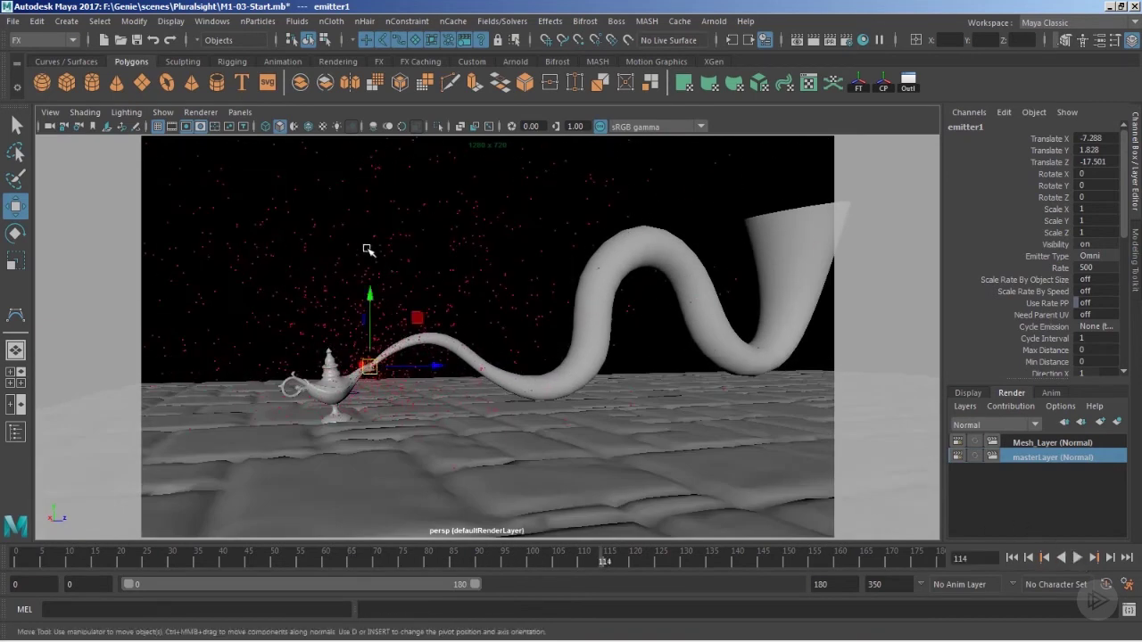
alt+drag(366, 250, 377, 362)
alt+right_drag(378, 362, 272, 367)
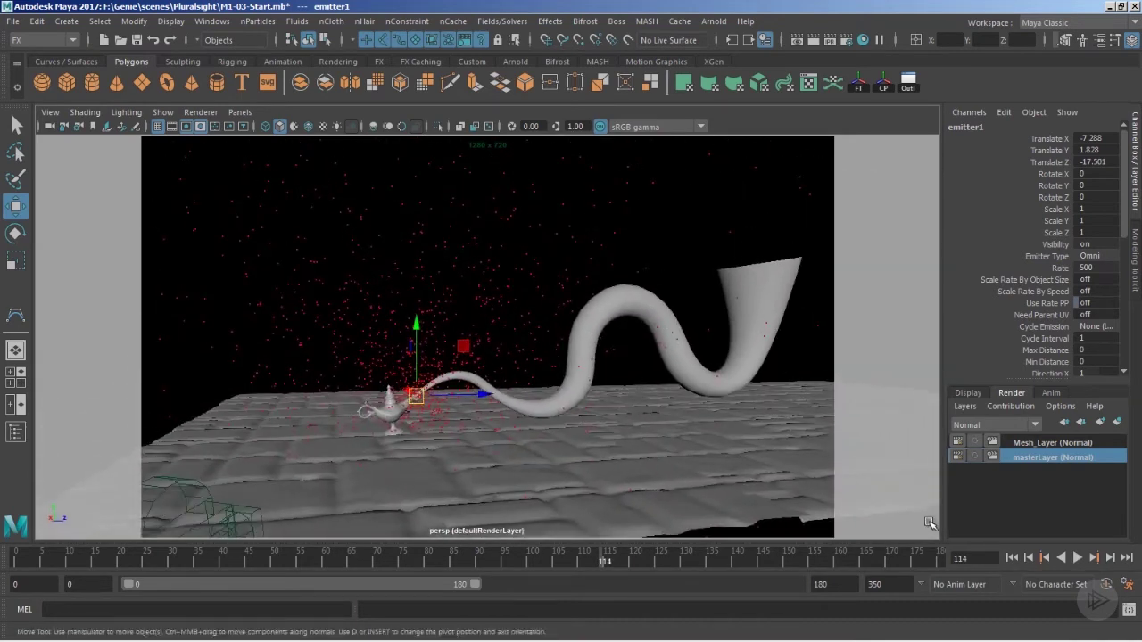
click(1012, 558)
scroll(425, 378, up, 10)
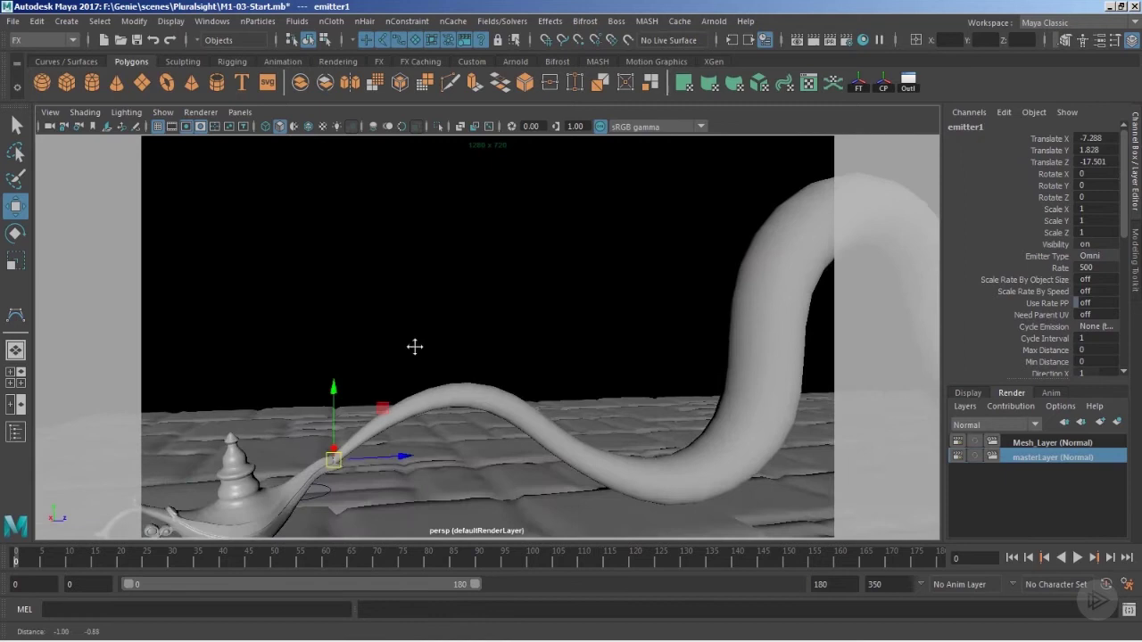
- Set the emitter's Speed and Speed Random both to 0 and close its attributes
alt+right_drag(438, 323, 462, 330)
key(ctrl+a)
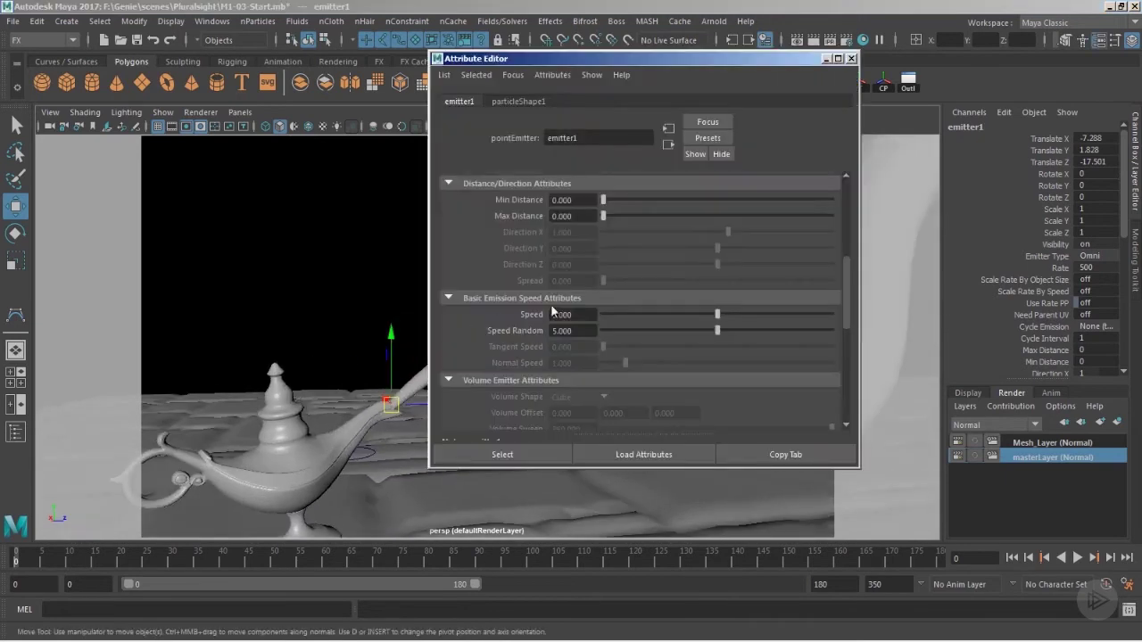
text(0)
key(Return)
key(Tab)
text(0)
key(Return)
click(851, 58)
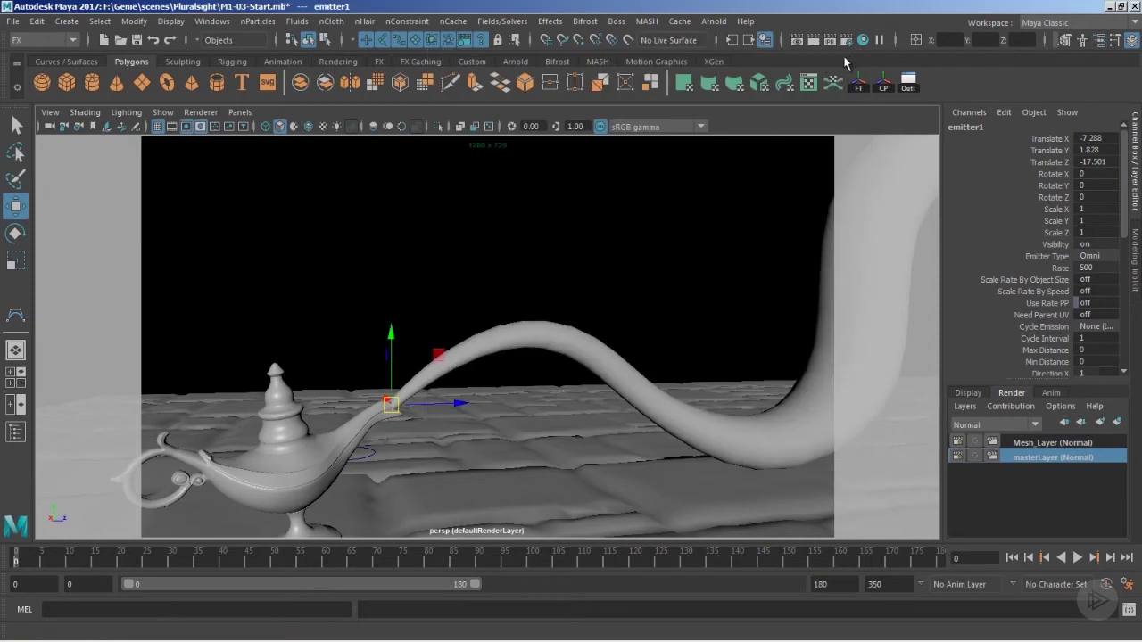
- Rename the particle1 object as Magic_particles through the Outliner and close the Outliner
click(907, 83)
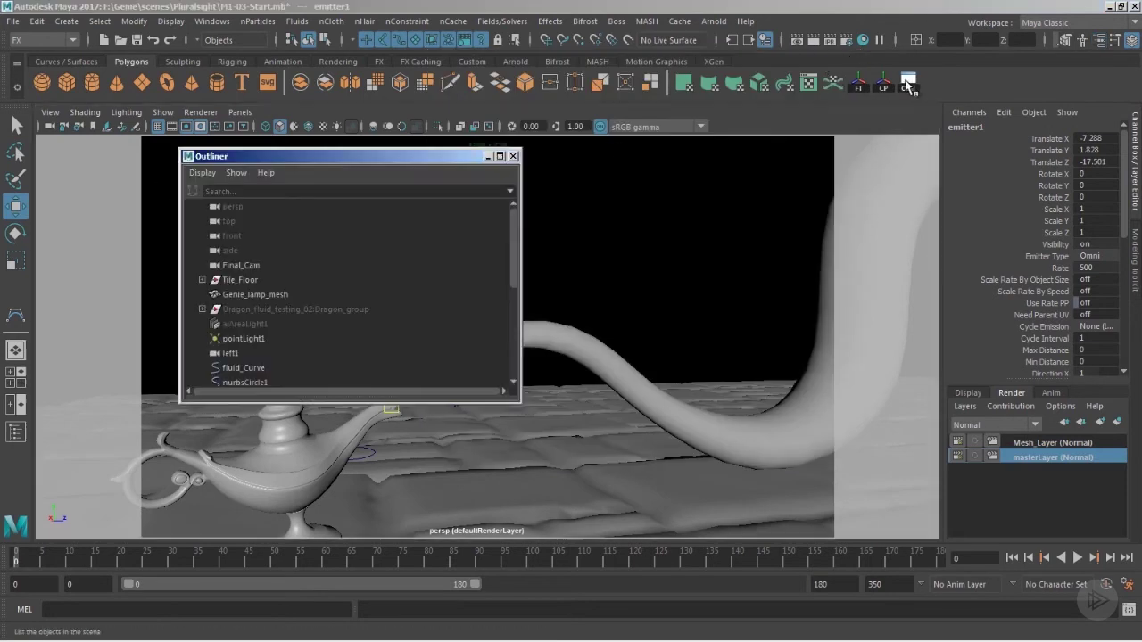
scroll(323, 330, down, 5)
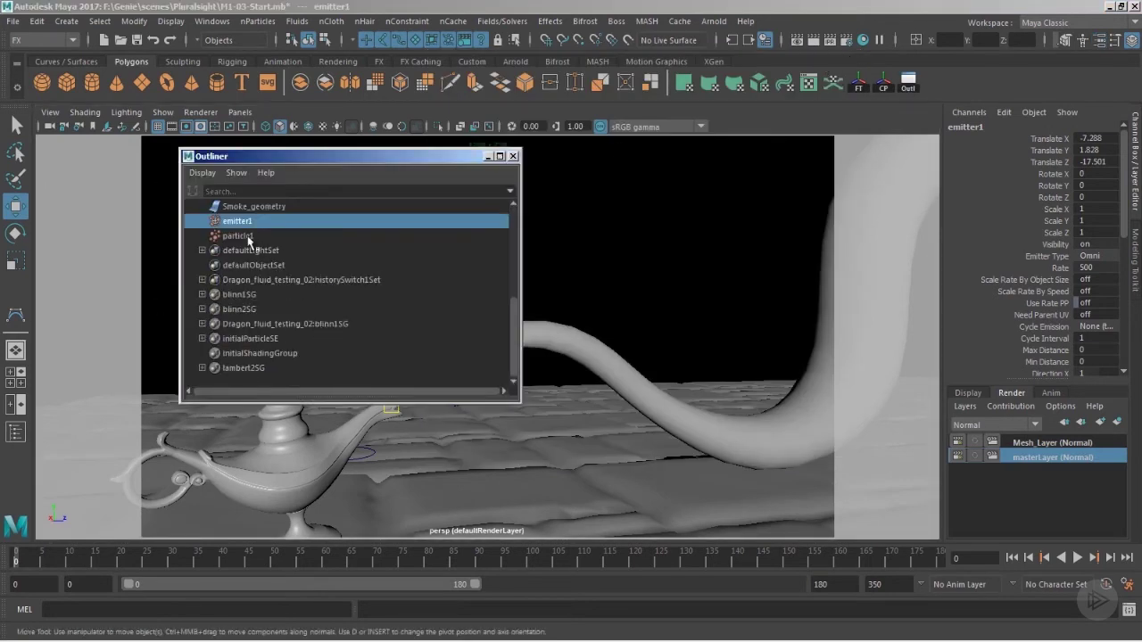
click(249, 238)
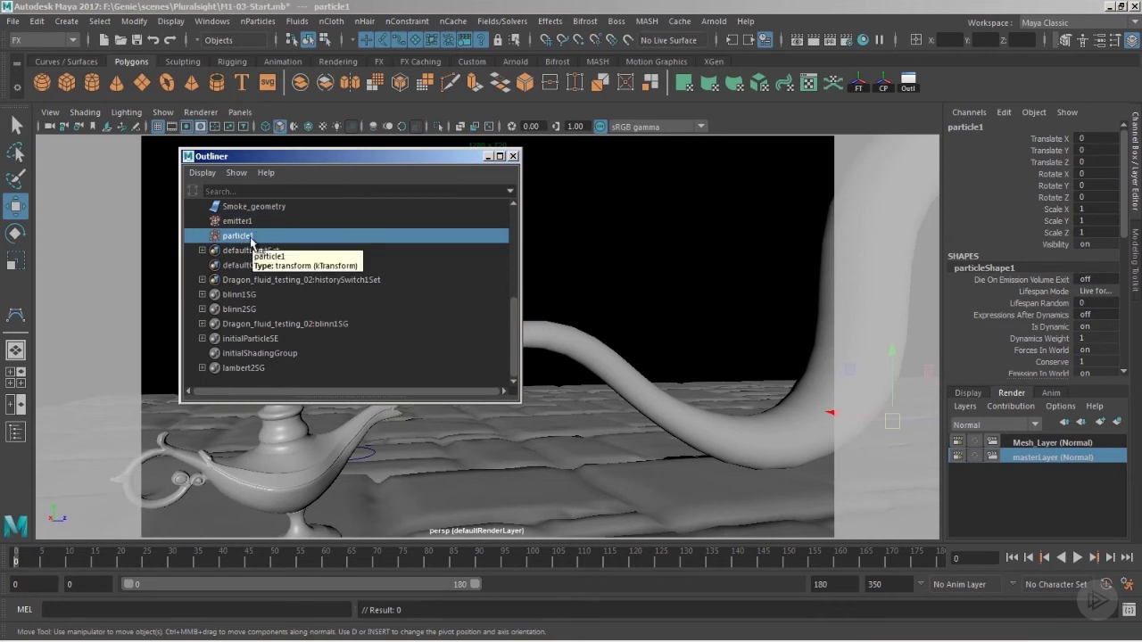
double_click(239, 237)
key(BackSpace)
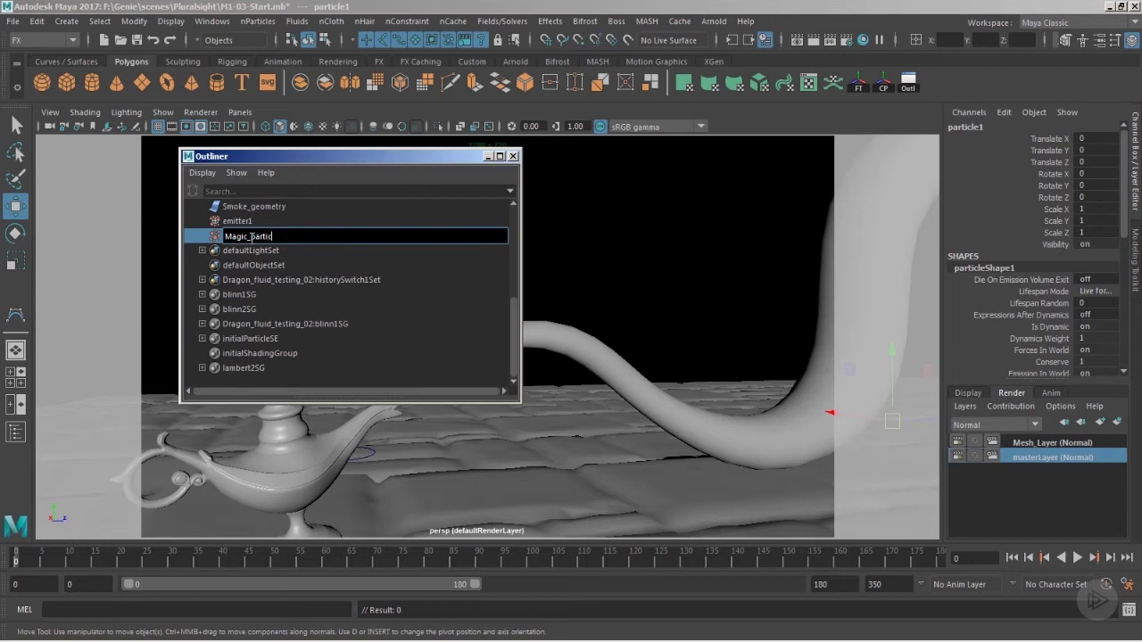
key(Return)
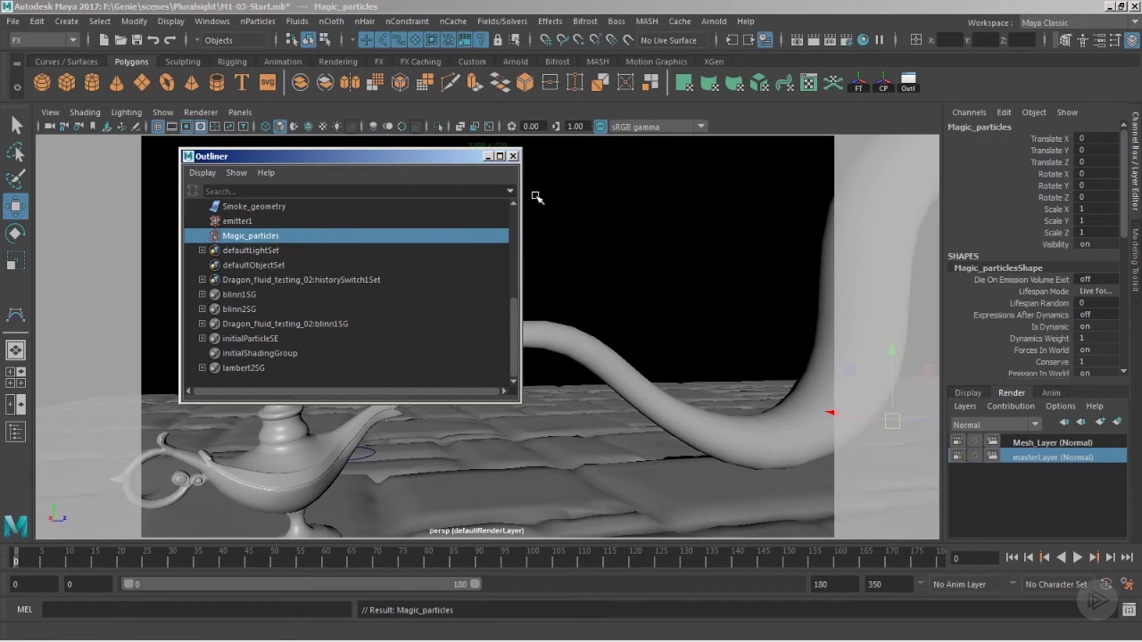
click(513, 156)
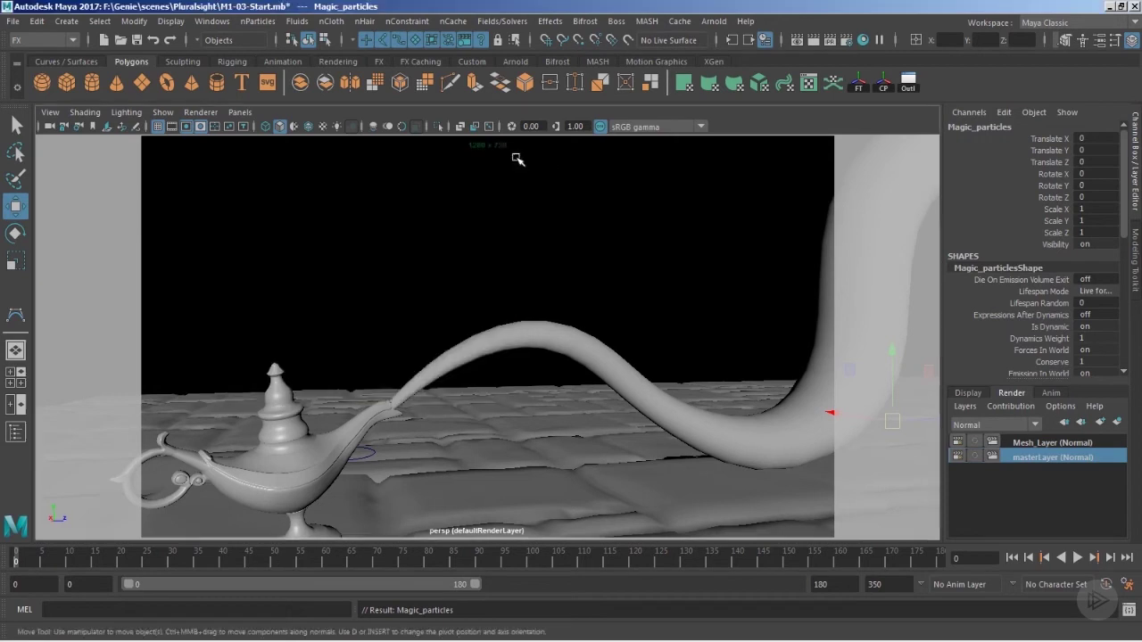
- Make Smoke_geometry the goal of Magic_particles with a goal weight of 1, then clear the selection
click(562, 335)
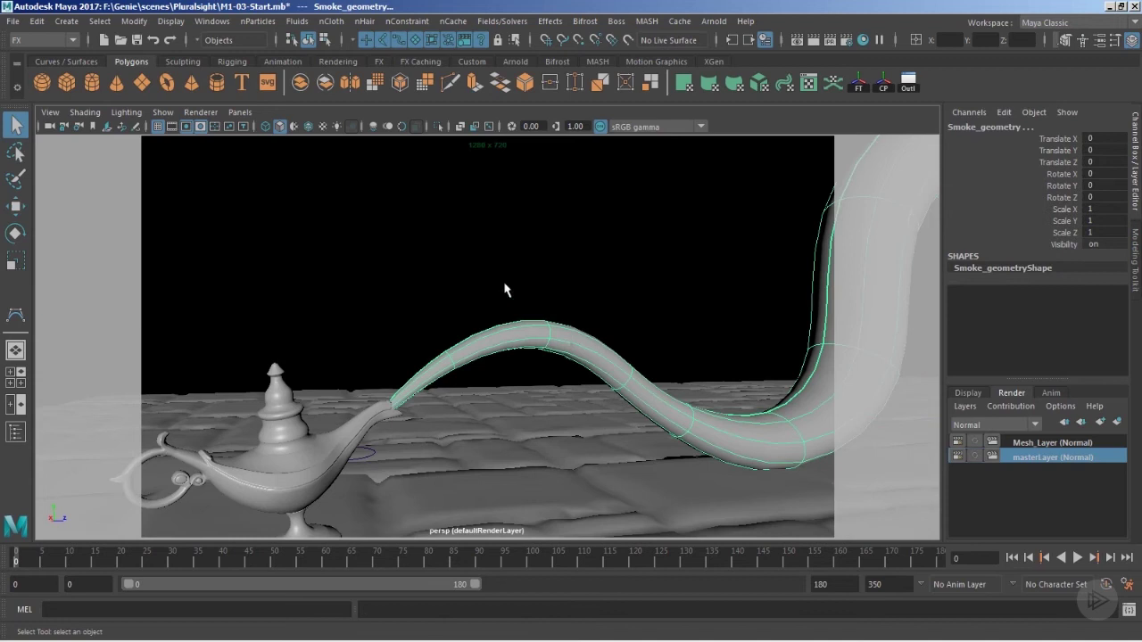
key(f)
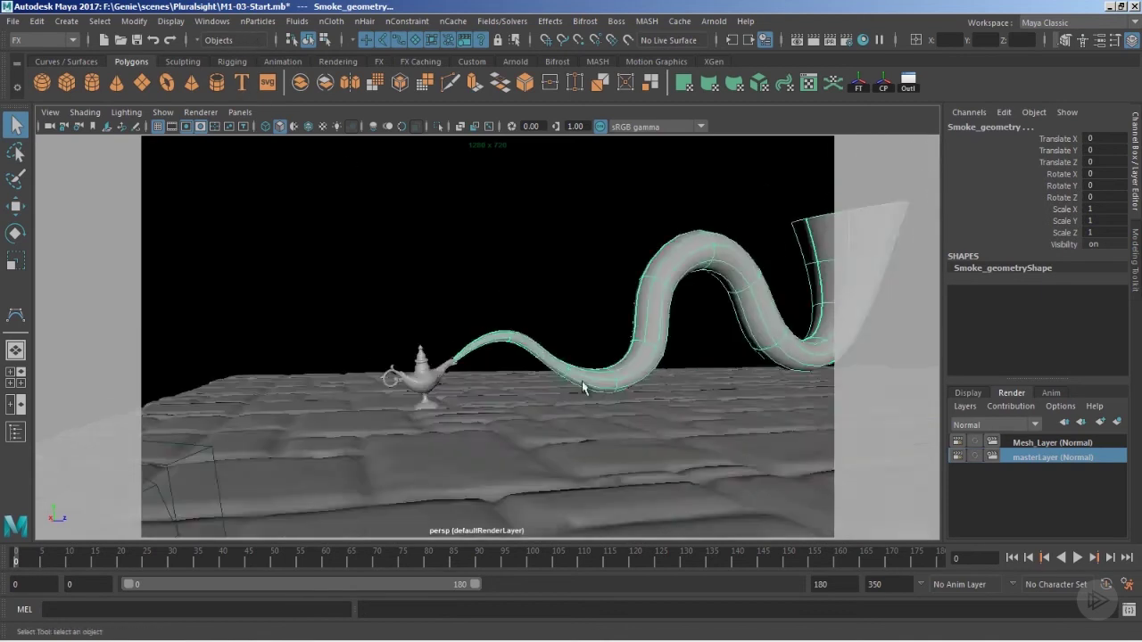
alt+middle_drag(486, 437, 515, 418)
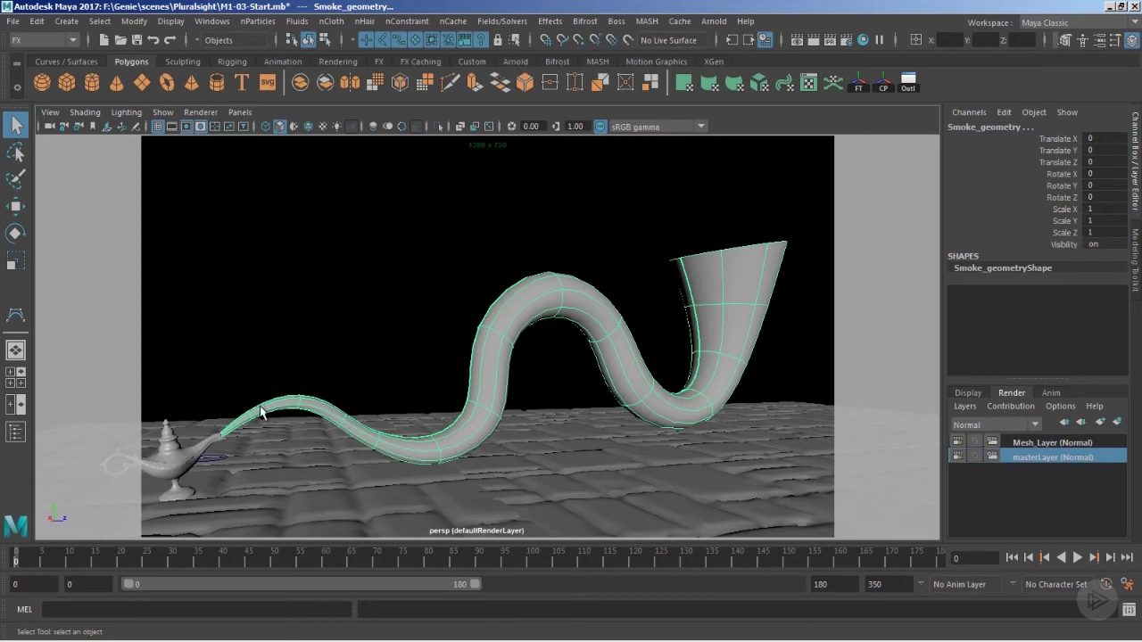
click(258, 20)
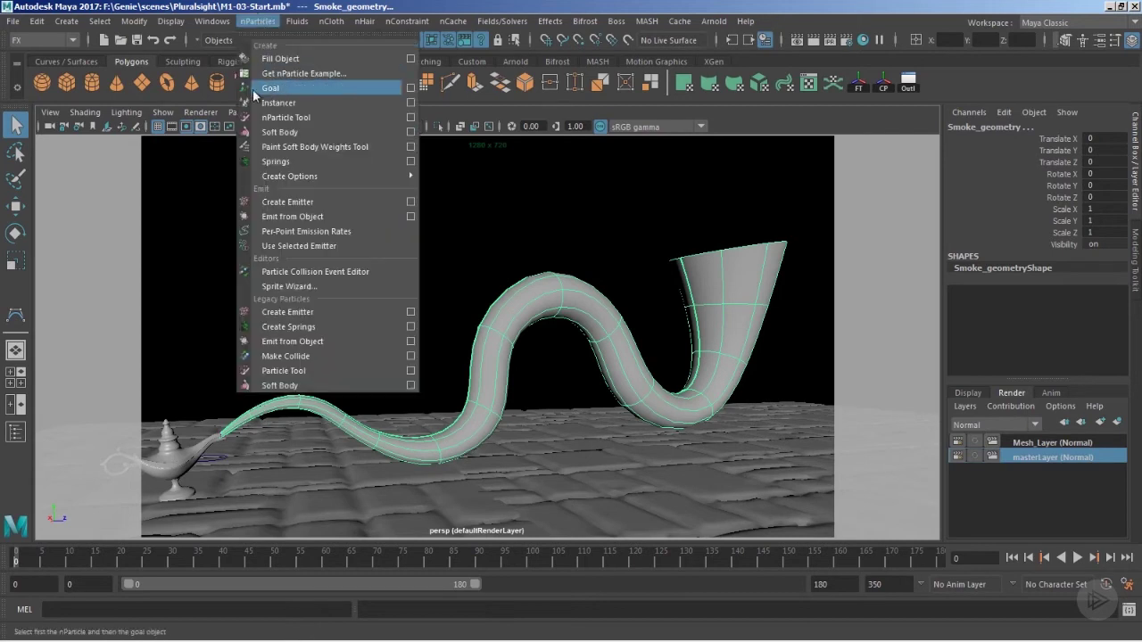
click(274, 89)
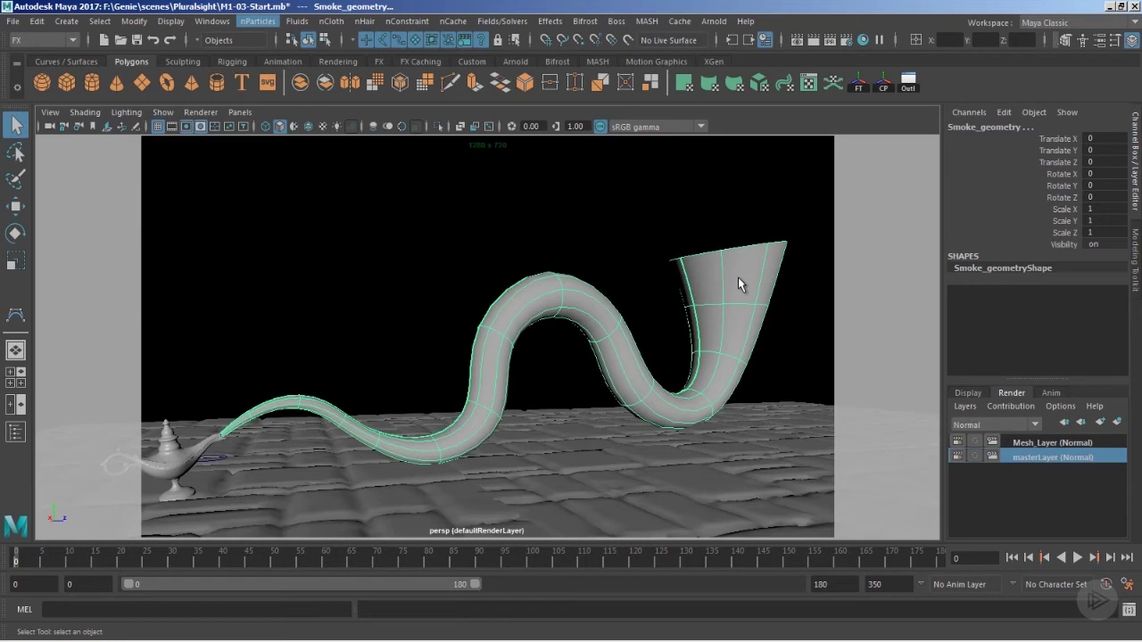
alt+drag(737, 278, 410, 366)
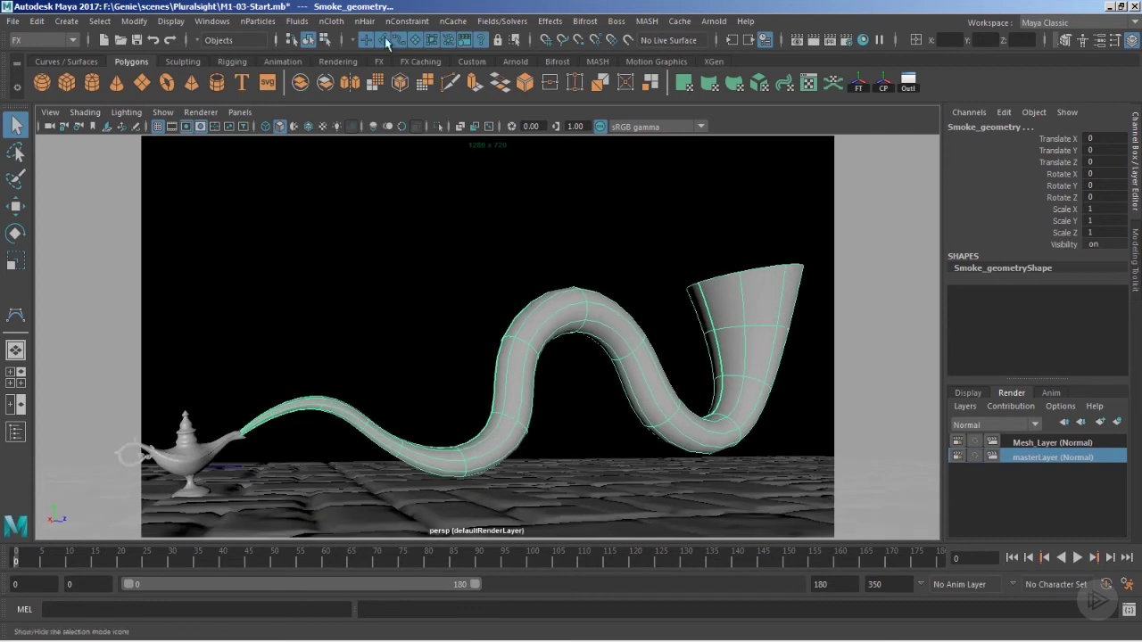
click(908, 82)
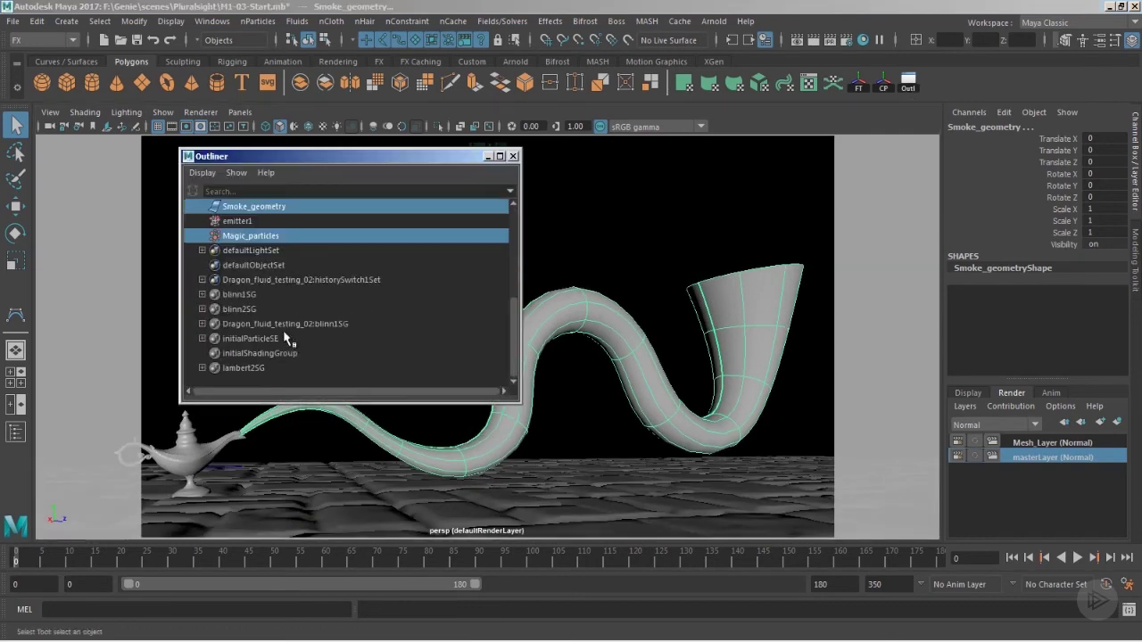
click(513, 157)
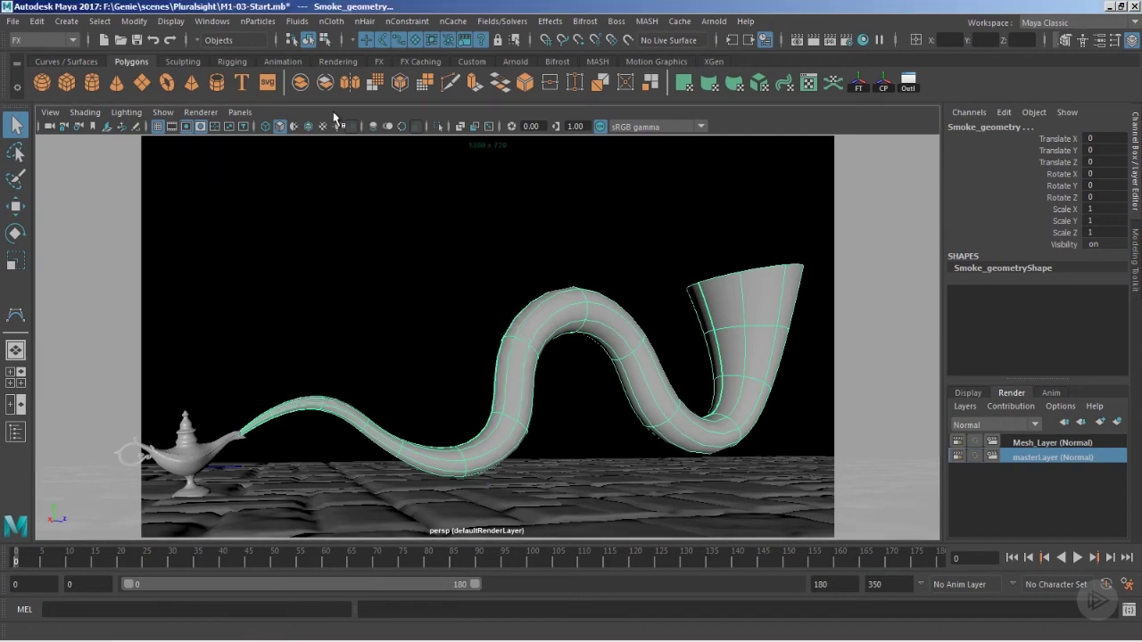
click(256, 24)
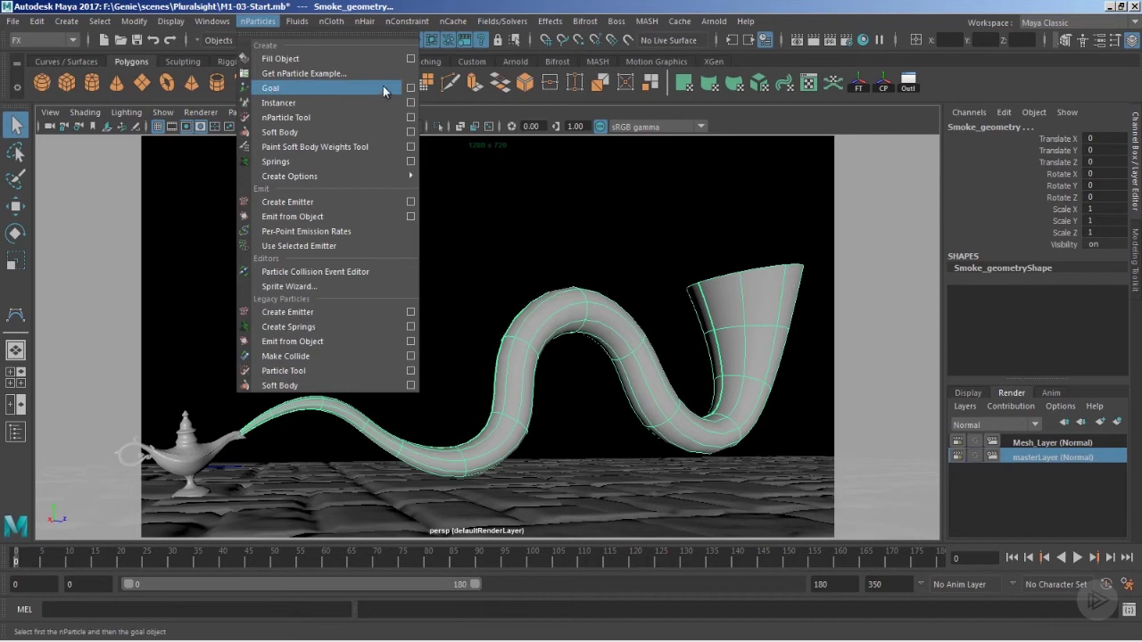
click(410, 88)
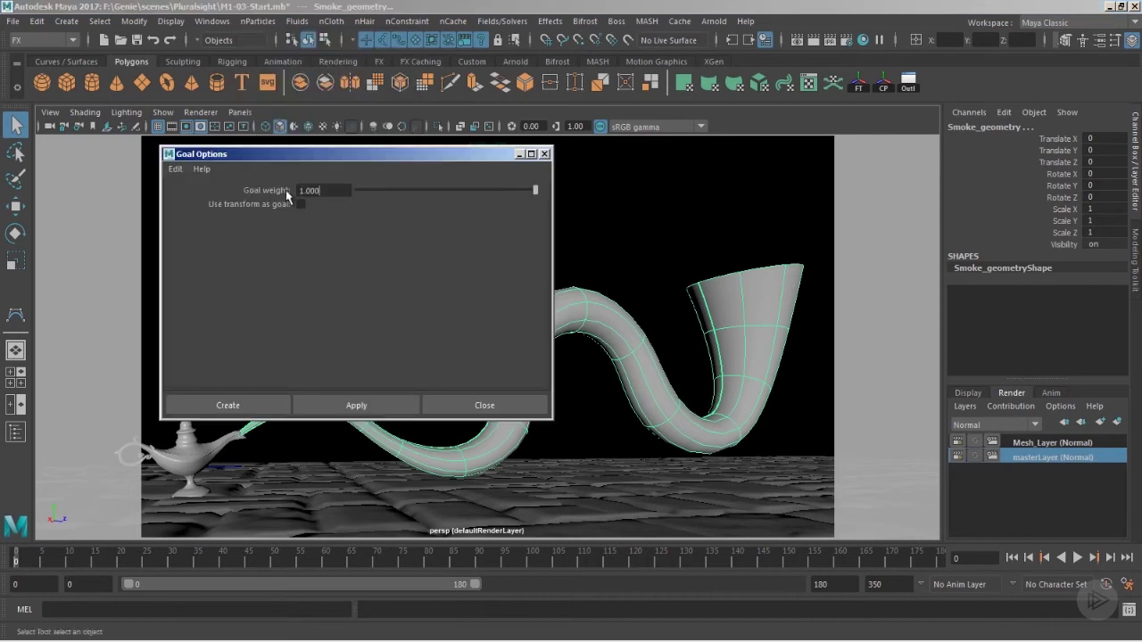
click(227, 403)
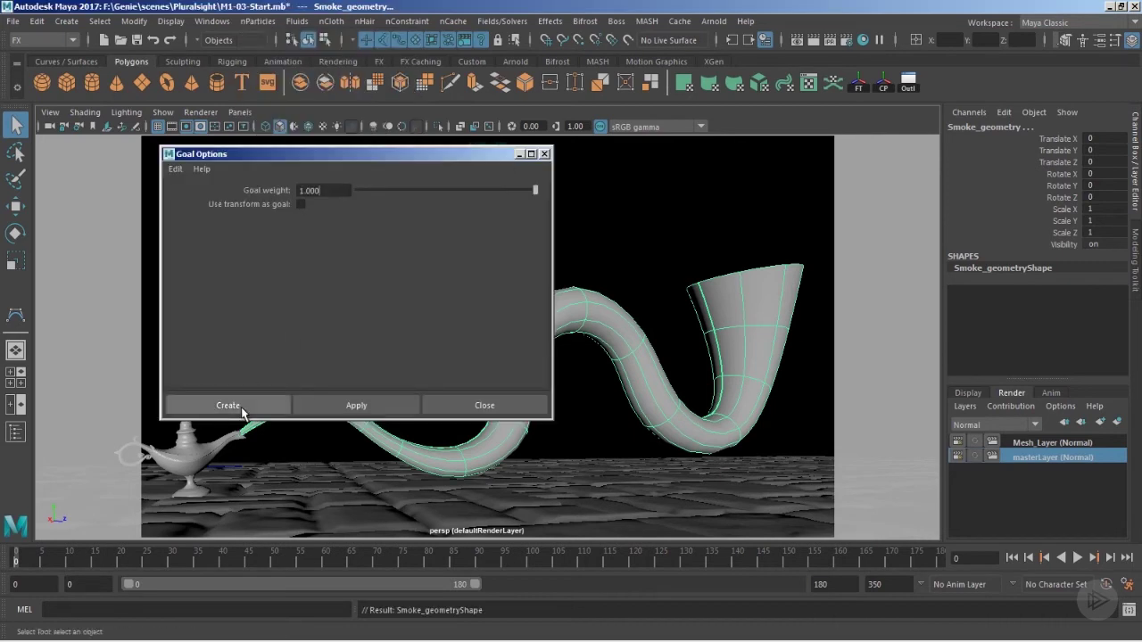
click(462, 250)
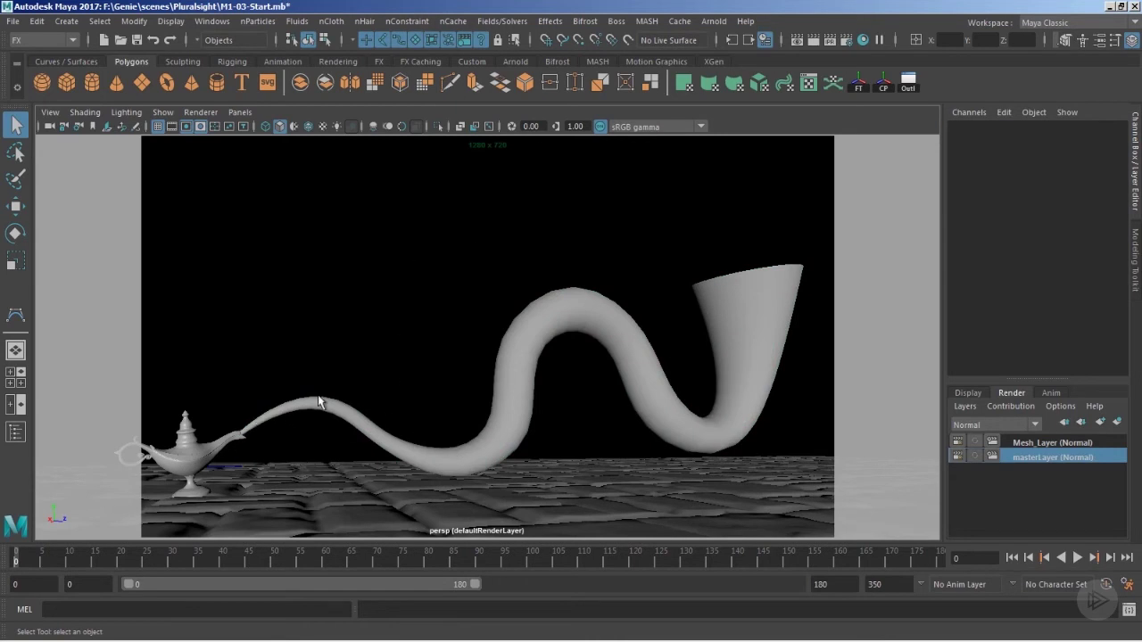
- Hide the curved smoke geometry in the viewport
click(762, 293)
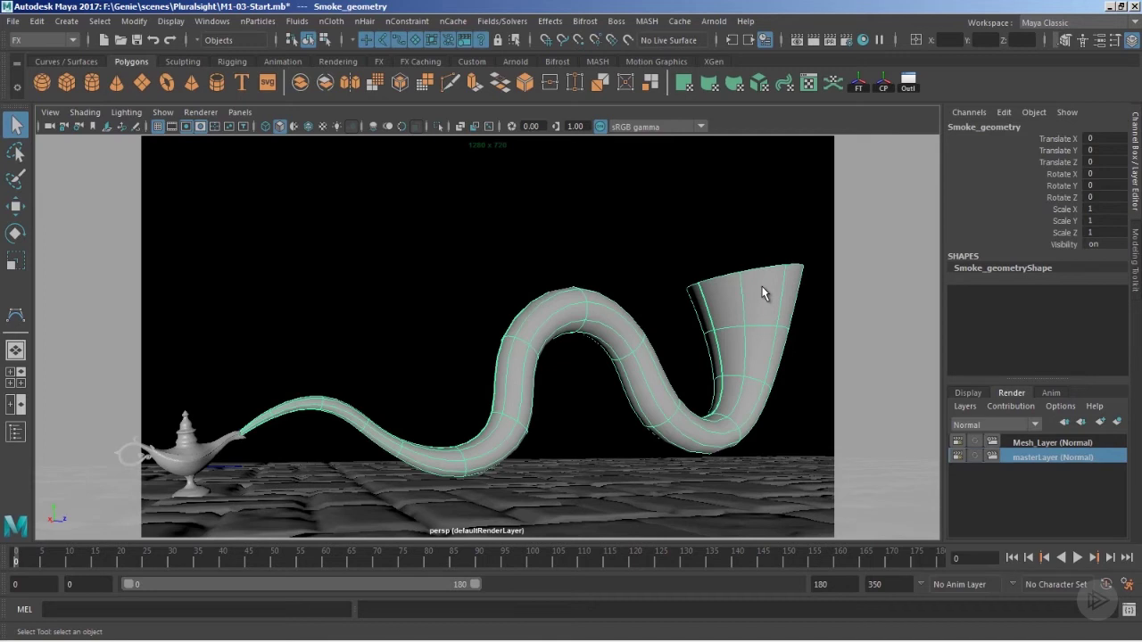
key(ctrl+h)
drag(629, 319, 585, 343)
key(ctrl+h)
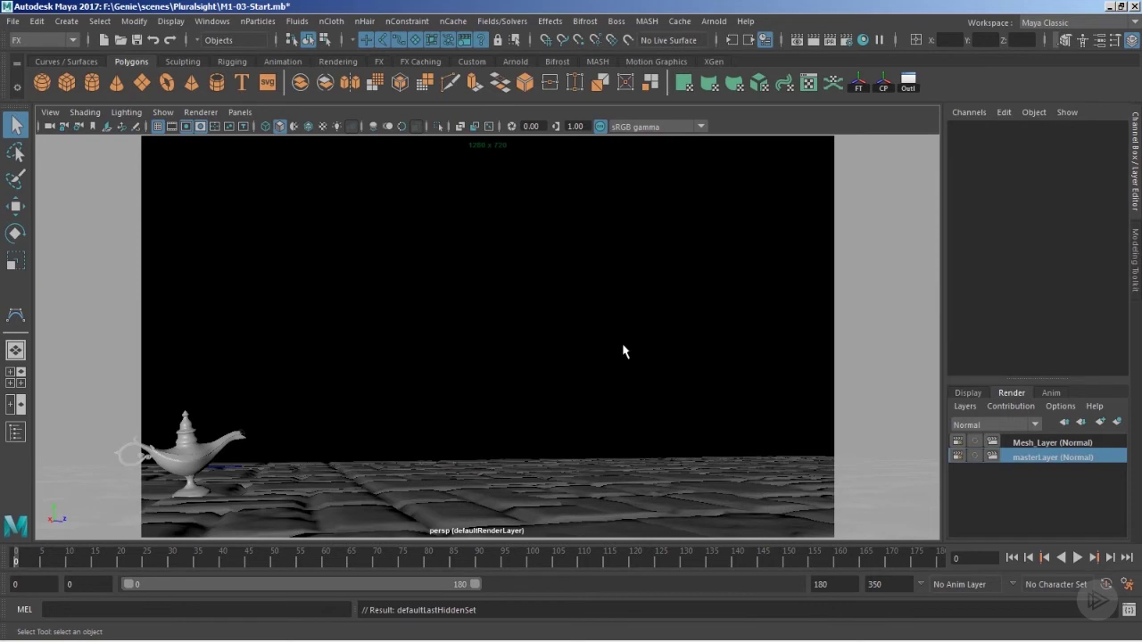
- Play the simulation to about frame 29 and examine how the particles distribute along the hidden goal surface
click(1077, 557)
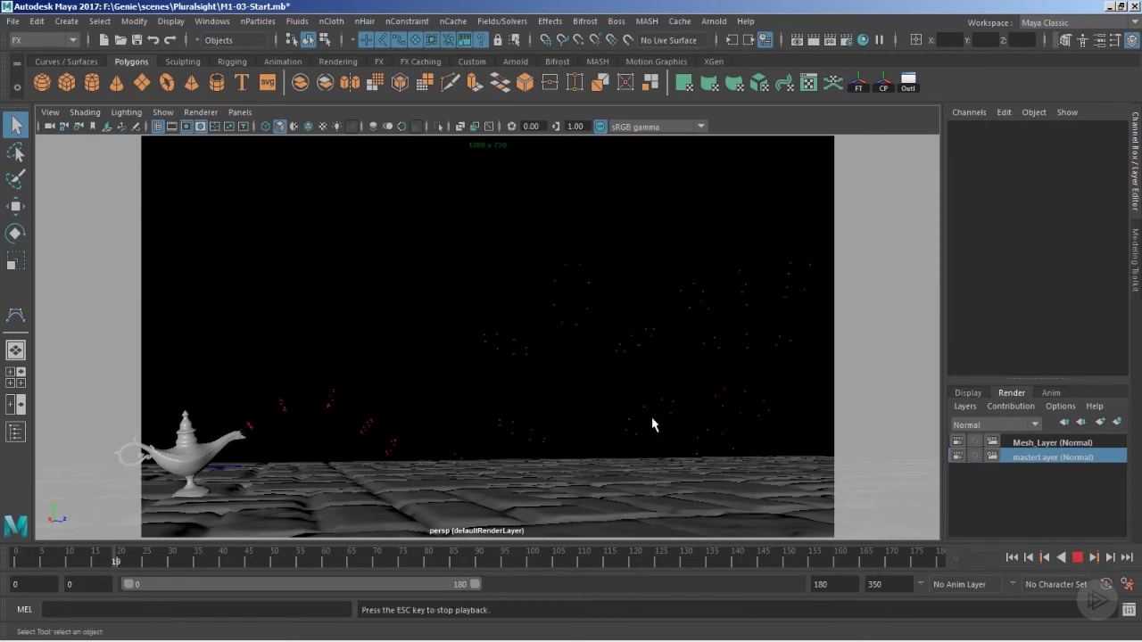
alt+drag(578, 392, 342, 410)
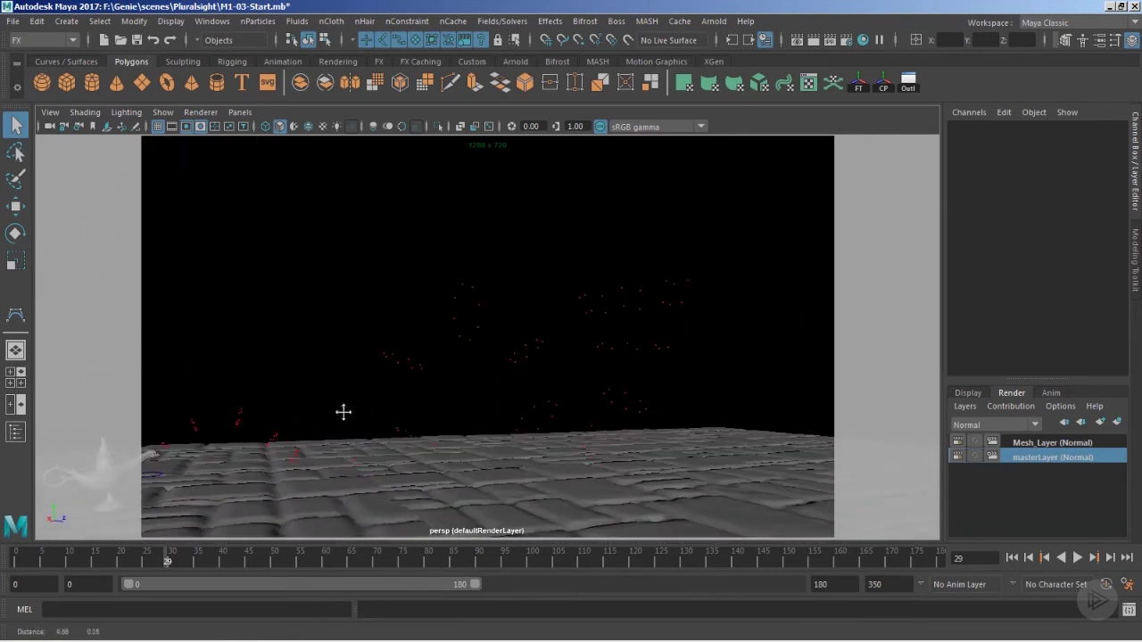
alt+drag(577, 343, 434, 408)
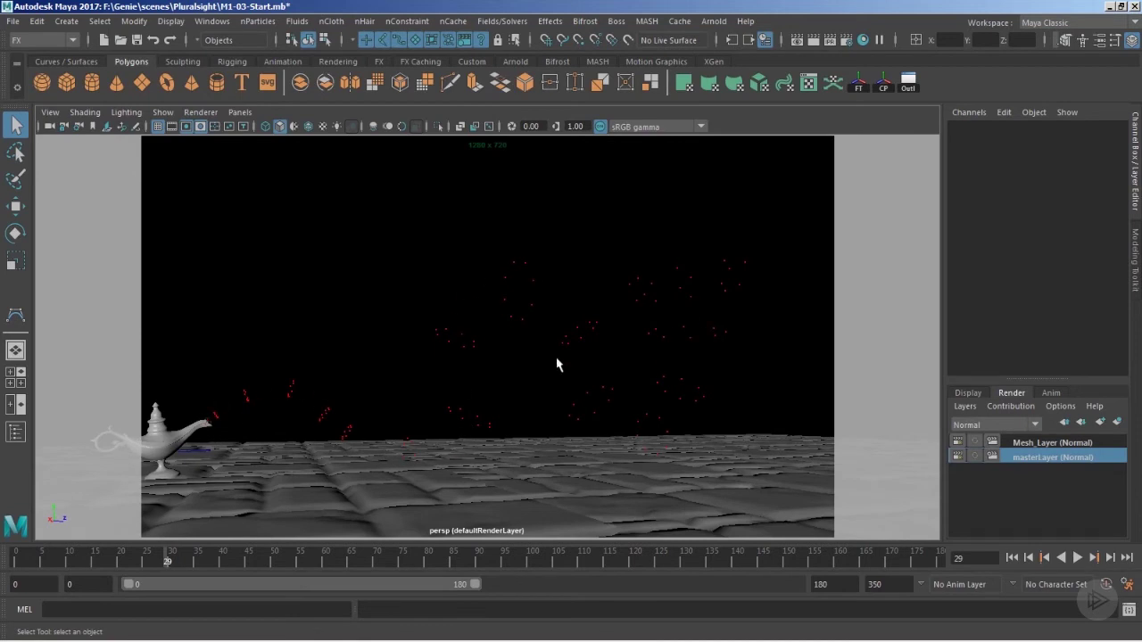
alt+drag(604, 324, 468, 357)
- Add the goalU and goalV per-particle attributes to Magic_particlesShape
drag(439, 306, 488, 367)
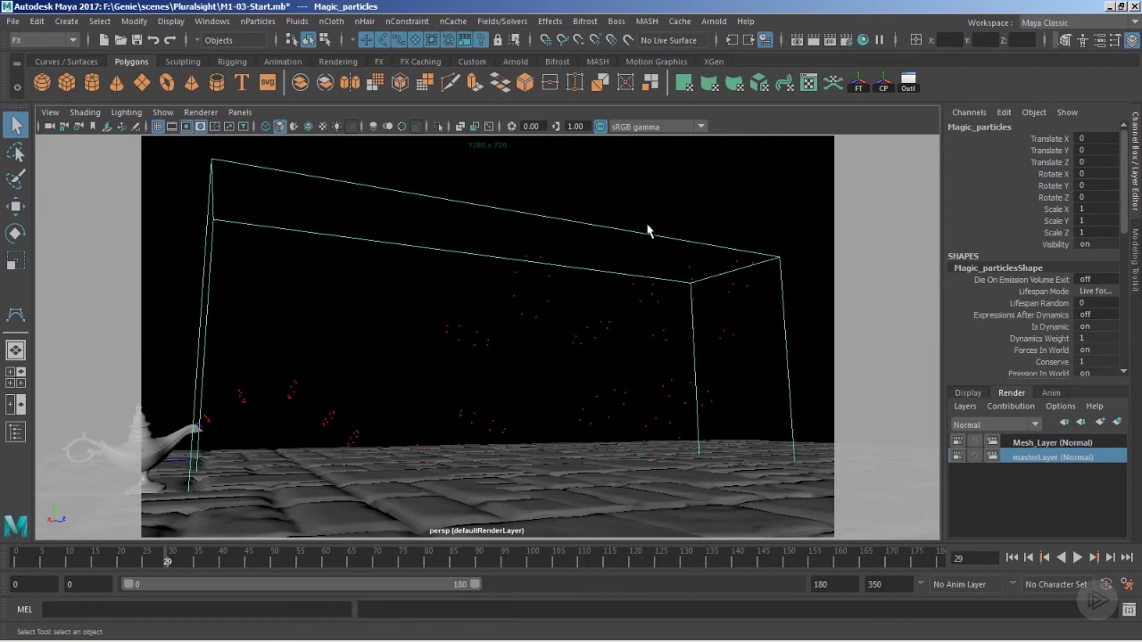
key(ctrl+a)
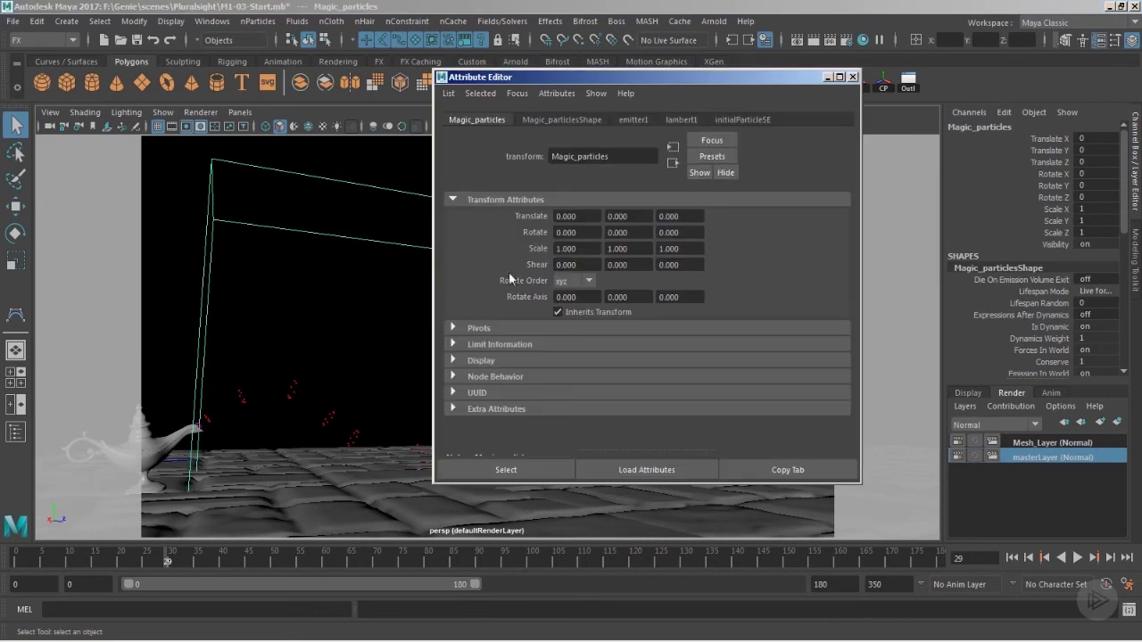
click(560, 120)
drag(560, 78, 512, 97)
scroll(544, 312, down, 4)
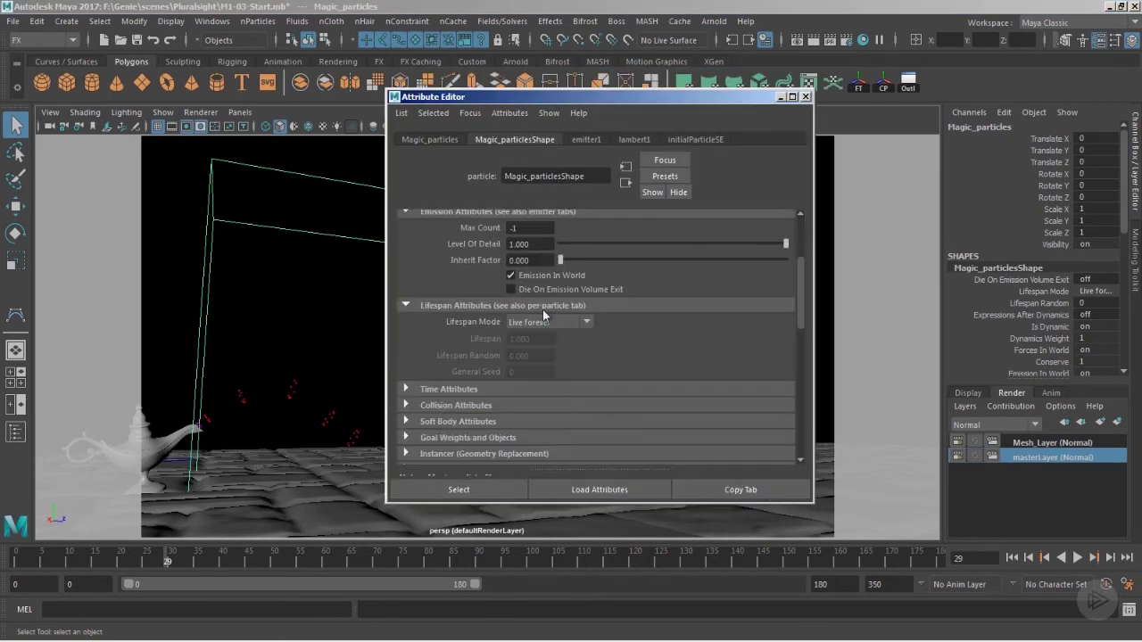
scroll(543, 314, down, 10)
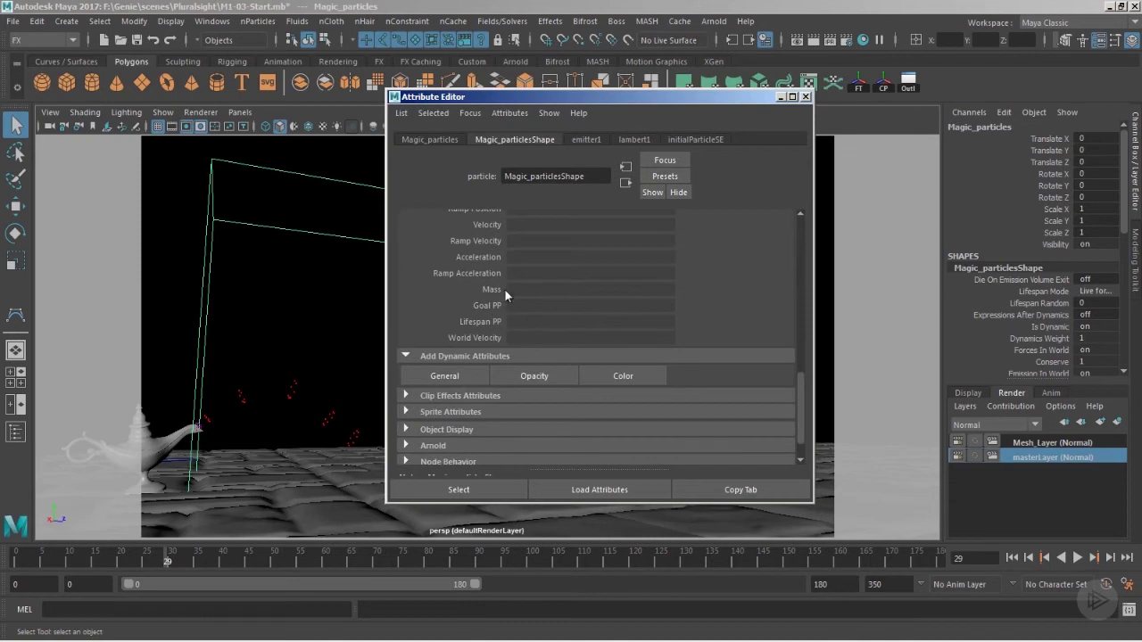
scroll(506, 286, up, 3)
scroll(497, 357, down, 3)
click(453, 375)
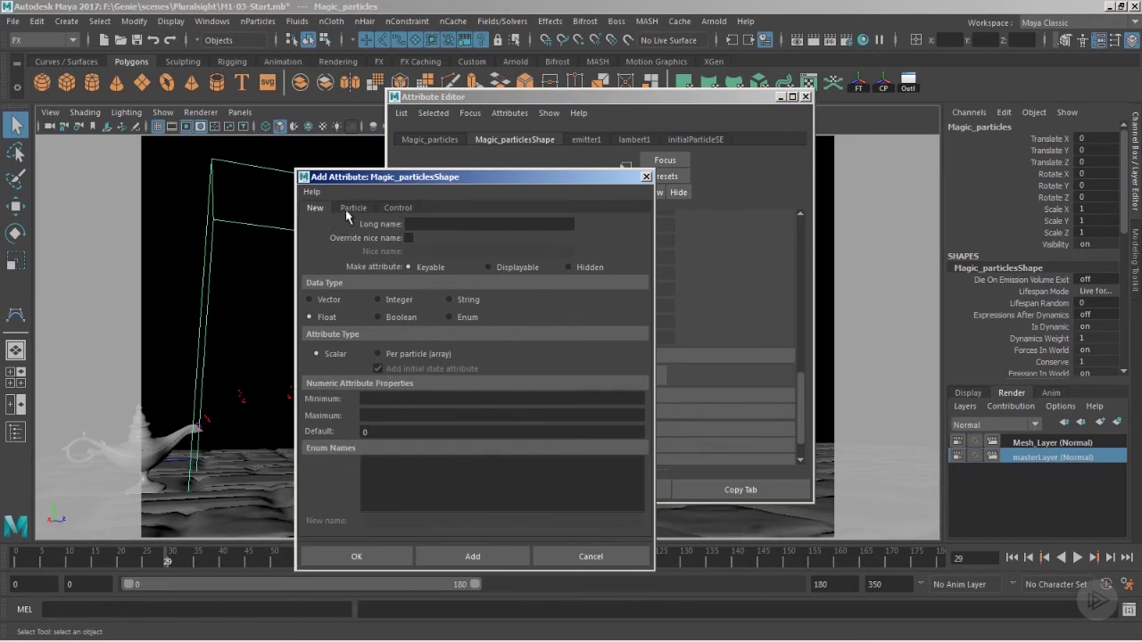
click(349, 208)
click(312, 430)
shift+click(314, 440)
click(357, 557)
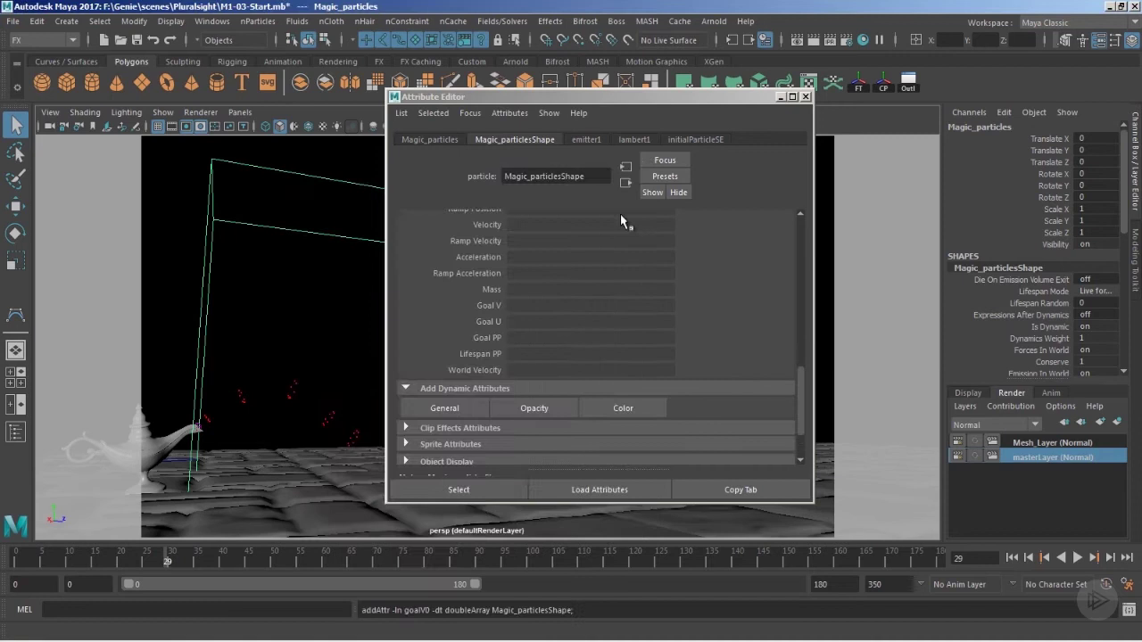
- Create a ramp on the Goal V per-particle attribute of Magic_particlesShape and open that ramp for editing
drag(704, 97, 632, 112)
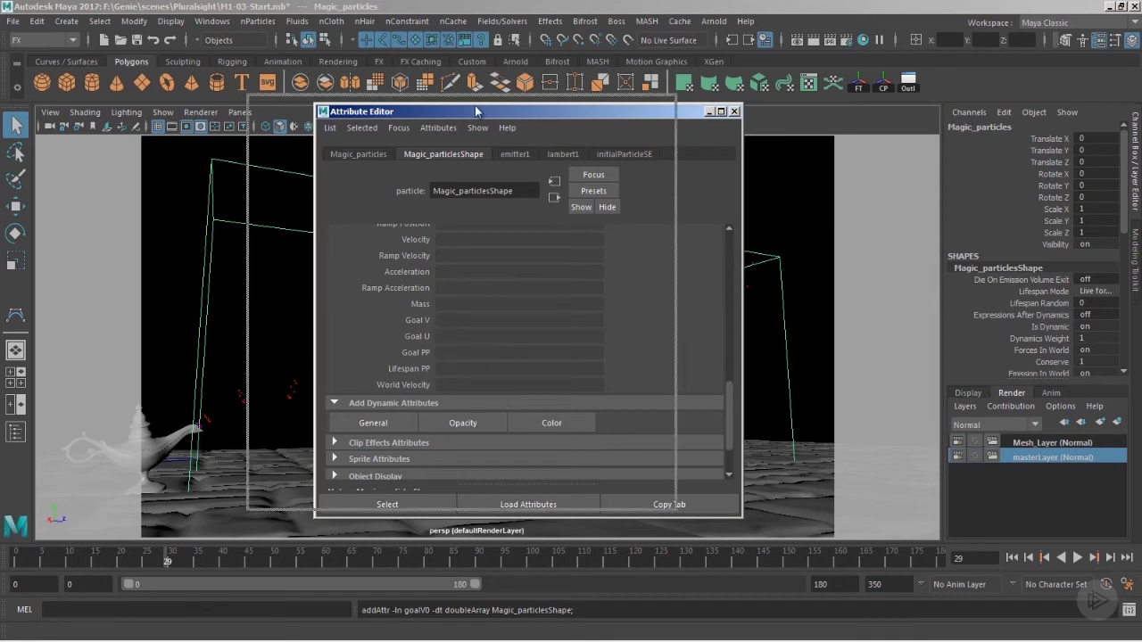
drag(541, 114, 475, 104)
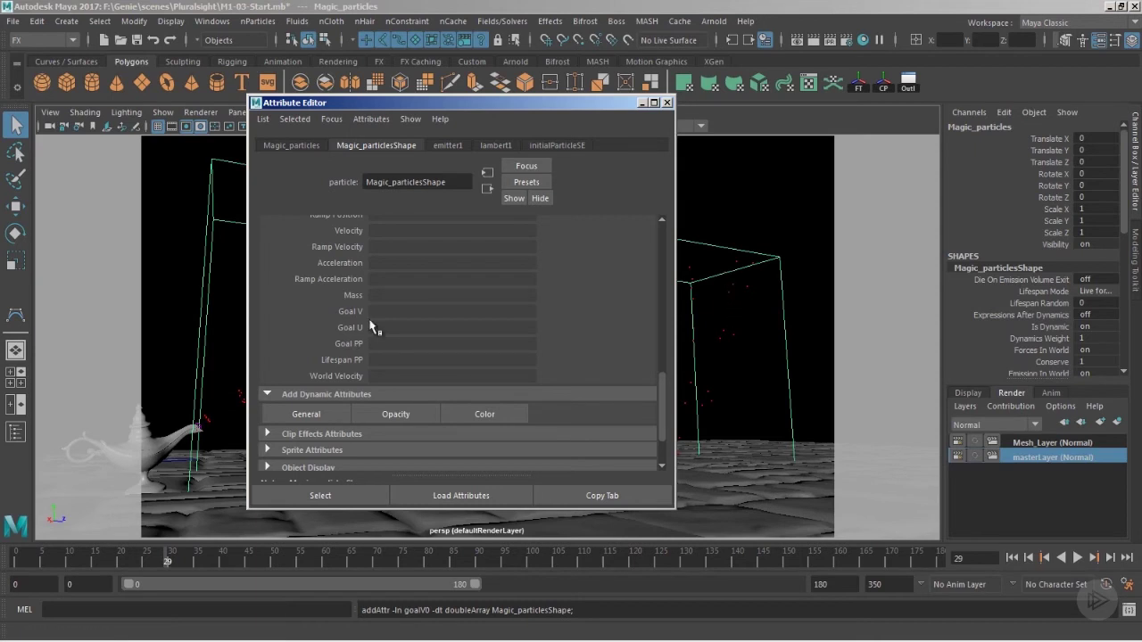
drag(437, 103, 508, 95)
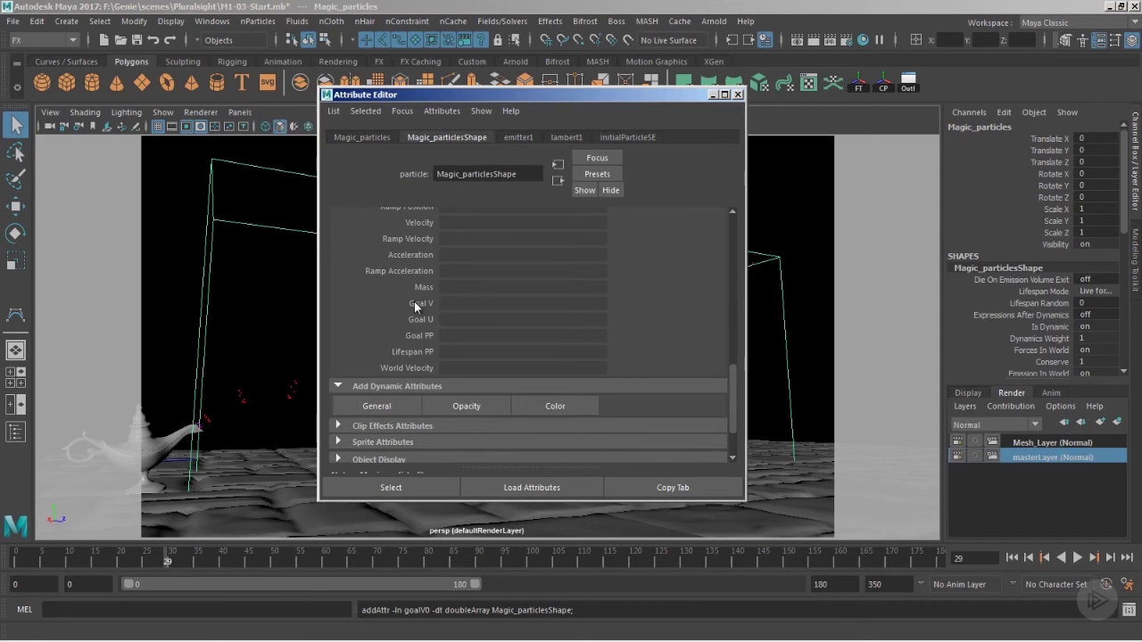
right_click(457, 304)
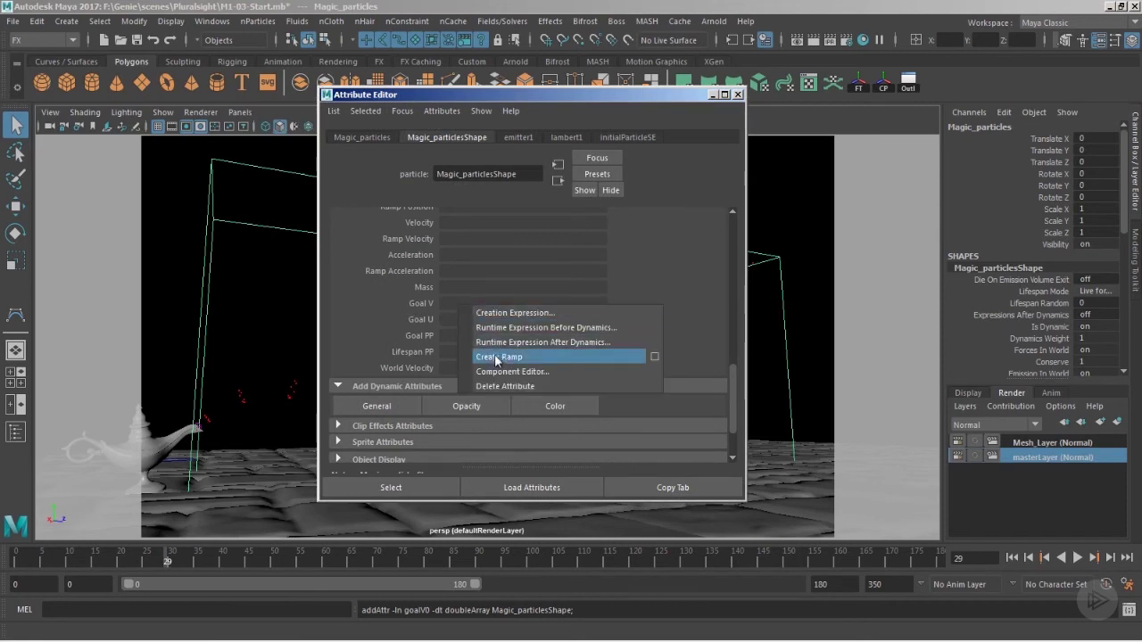
click(496, 358)
right_click(484, 305)
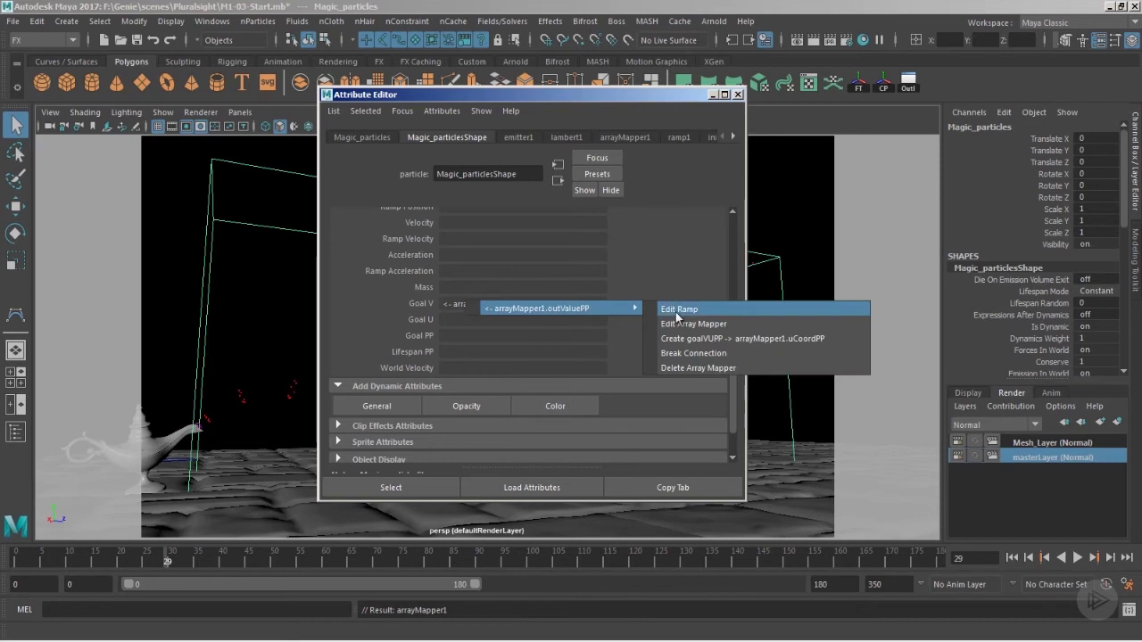
click(678, 309)
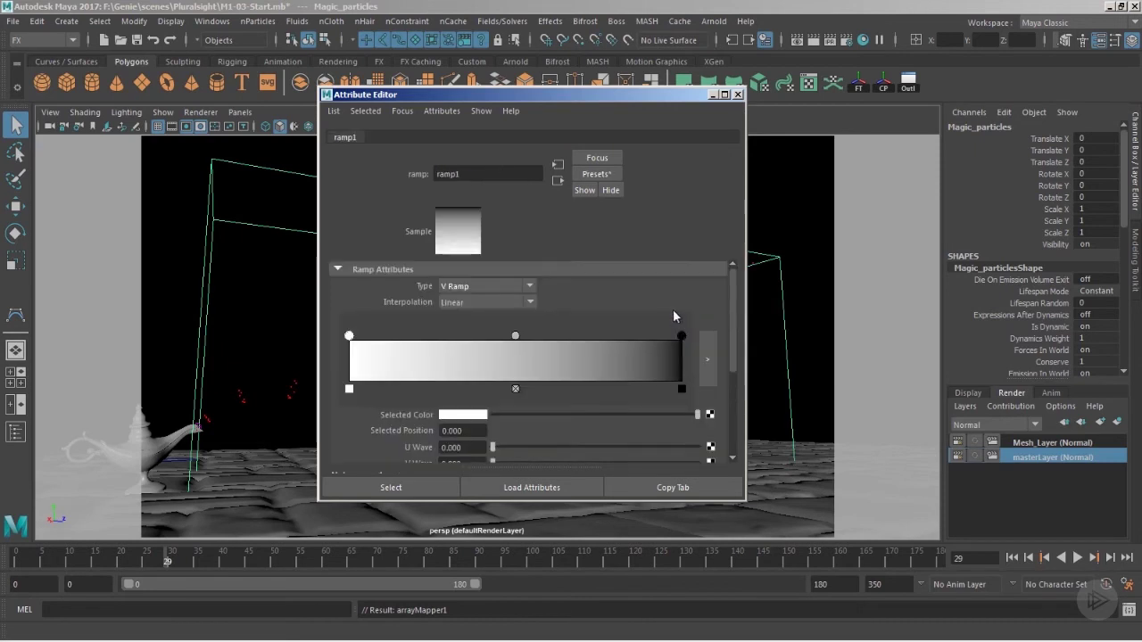
- Delete the middle color of the Goal V ramp and reverse it to run from black at 0 to white at 1
click(516, 388)
mouse_move(681, 337)
mouse_down()
mouse_move(350, 336)
mouse_move(681, 336)
mouse_up()
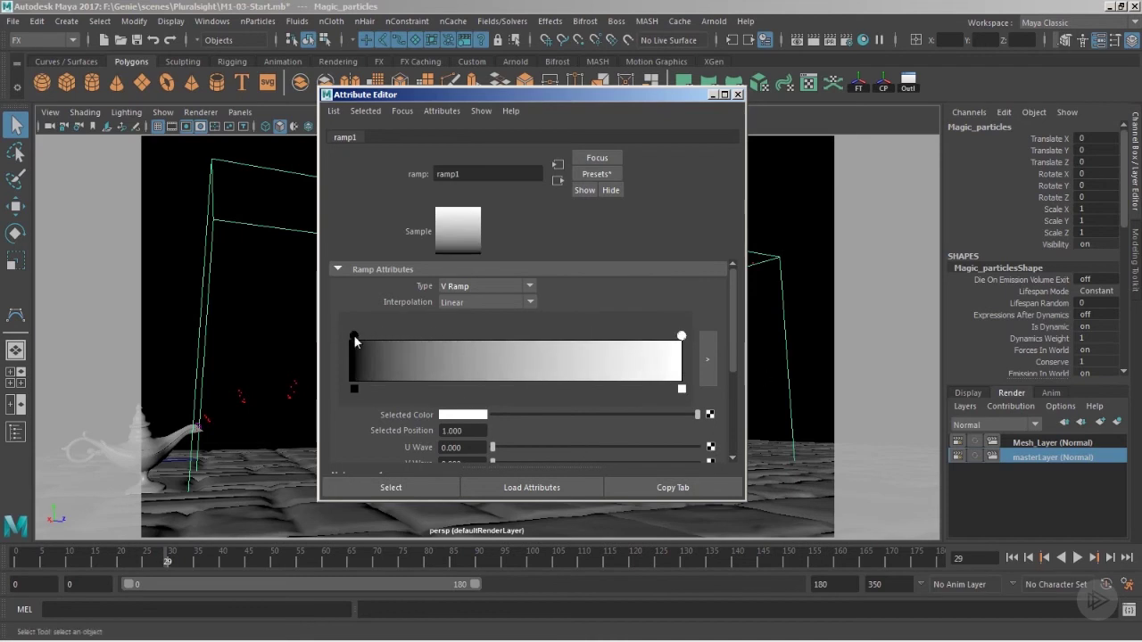
click(349, 336)
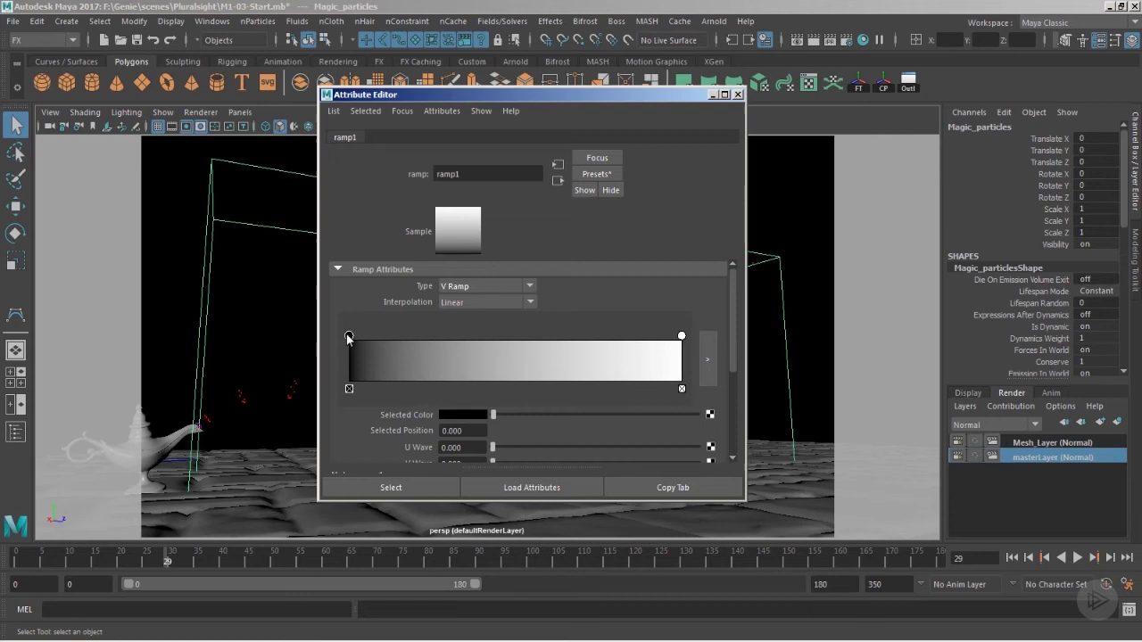
- Switch the mixing color space of the ramp's black color to Display Space and check the white end's color
click(462, 415)
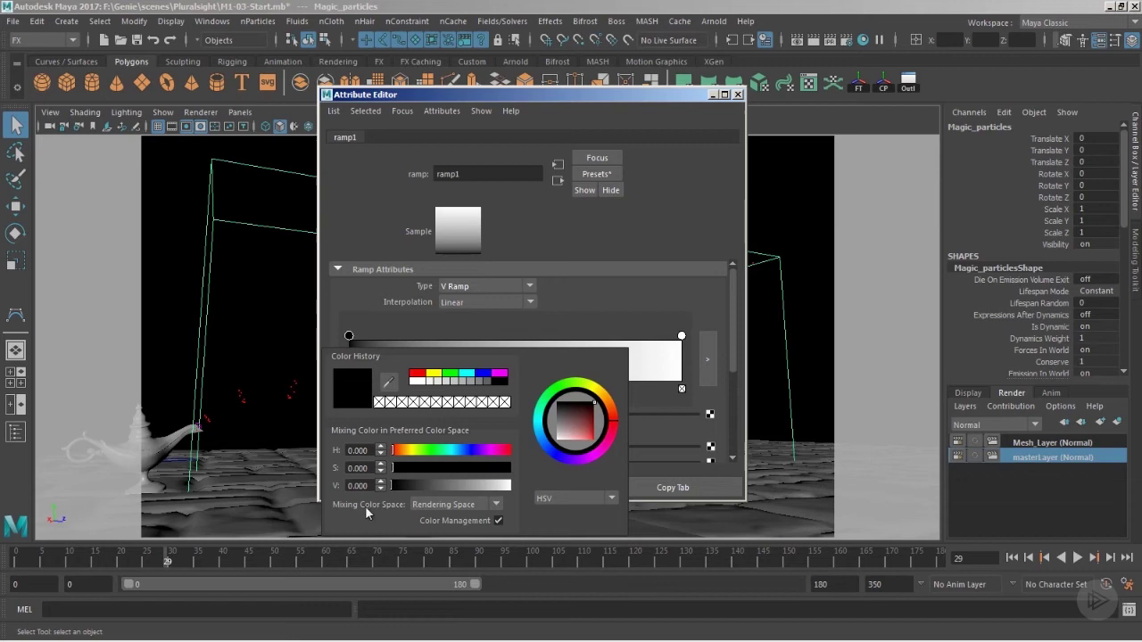
click(451, 505)
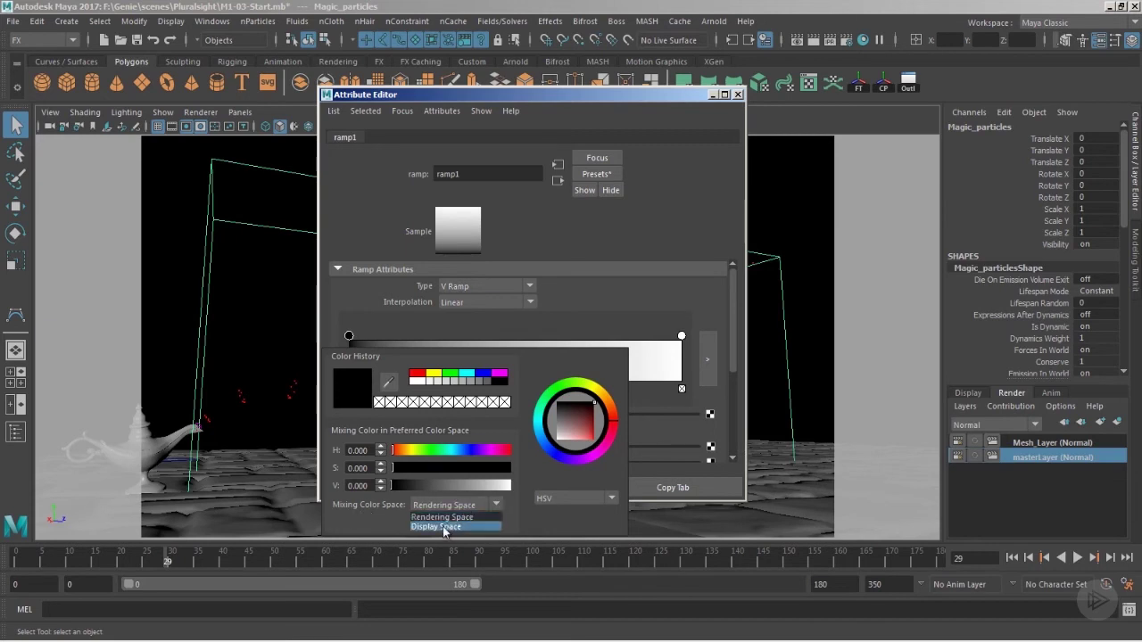
click(442, 526)
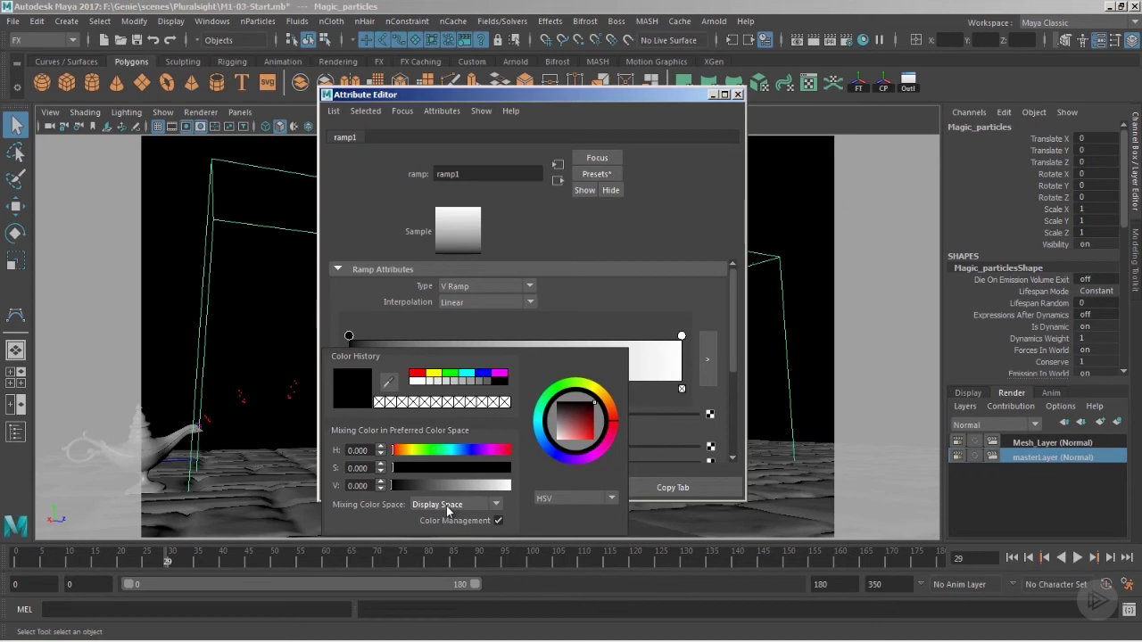
click(682, 335)
click(464, 414)
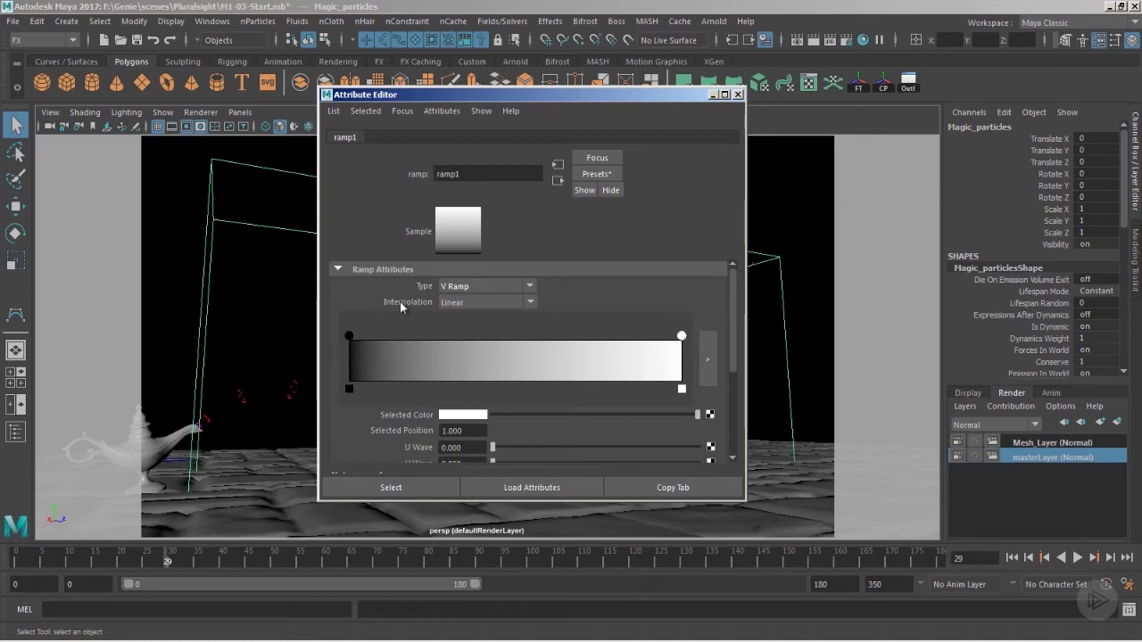
- Set the Goal V ramp's interpolation to Smooth and close its settings
click(510, 305)
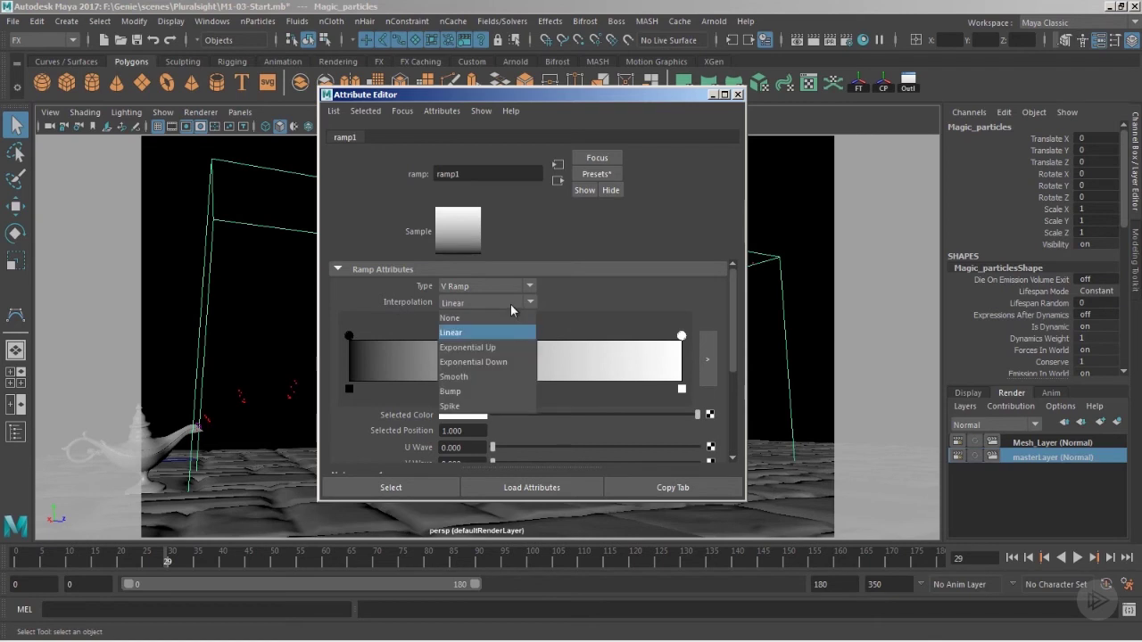
click(468, 378)
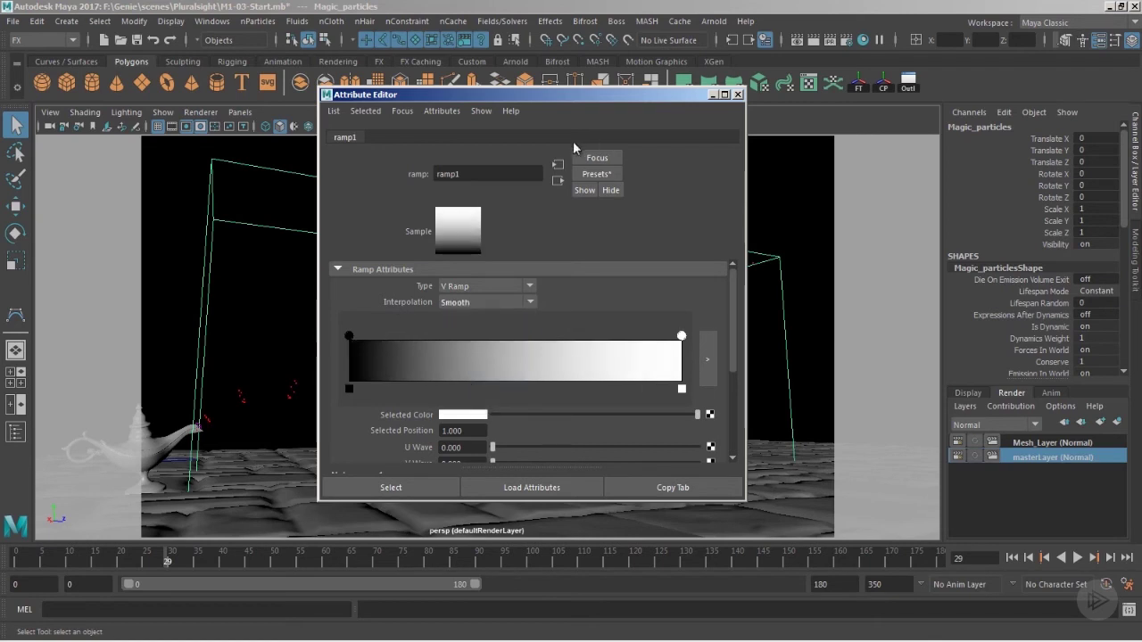
drag(695, 95, 713, 98)
click(757, 95)
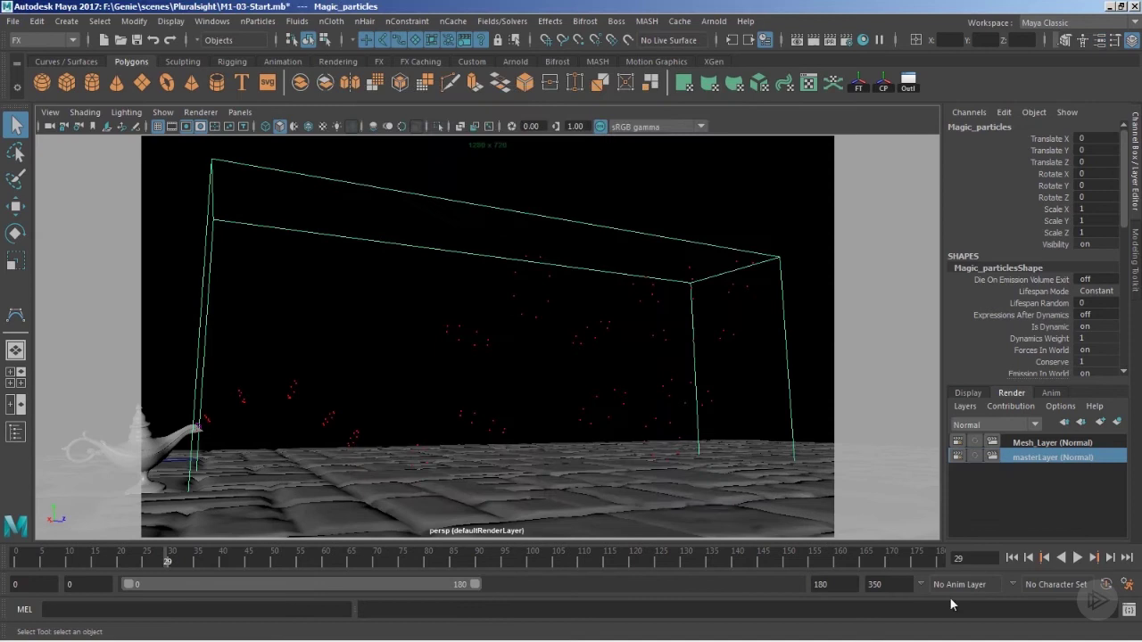
- Play the simulation from the start to about frame 39 and examine how the particles travel along the smoke path
click(1017, 557)
click(1077, 557)
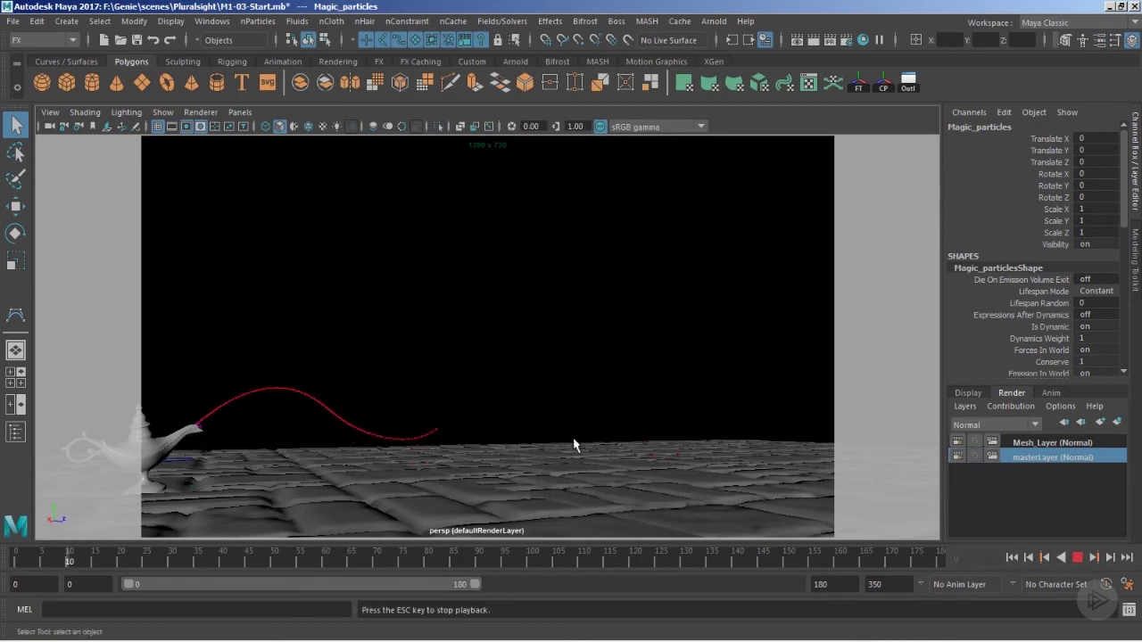
key(Escape)
alt+drag(574, 444, 373, 418)
alt+drag(601, 397, 451, 400)
alt+right_drag(458, 390, 497, 395)
alt+middle_drag(497, 395, 520, 416)
alt+drag(520, 415, 332, 448)
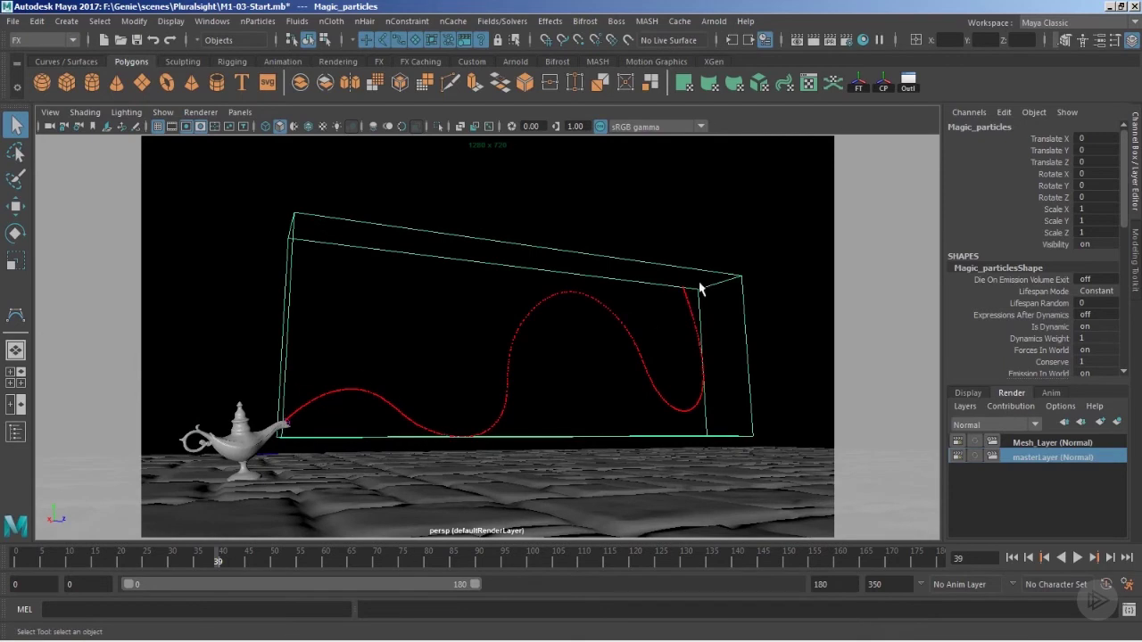
- Add the attributes of the current Points render type to Magic_particlesShape
key(ctrl+a)
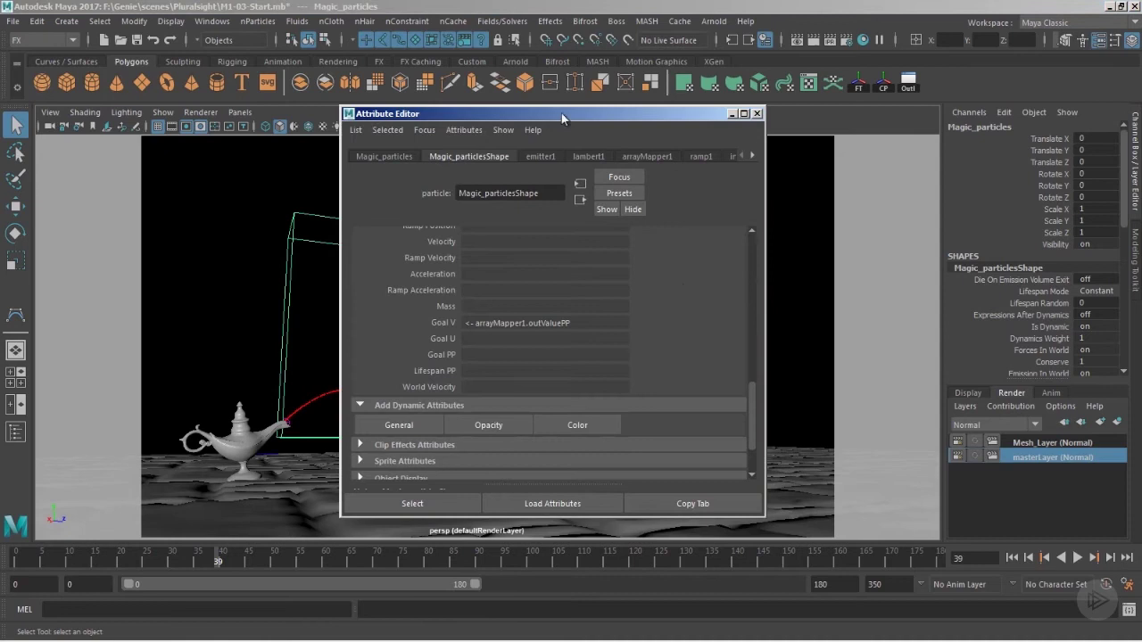
drag(562, 110, 693, 116)
scroll(660, 330, up, 4)
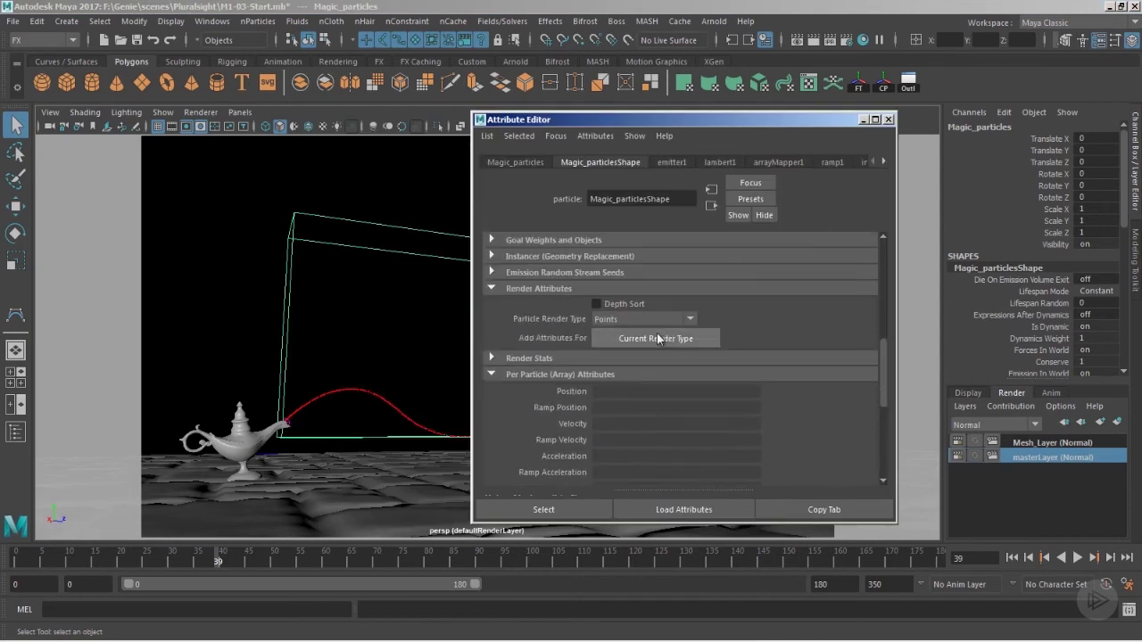
click(656, 338)
- Set the constant lifespan of Magic_particlesShape to 6
scroll(672, 324, up, 5)
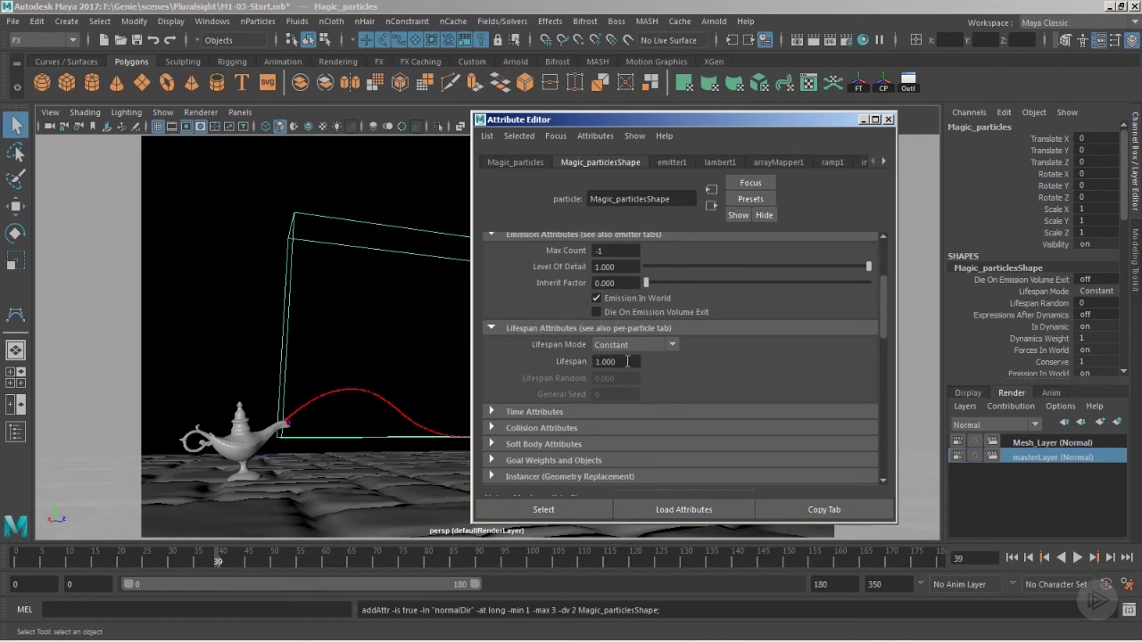
drag(626, 361, 544, 366)
text(6)
key(Return)
- Bring up the expression and ramp options for the Goal U per-particle attribute
scroll(615, 352, down, 10)
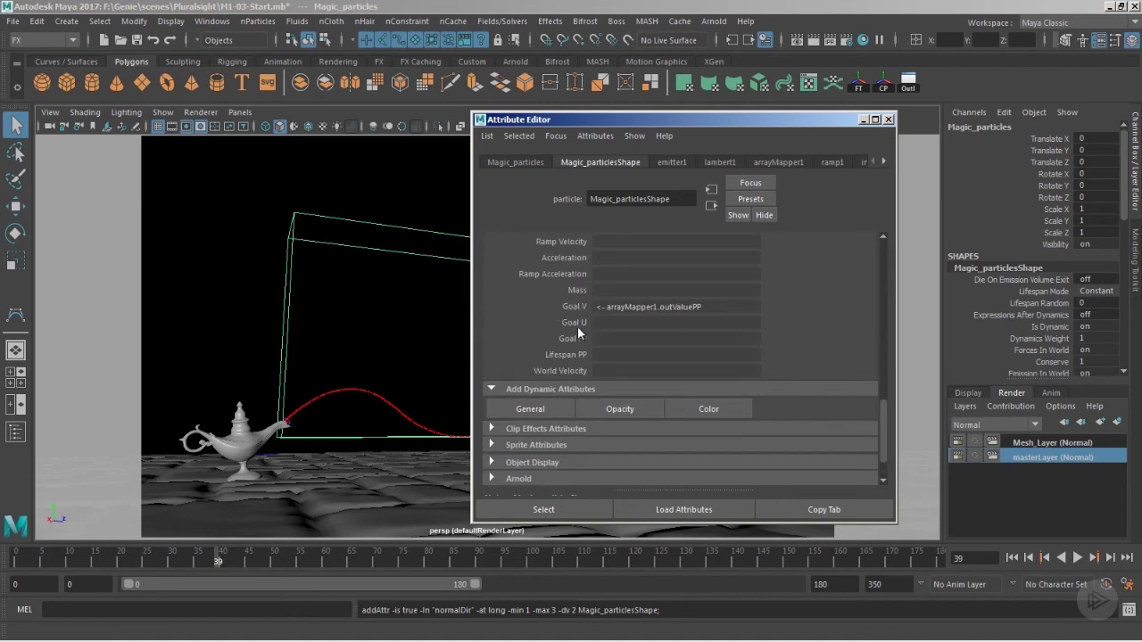
right_click(622, 324)
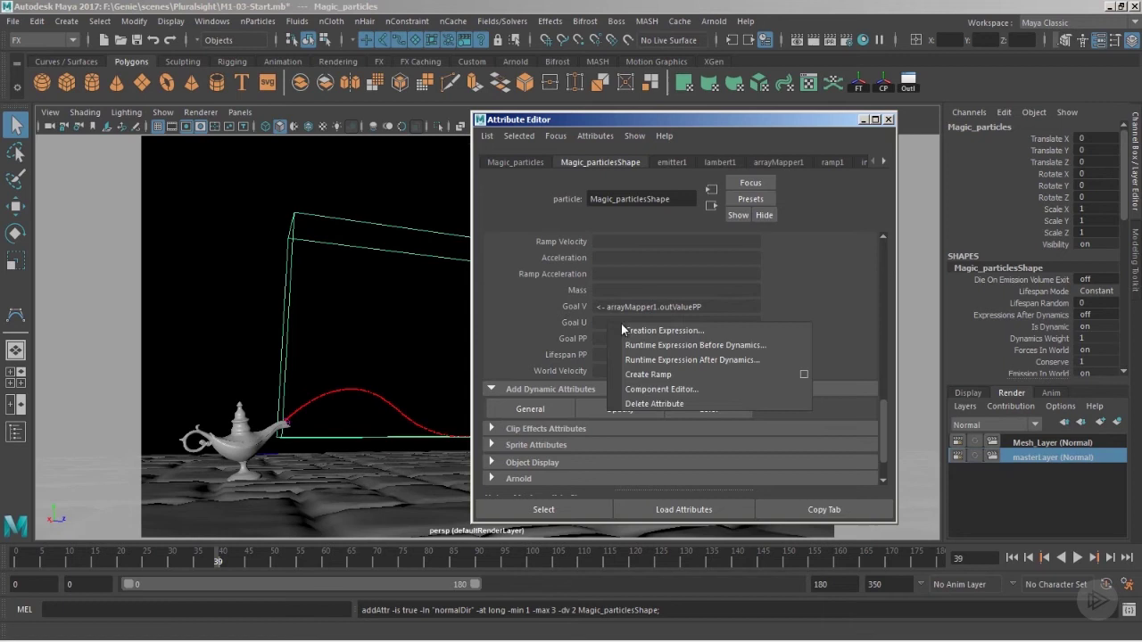
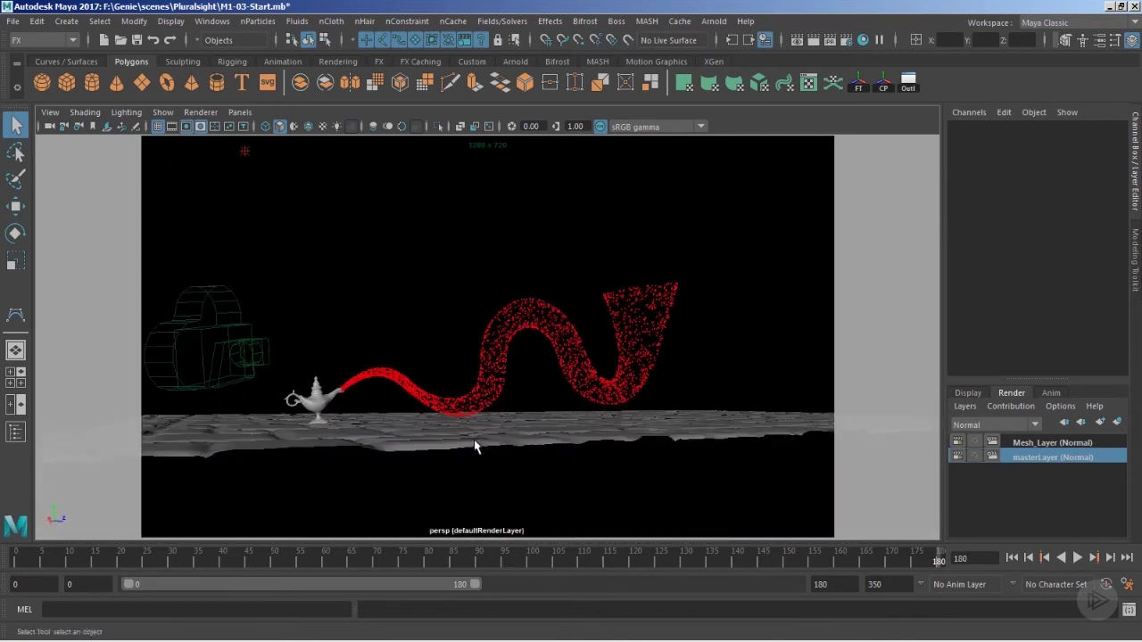
- Play the simulation to about frame 173 and examine from several angles how the particles cover the smoke shape
click(1078, 557)
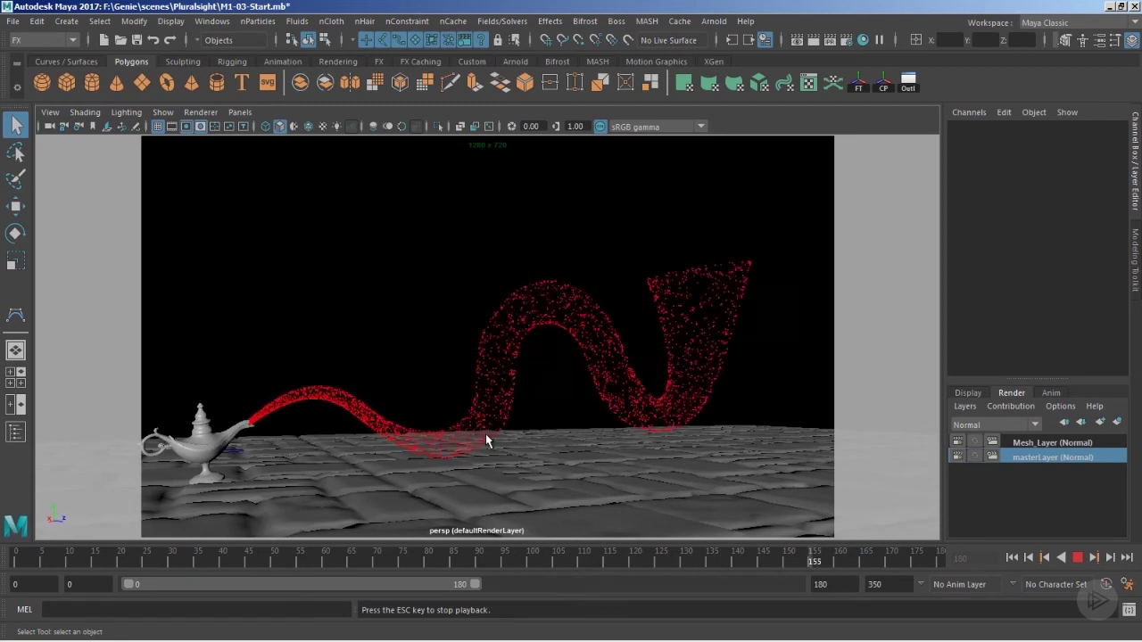
key(Escape)
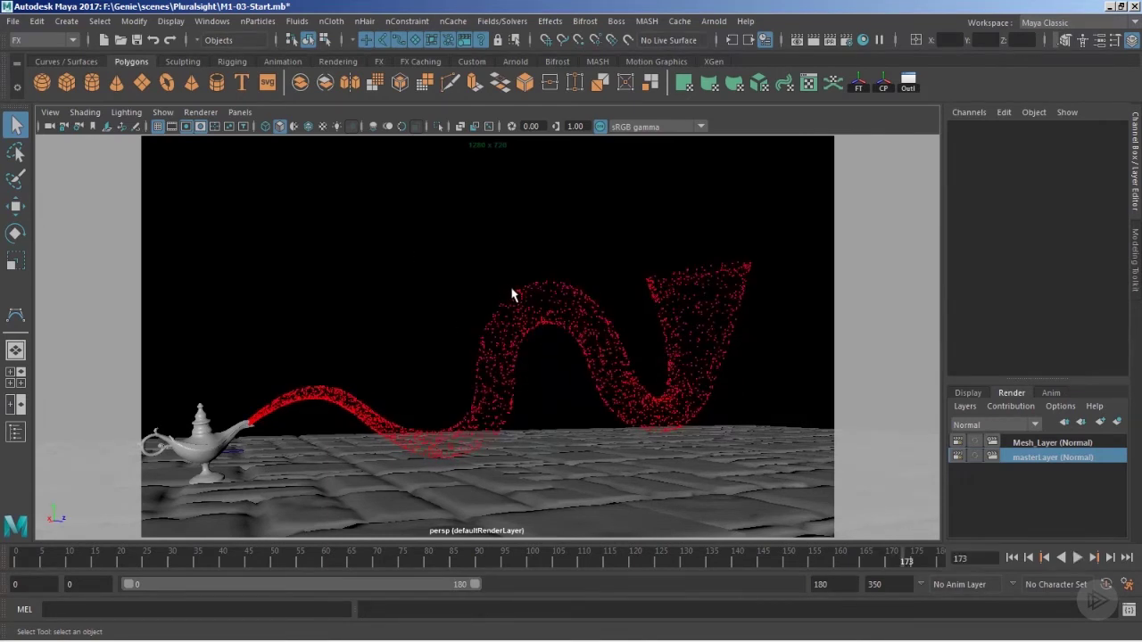
alt+drag(527, 359, 315, 250)
alt+drag(455, 415, 257, 373)
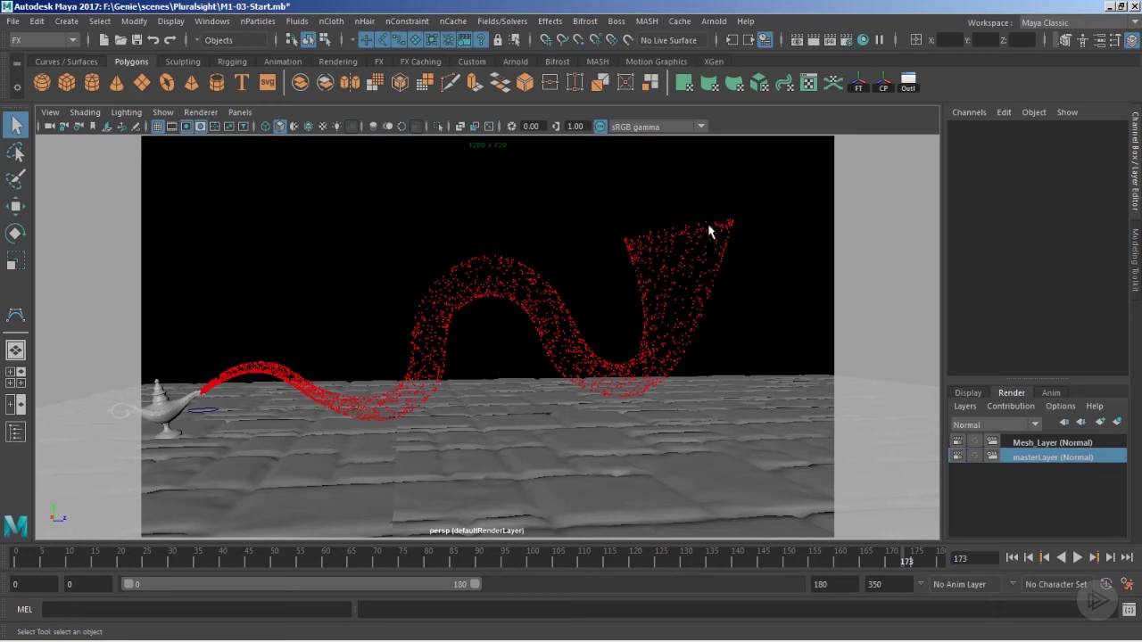
alt+drag(288, 363, 425, 320)
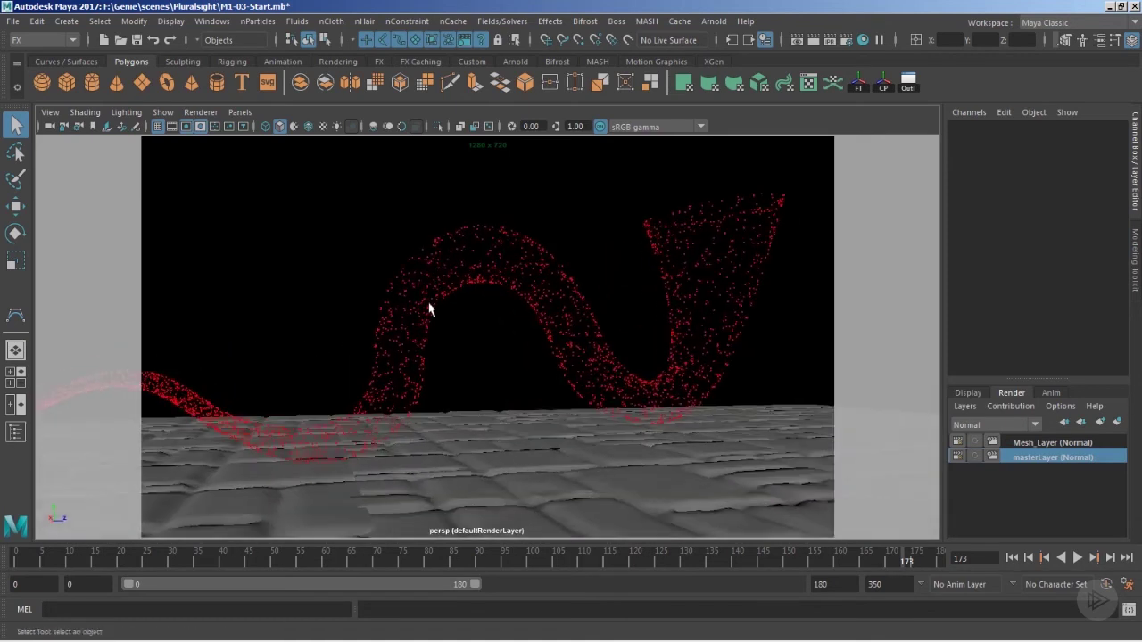
drag(419, 211, 462, 315)
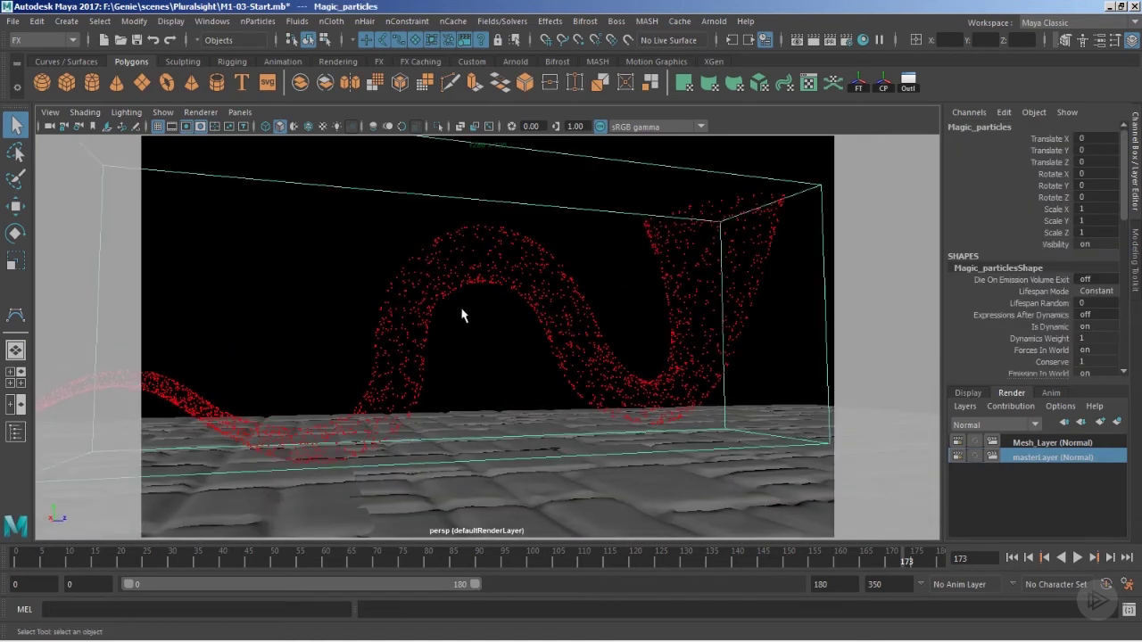
click(326, 275)
alt+drag(663, 350, 297, 395)
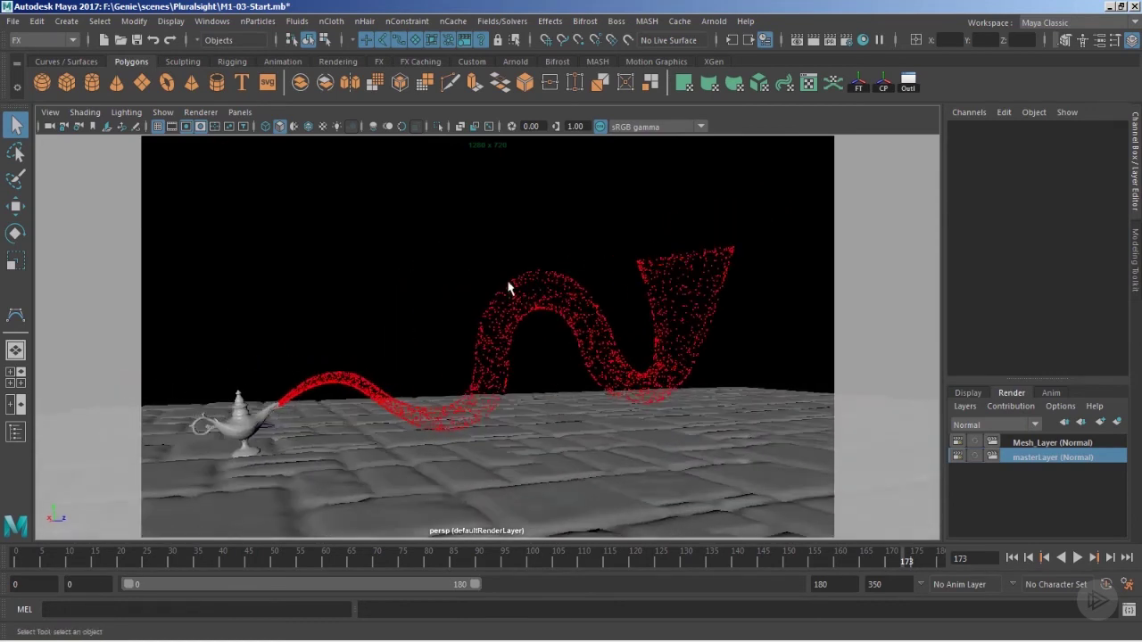
alt+drag(680, 368, 570, 356)
- Reopen the Goal V ramp of Magic_particles, try Exponential Up, and set its interpolation to Exponential Down
click(550, 376)
key(ctrl+a)
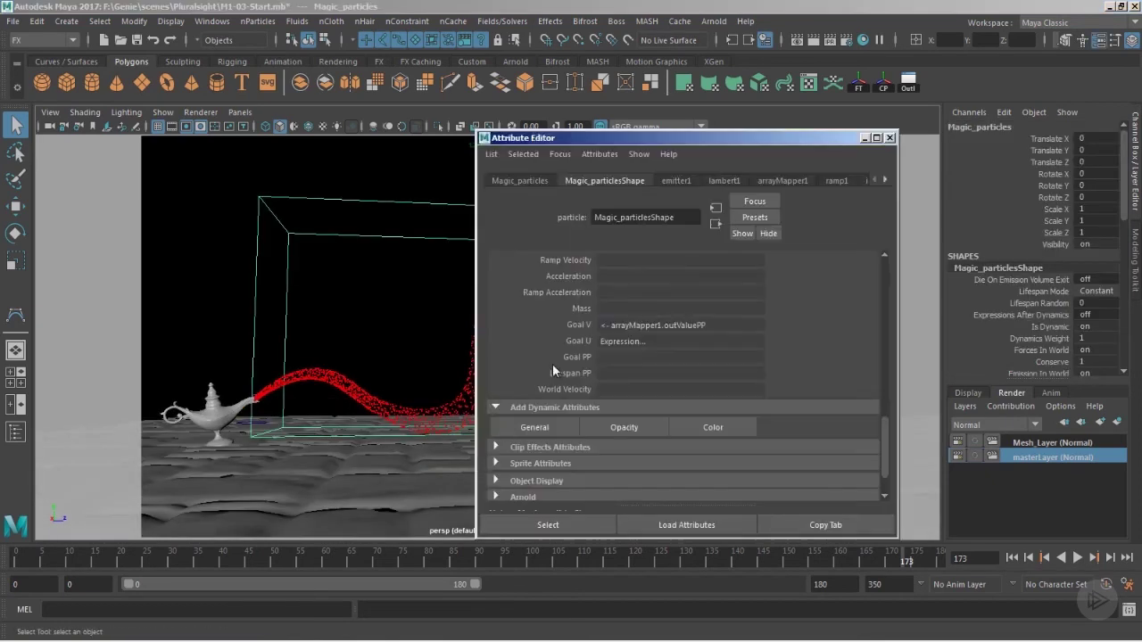
right_click(668, 326)
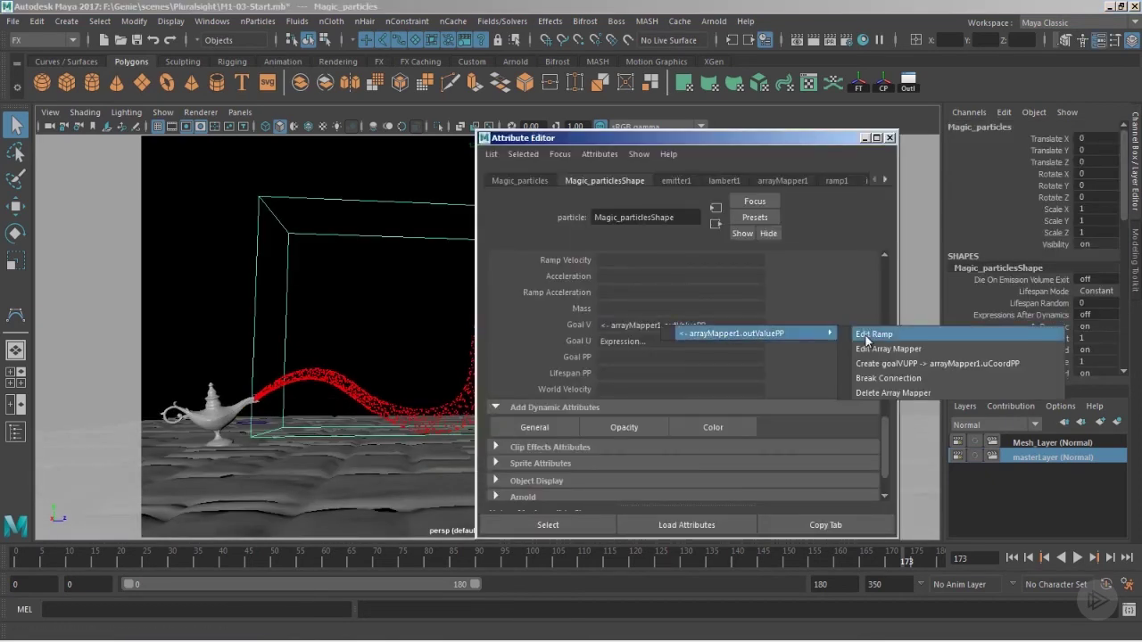
click(860, 332)
drag(701, 140, 844, 141)
scroll(319, 367, up, 3)
alt+drag(318, 368, 462, 399)
click(772, 347)
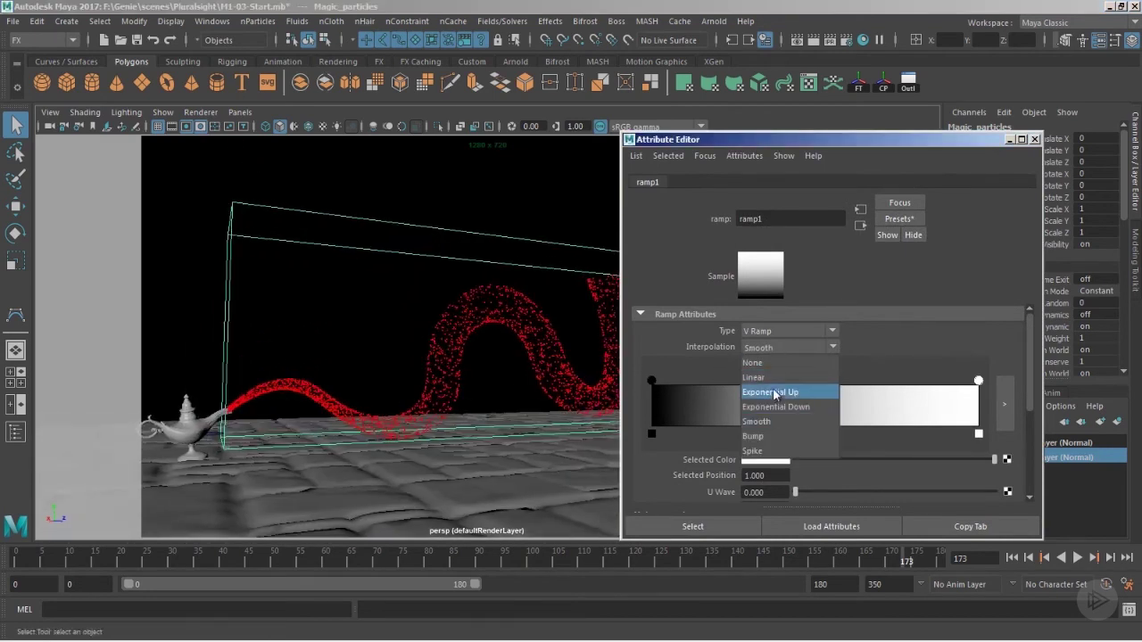
click(770, 391)
click(780, 345)
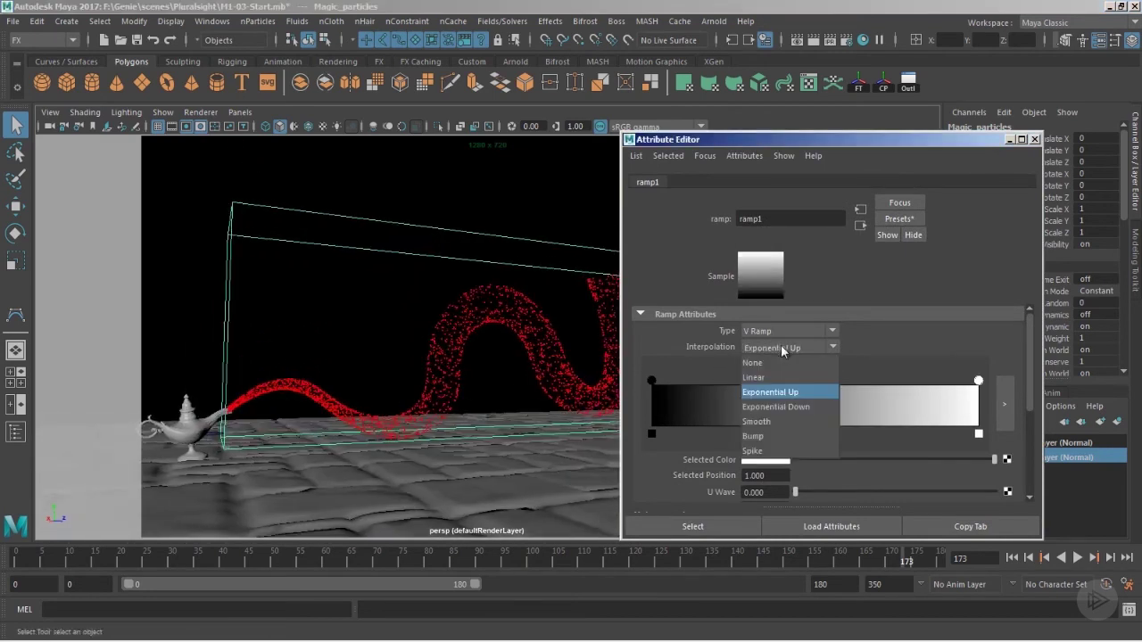
click(769, 408)
click(1009, 140)
- Replay the simulation from the start to about frame 179 and examine the particle flow with the changed ramp
click(1011, 558)
click(1076, 557)
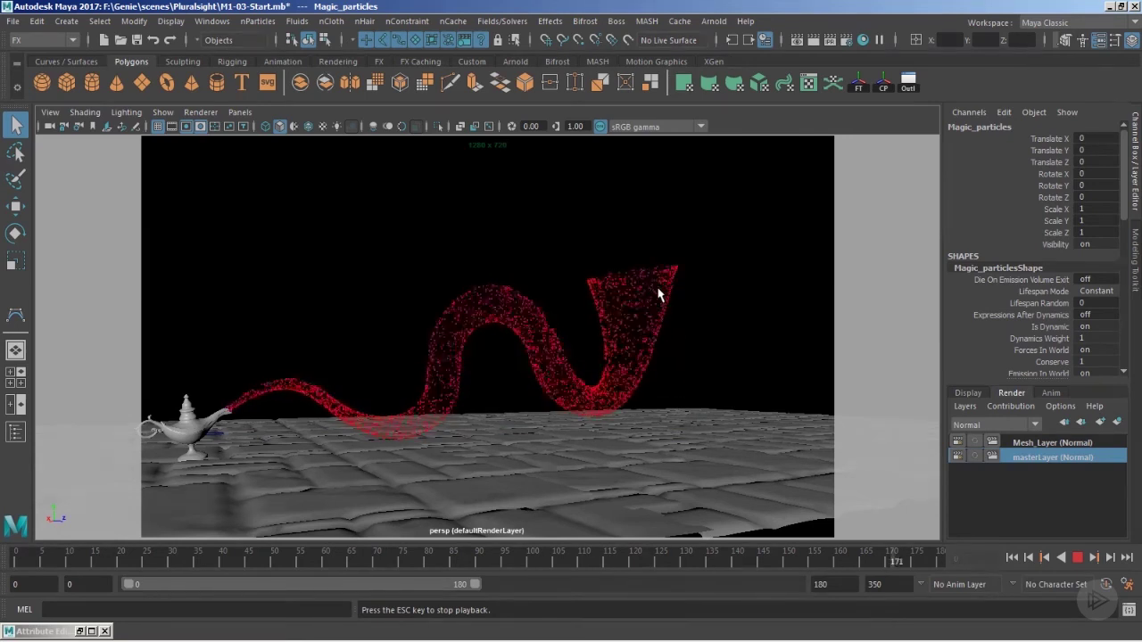
alt+drag(670, 395, 570, 402)
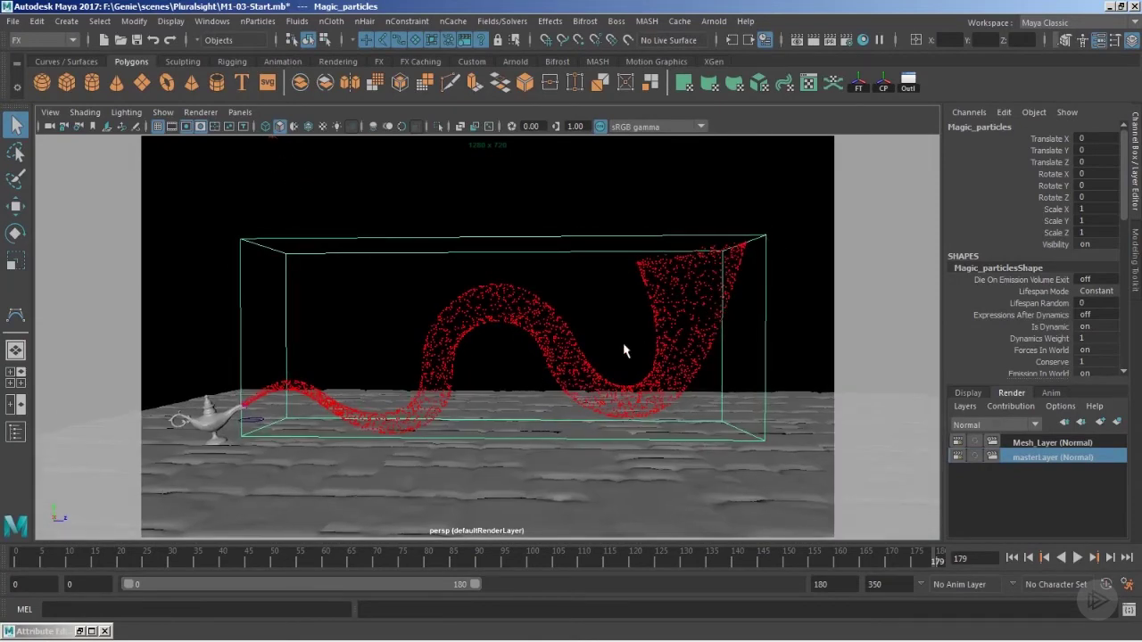
- Set the interpolation of the Goal V ramp to Smooth and close its settings
click(79, 631)
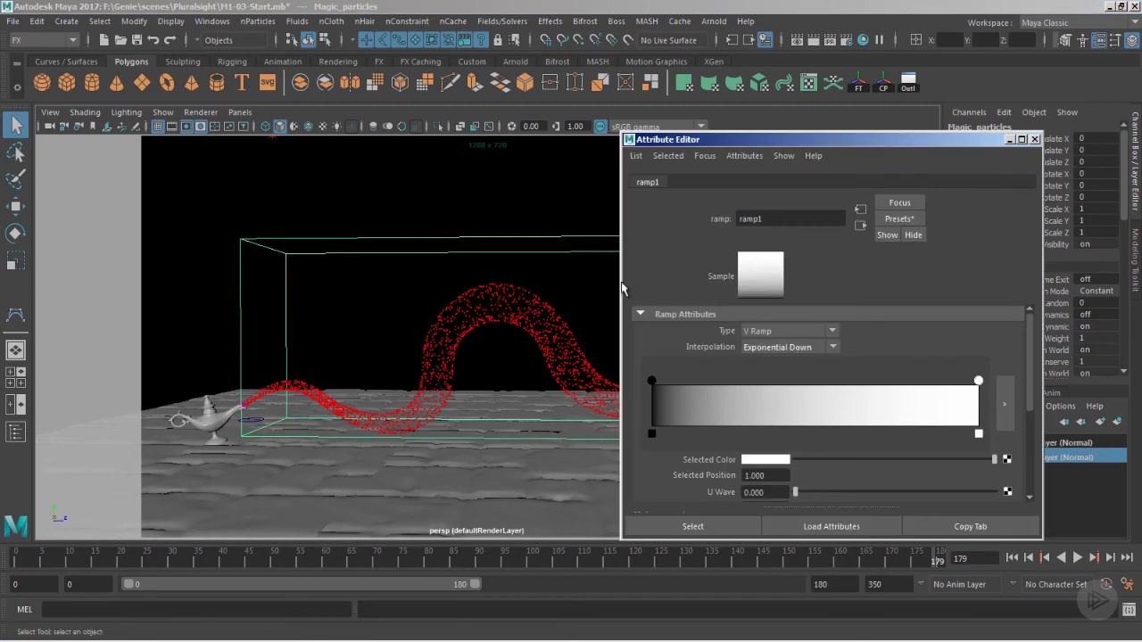
click(800, 347)
click(772, 417)
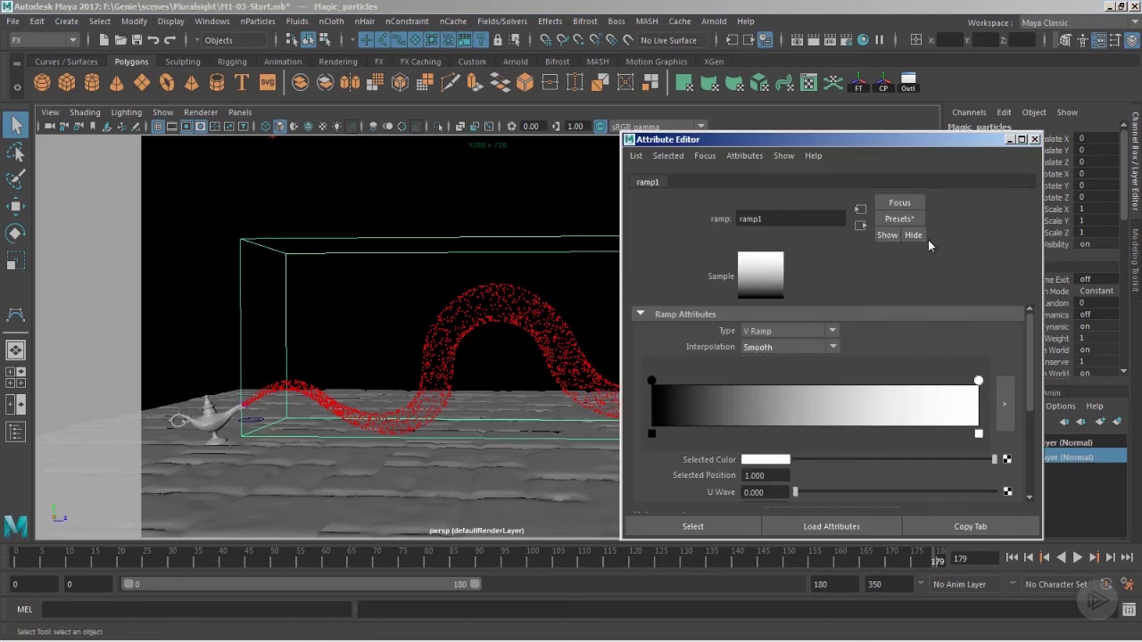
click(1034, 139)
- Add a runtime-before-dynamics expression for Goal U on Magic_particlesShape: "Magic_particlesShape.goalU+= .035;"
mouse_move(556, 306)
alt+mouse_down()
mouse_move(583, 323)
mouse_move(556, 316)
alt+mouse_up()
key(ctrl+a)
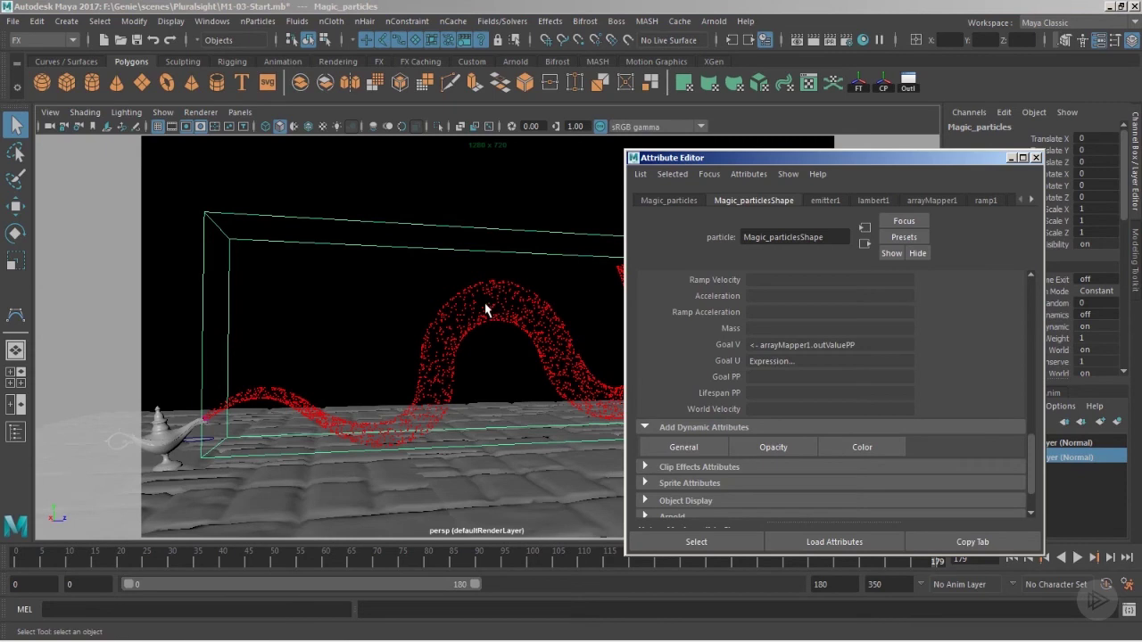
right_click(777, 361)
click(807, 367)
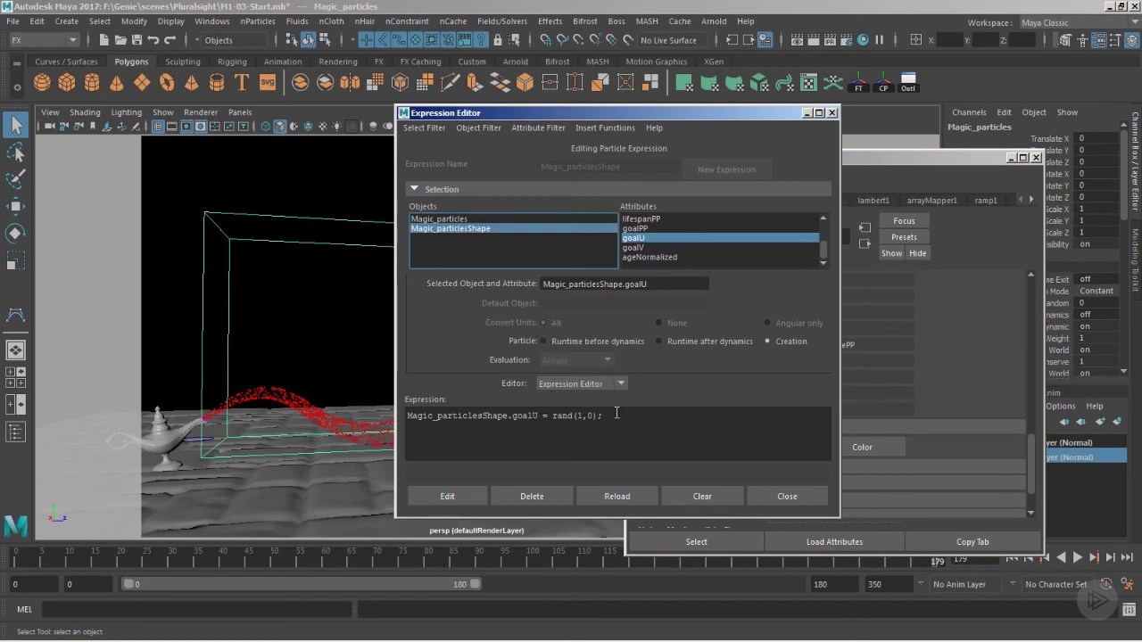
click(573, 343)
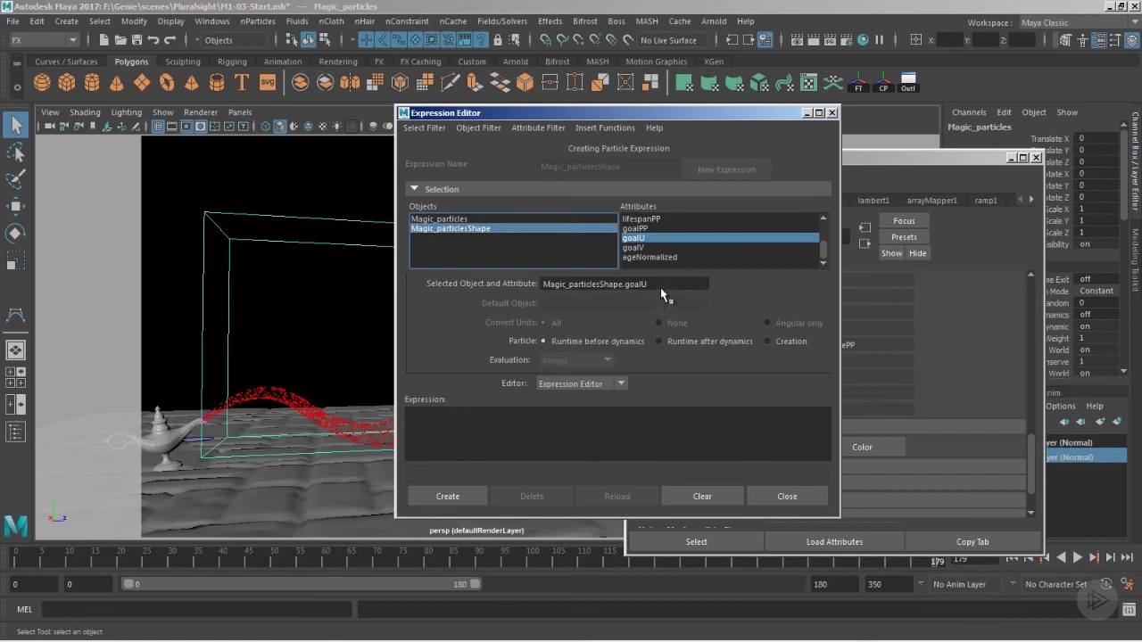
drag(660, 286, 501, 303)
drag(581, 287, 544, 408)
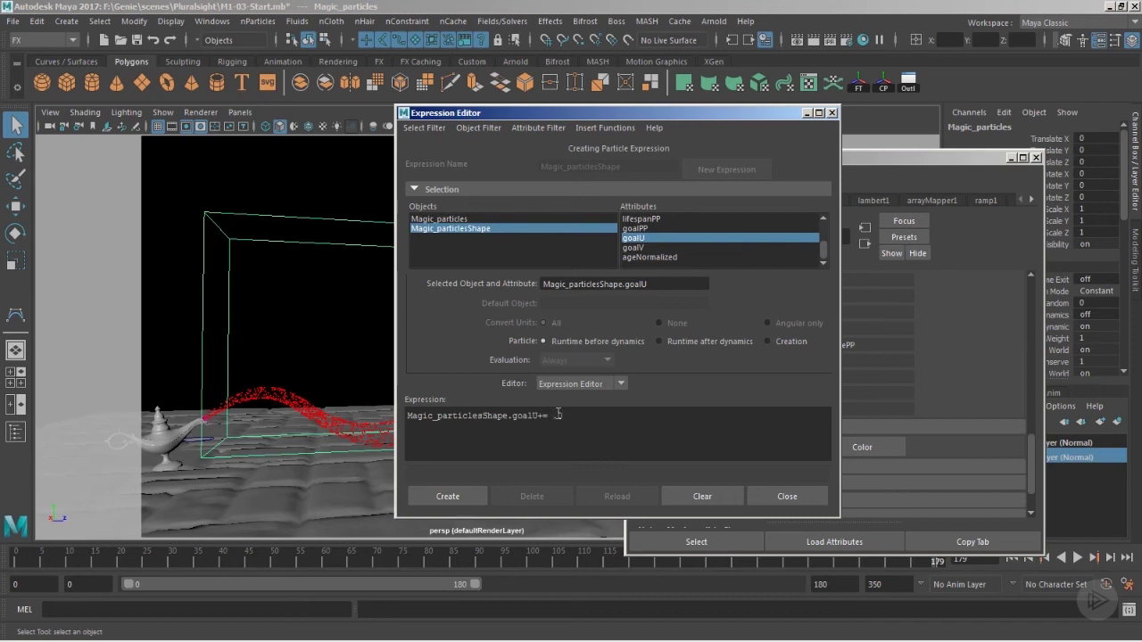
text(;)
click(465, 498)
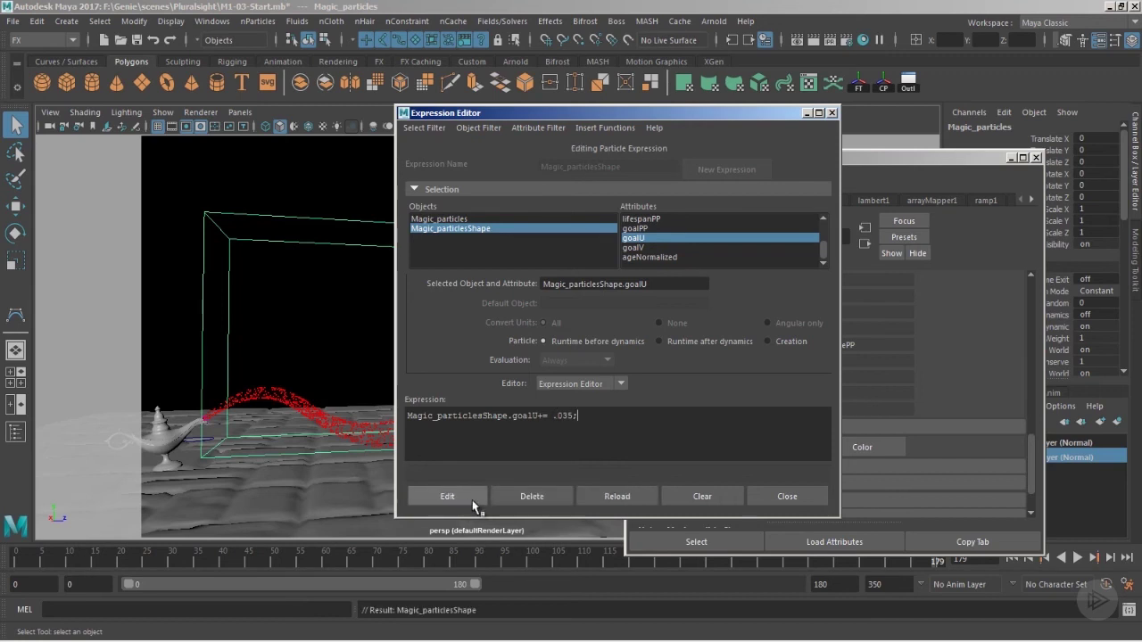
click(803, 497)
- Try a lifespan of 12 for Magic_particlesShape, set it to 10, and close the attribute settings
scroll(834, 364, up, 5)
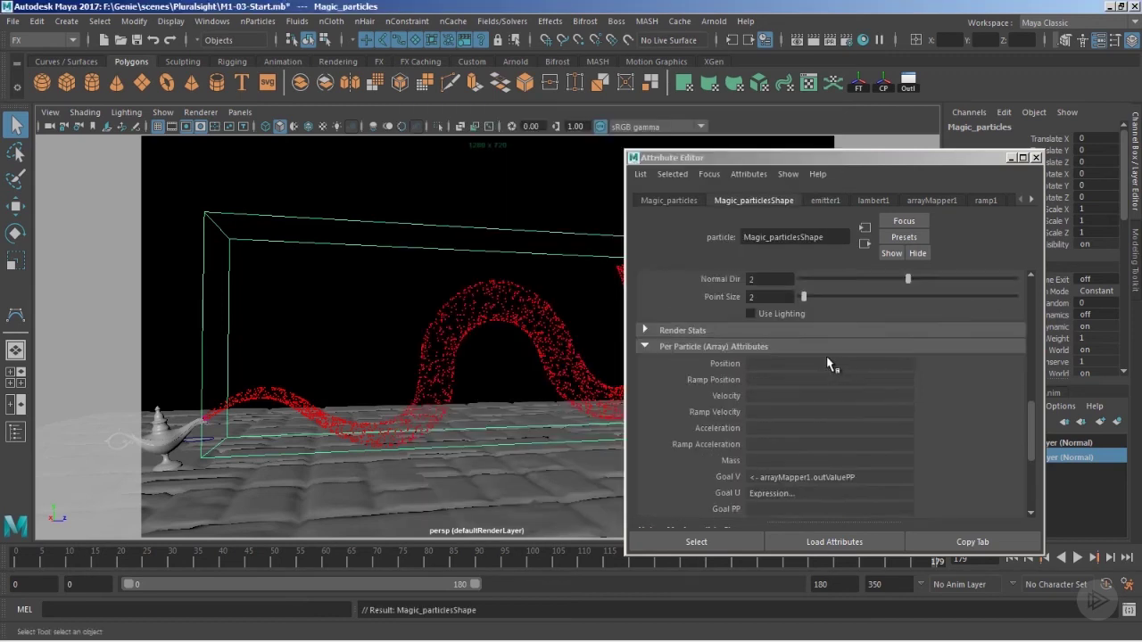
scroll(789, 346, up, 4)
text(12)
key(Return)
text(10)
key(Return)
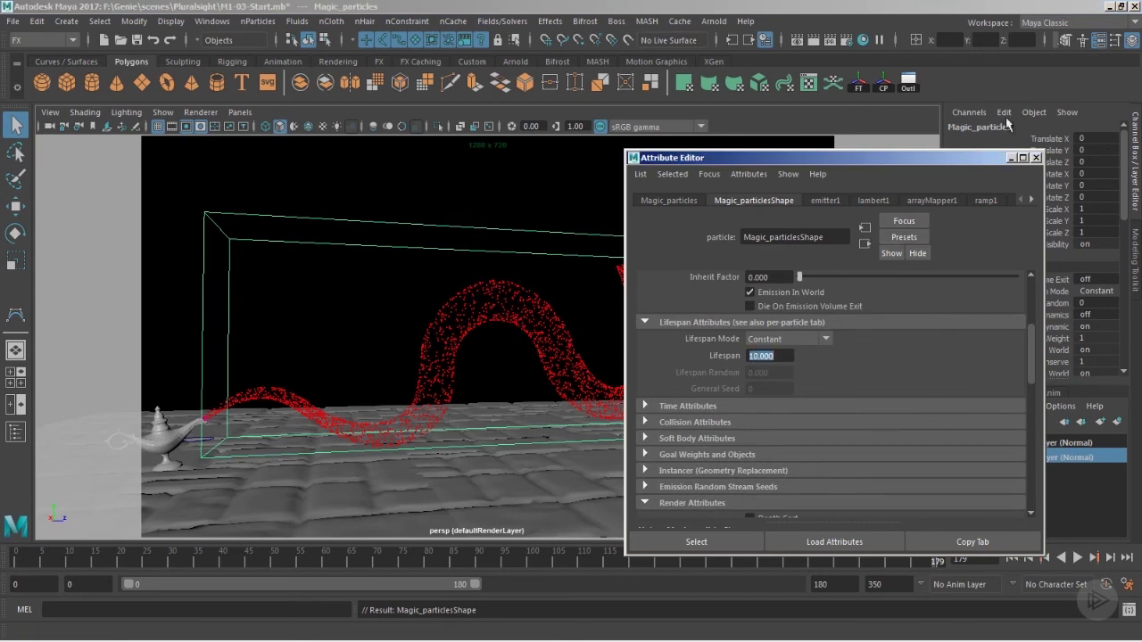
click(1036, 158)
- Replay the simulation from the start and examine from several angles how the particles move along the smoke shape
click(1011, 557)
click(1076, 556)
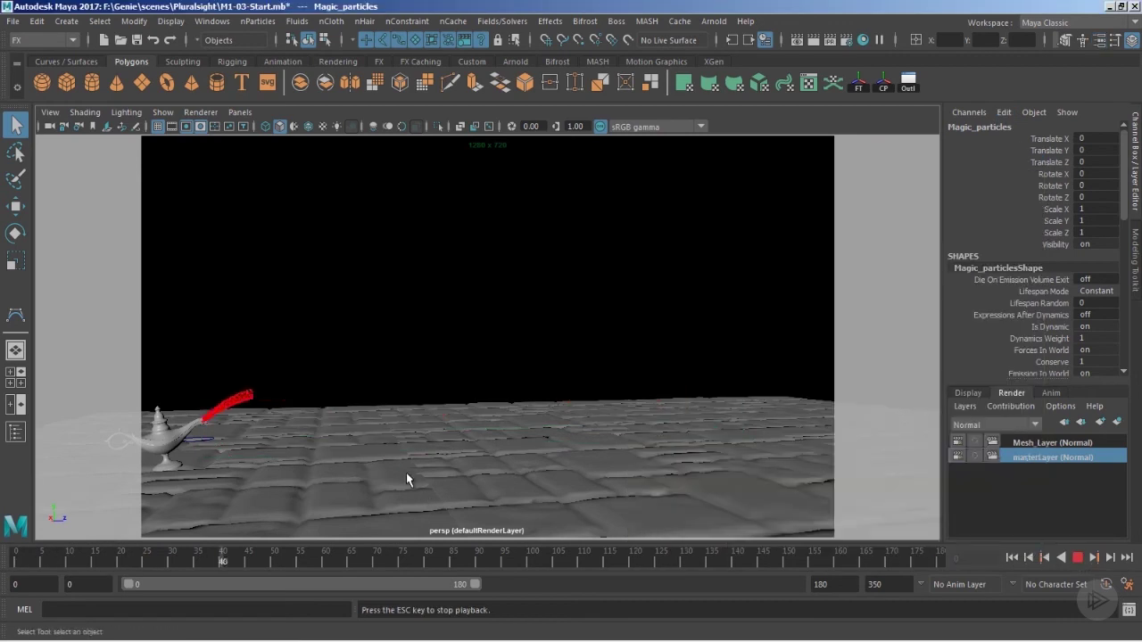
alt+drag(406, 479, 658, 456)
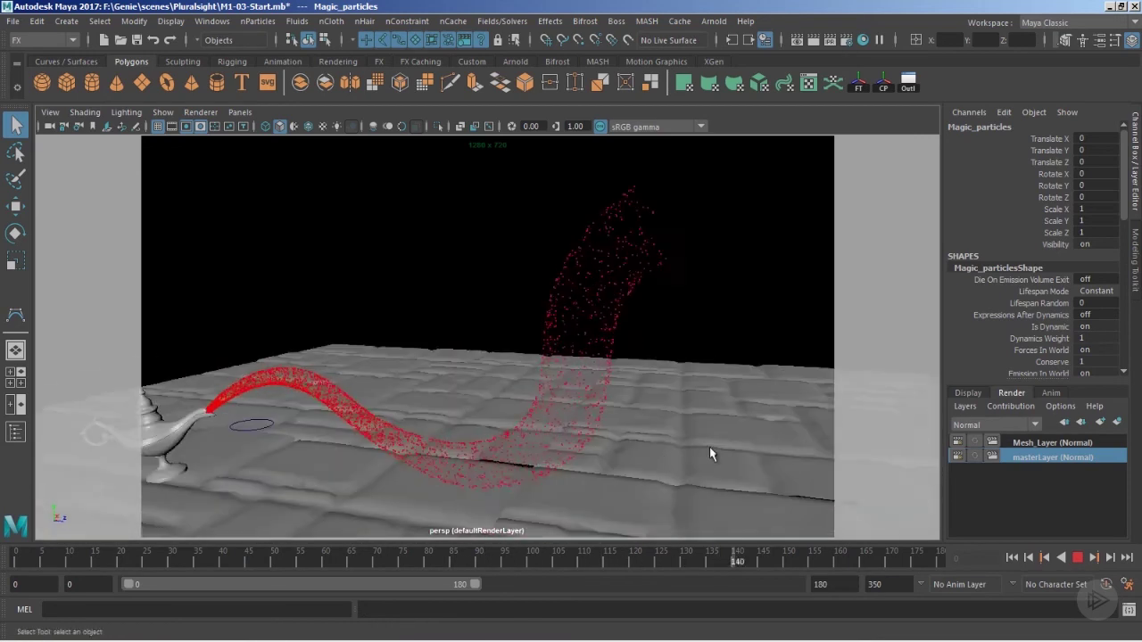
alt+right_drag(708, 456, 605, 432)
alt+drag(605, 432, 628, 433)
key(Escape)
- Set the playback end frame to 250 and continue the simulation past frame 231
click(819, 584)
text(250)
key(Return)
alt+drag(660, 500, 500, 428)
click(1077, 558)
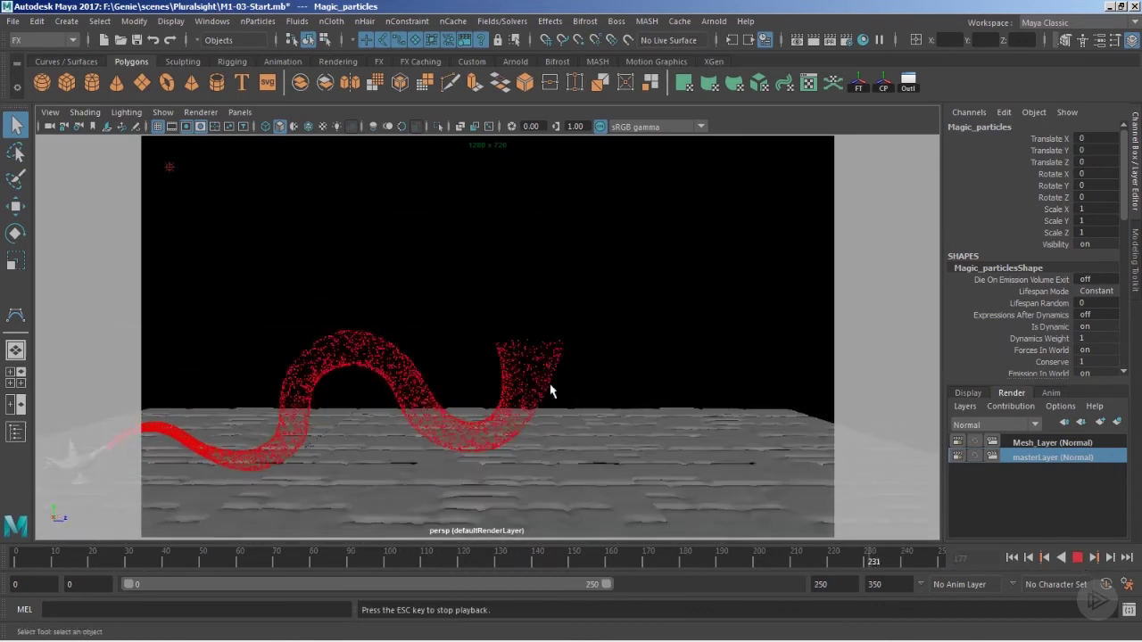
key(Escape)
alt+drag(513, 381, 476, 387)
- Set the playback end frame to 350 and replay the simulation from the start to about frame 38
double_click(821, 585)
text(350)
key(Return)
click(1010, 558)
alt+drag(856, 395, 571, 446)
click(1076, 557)
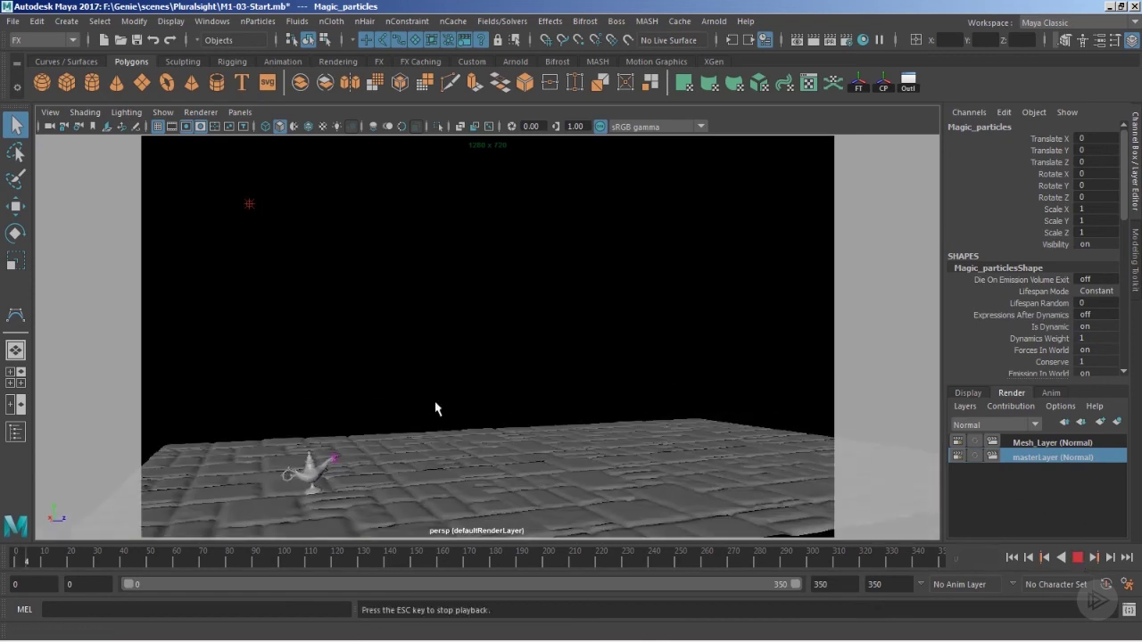
mouse_move(435, 409)
alt+mouse_down()
mouse_move(348, 448)
mouse_move(356, 385)
mouse_move(448, 422)
alt+mouse_up()
key(Escape)
- Set the constant lifespan of Magic_particlesShape to 15
key(ctrl+a)
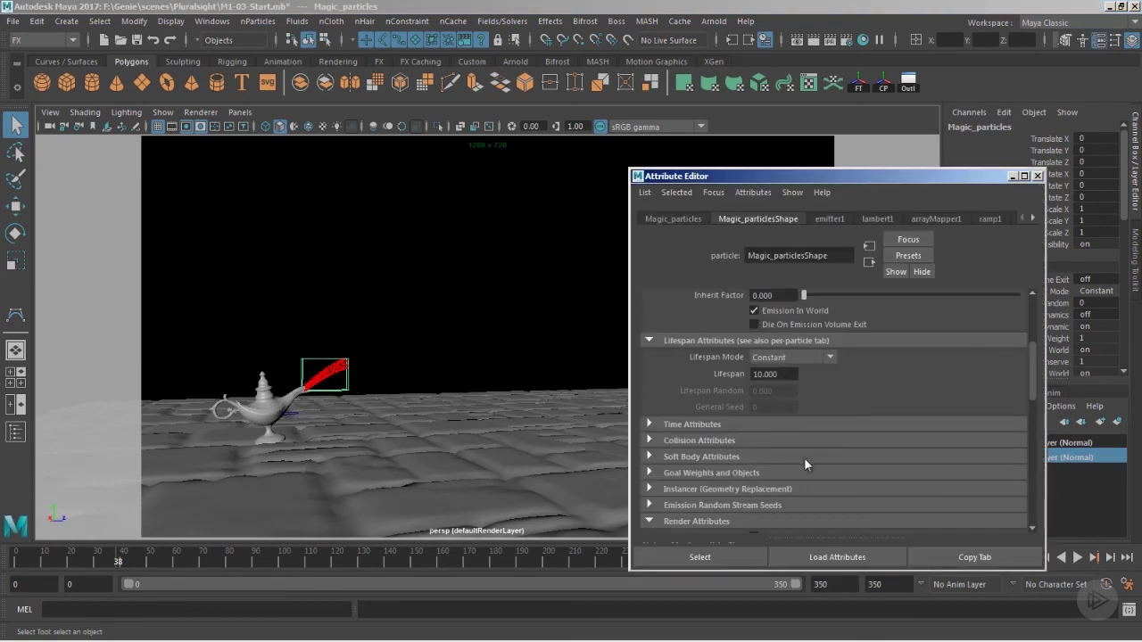
double_click(789, 374)
text(15)
key(Return)
- Change the particle render type of Magic_particlesShape to Spheres
scroll(748, 393, up, 3)
scroll(746, 387, down, 1)
scroll(746, 387, up, 1)
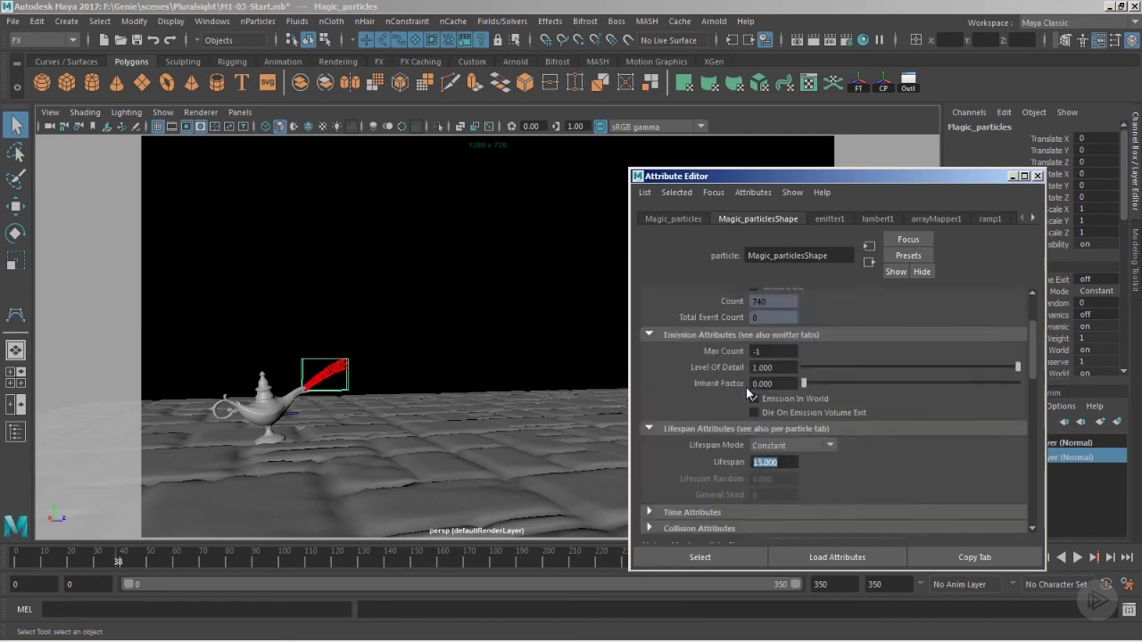
scroll(745, 387, down, 4)
scroll(777, 371, down, 3)
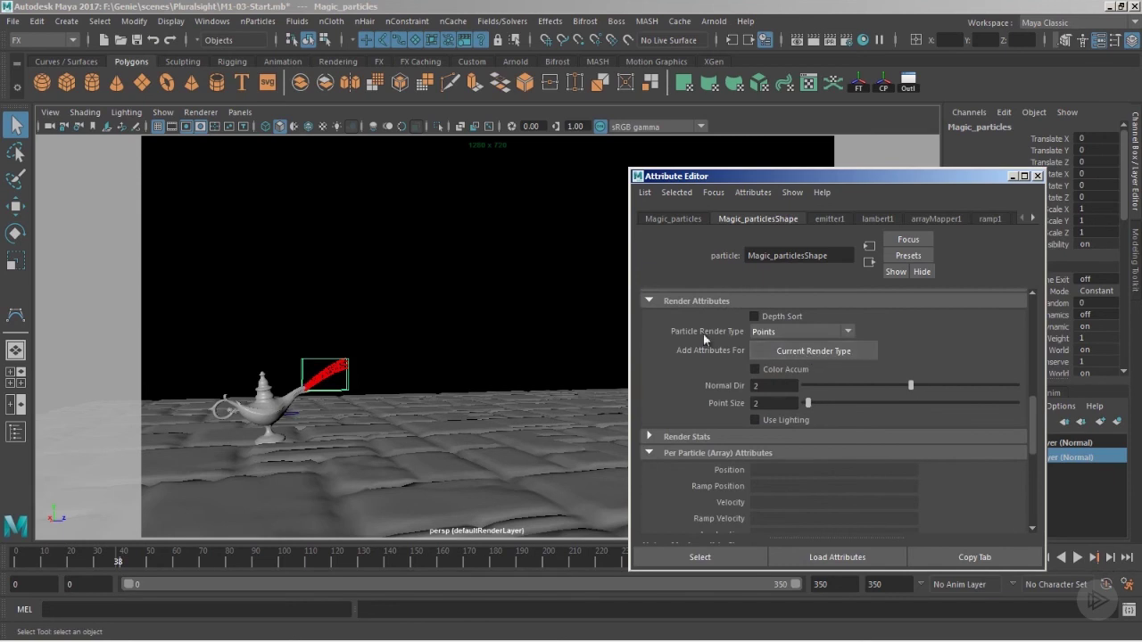
scroll(446, 377, up, 5)
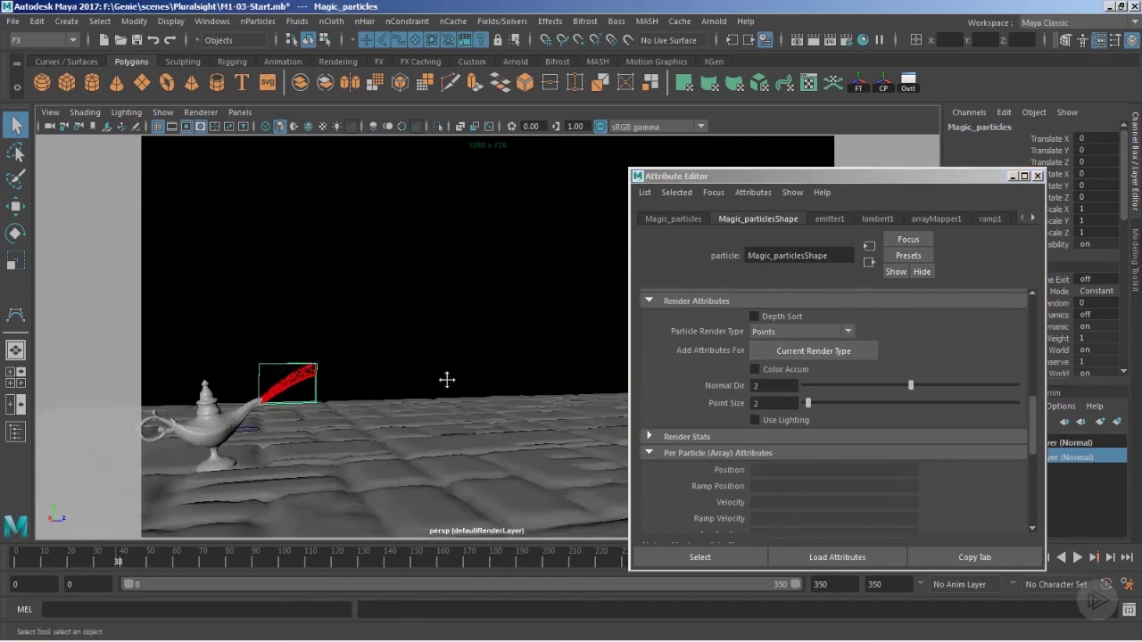
click(799, 329)
click(785, 406)
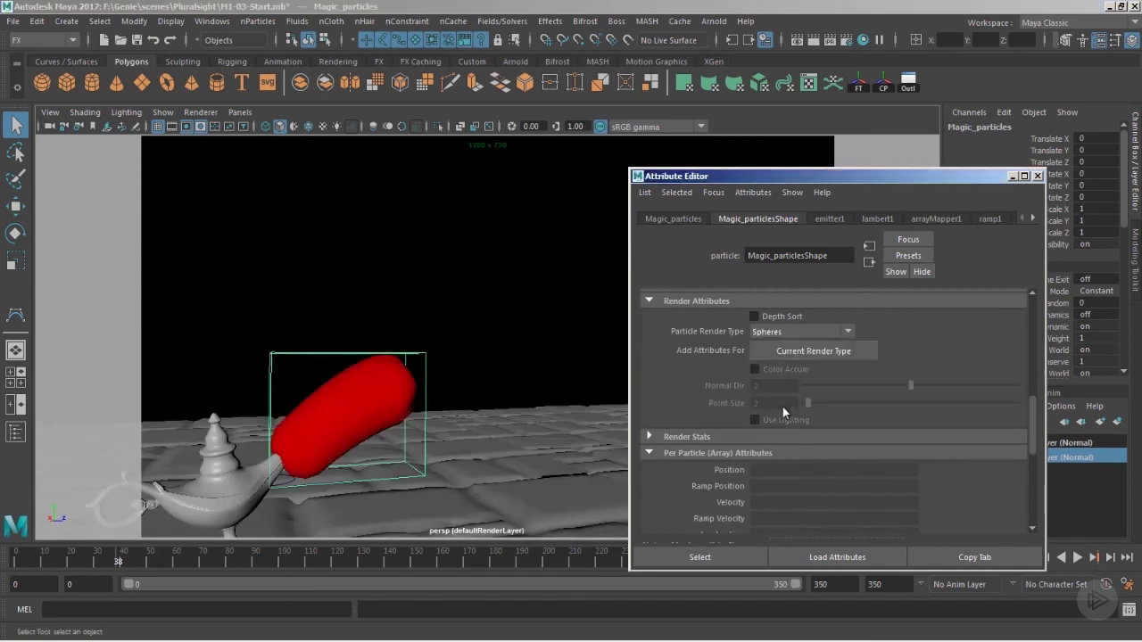
- Add the current render type's attributes, try a sphere radius of 0.1, and set the radius to 0.05
click(807, 350)
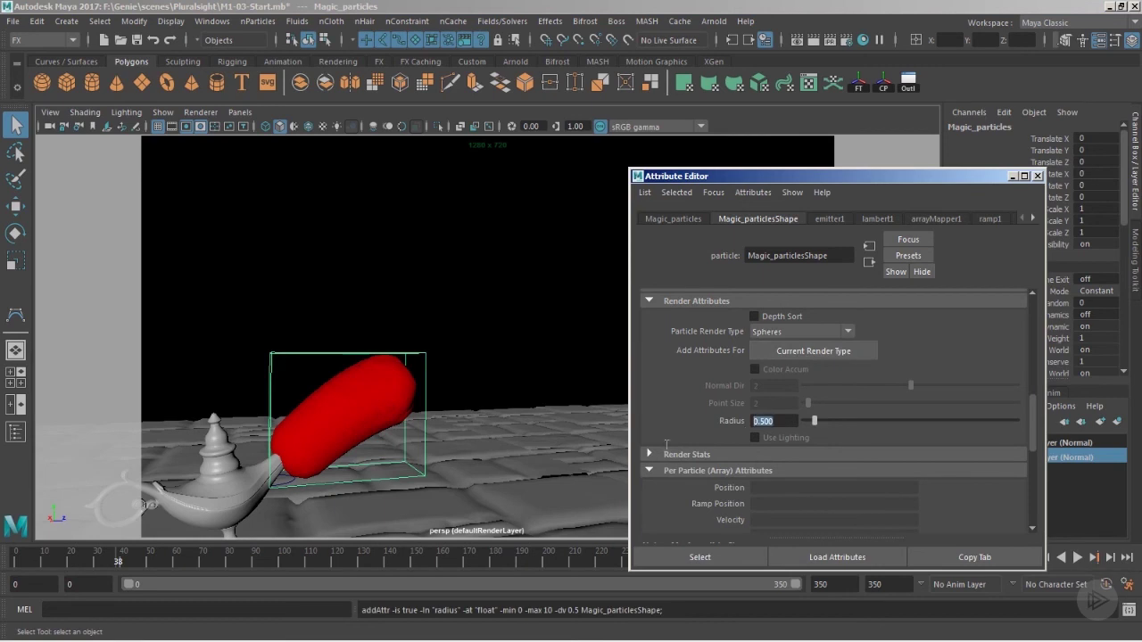
text(0.1)
key(Return)
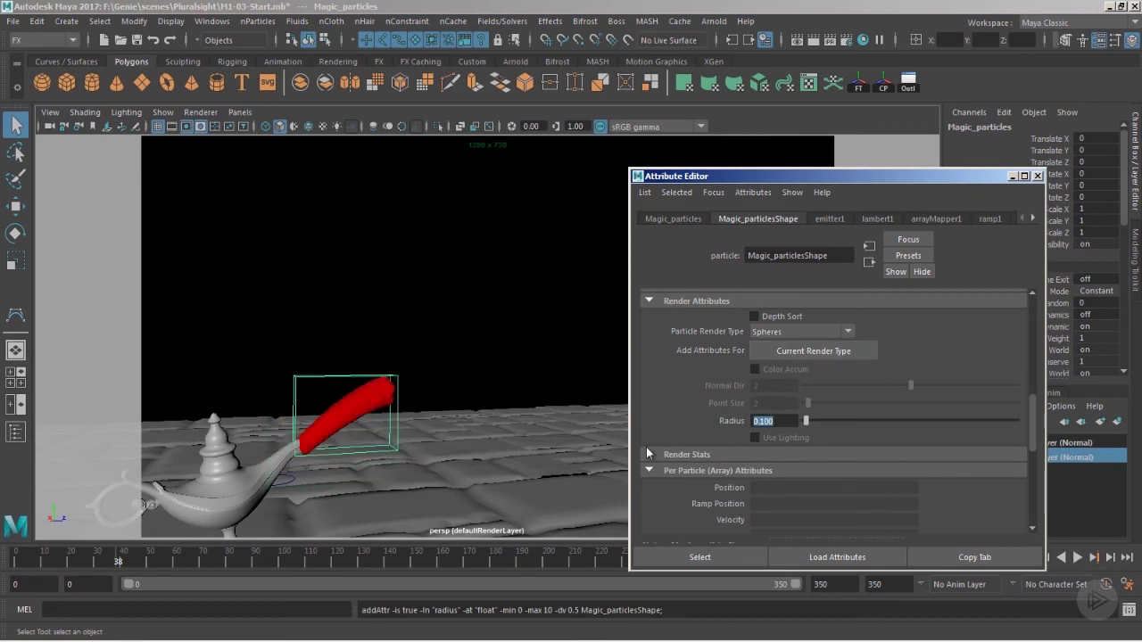
text(0.05)
key(Return)
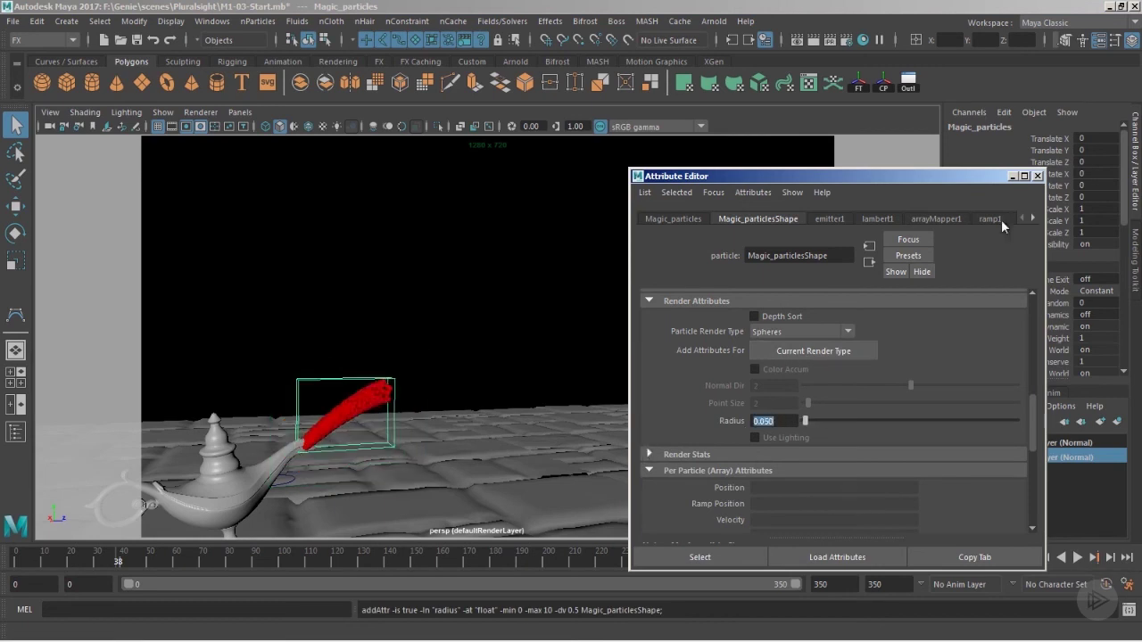
click(1036, 177)
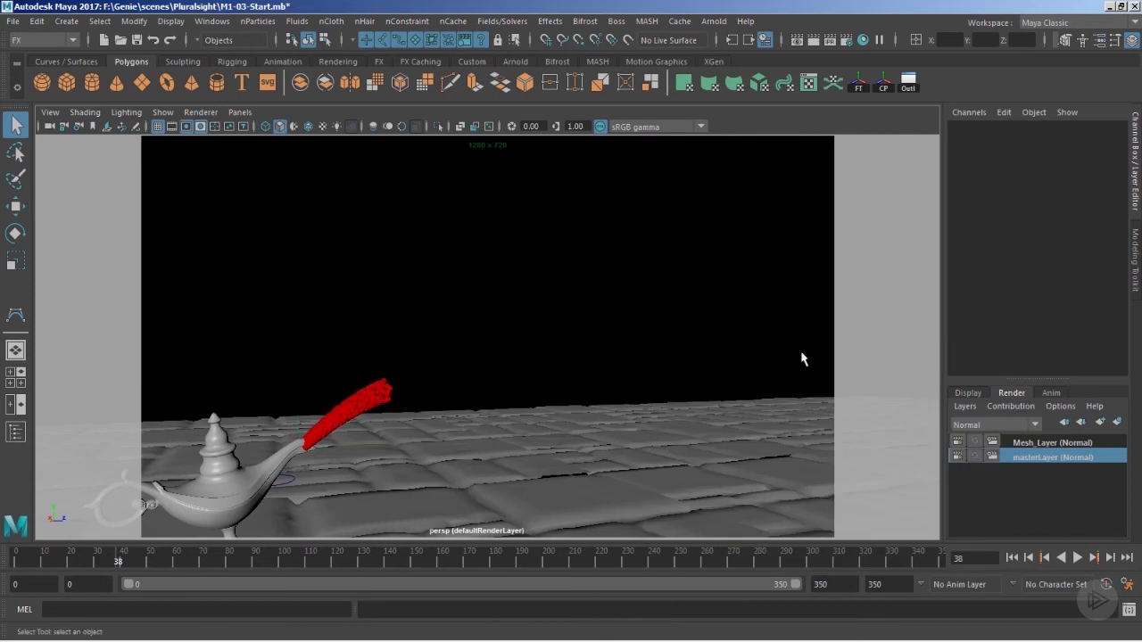
- Replay the simulation from the start to about frame 345 and examine the sphere particles along the smoke shape
click(1010, 557)
click(1077, 557)
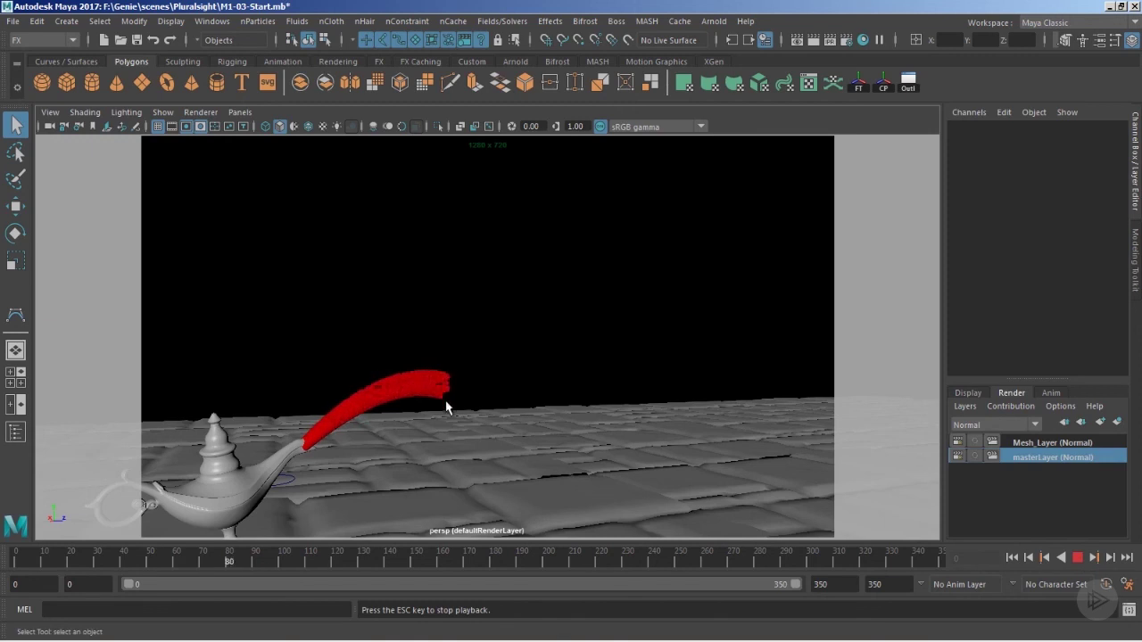
alt+drag(604, 434, 501, 479)
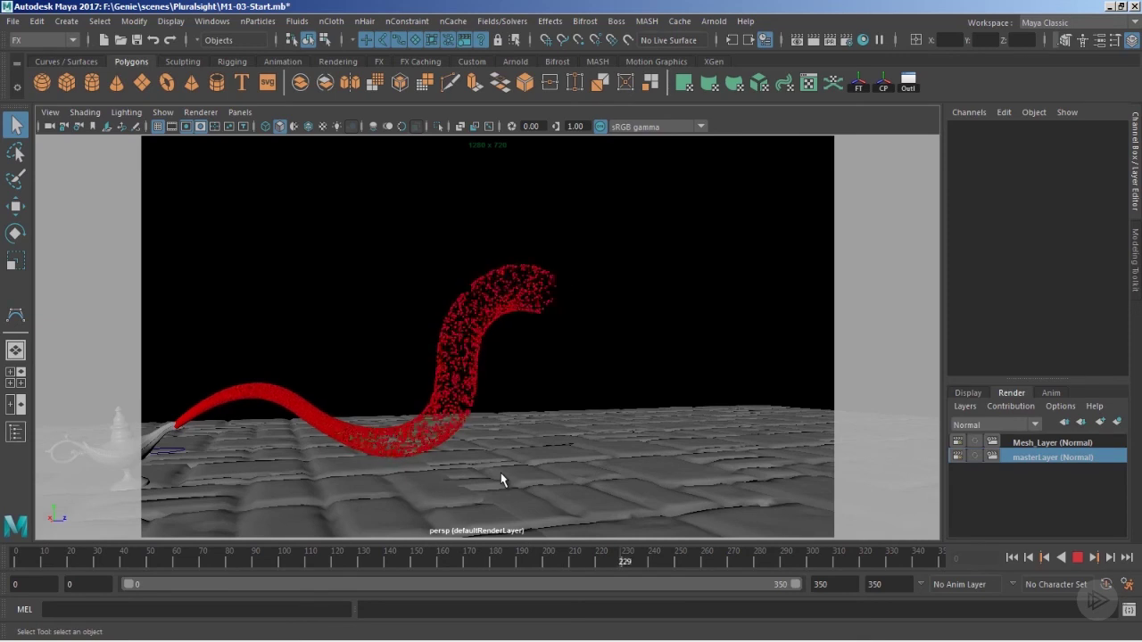
alt+middle_drag(409, 393, 438, 390)
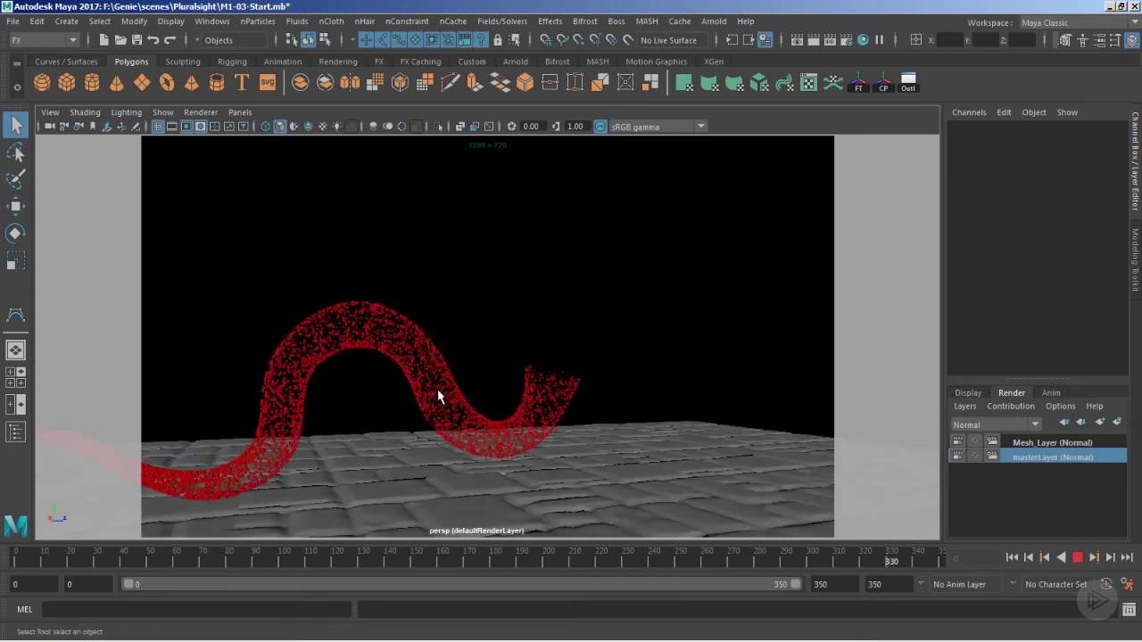
key(Escape)
- Set the playback end frame to 450 and continue the simulation to about frame 432
double_click(837, 581)
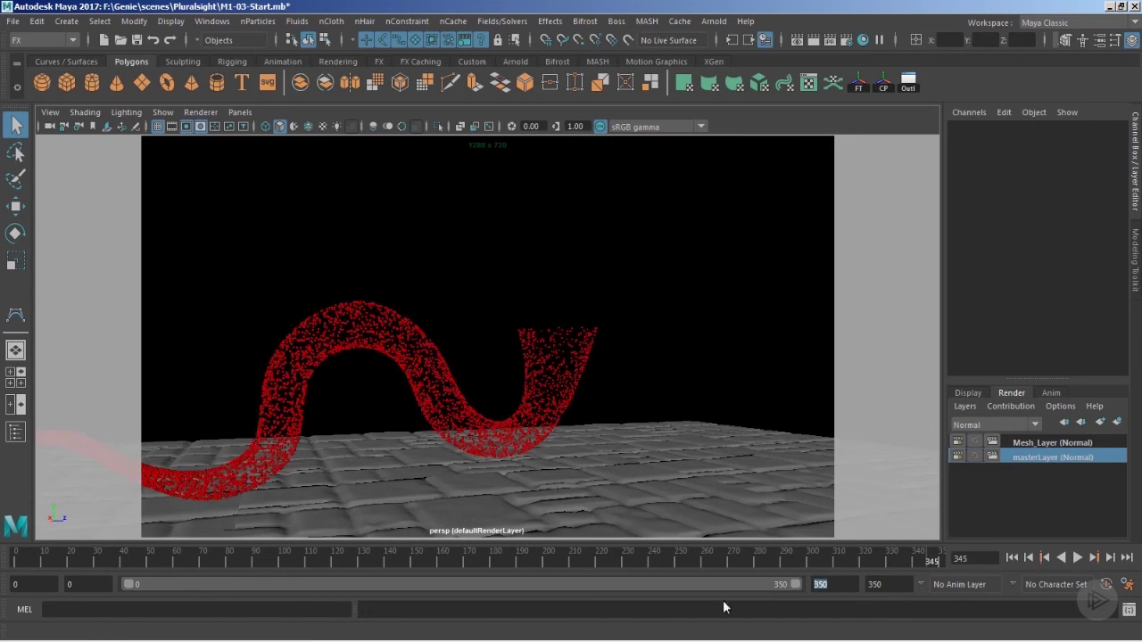
text(450)
key(Return)
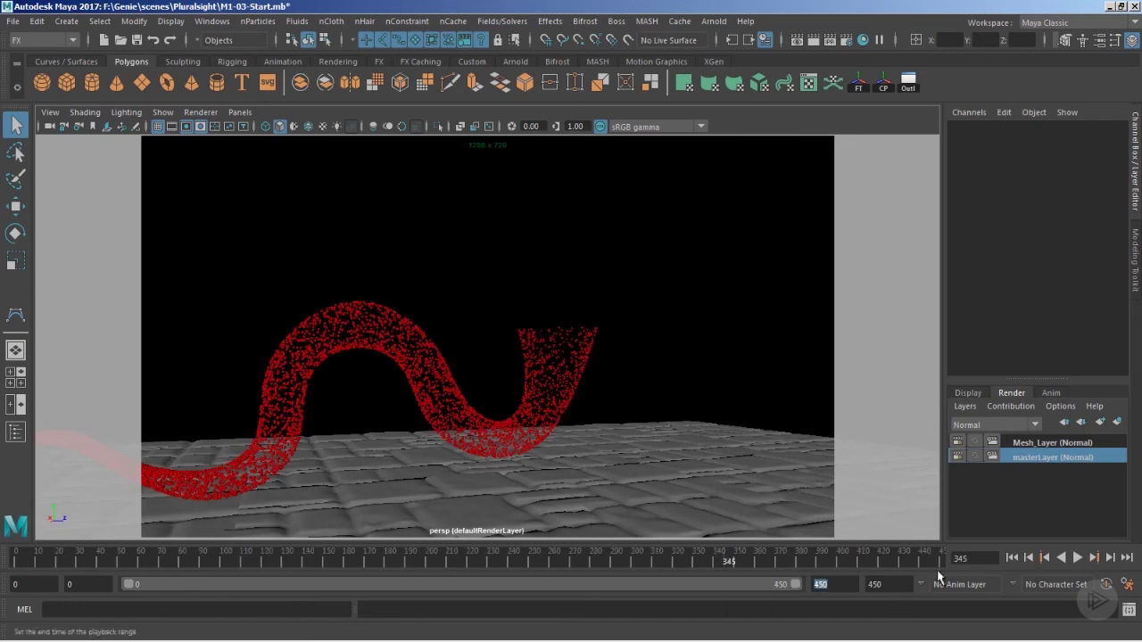
click(1076, 556)
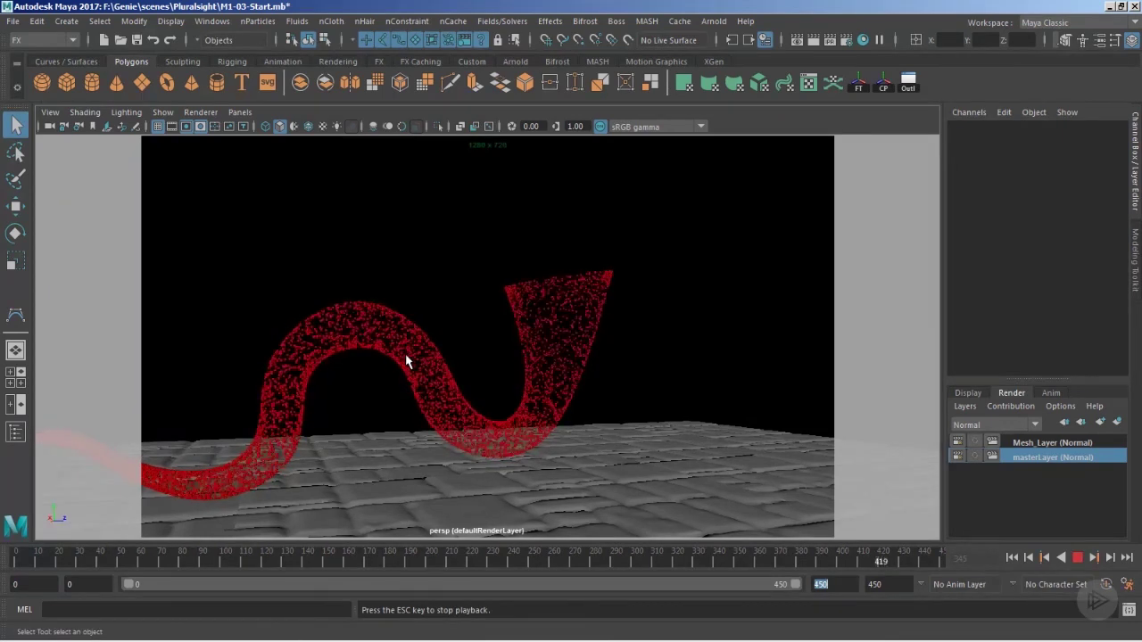
key(Escape)
- Play on to frame 448 and examine the smoke shape's wide open end and the full particle stream from several angles
alt+right_drag(131, 170, 719, 357)
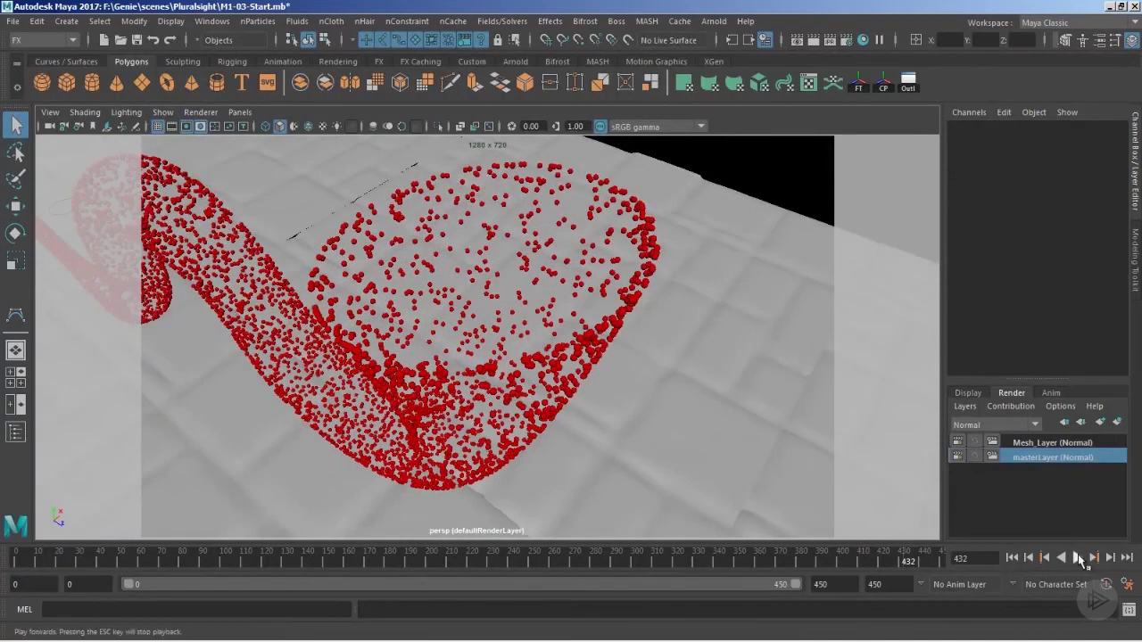
click(1077, 557)
alt+drag(361, 280, 298, 395)
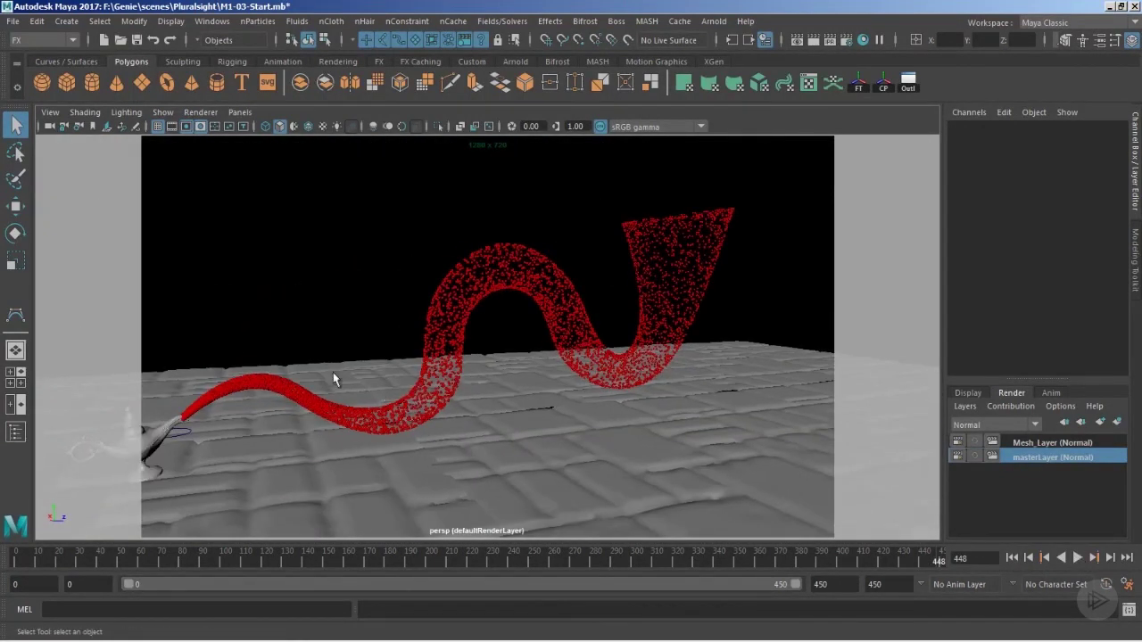
alt+drag(688, 355, 512, 448)
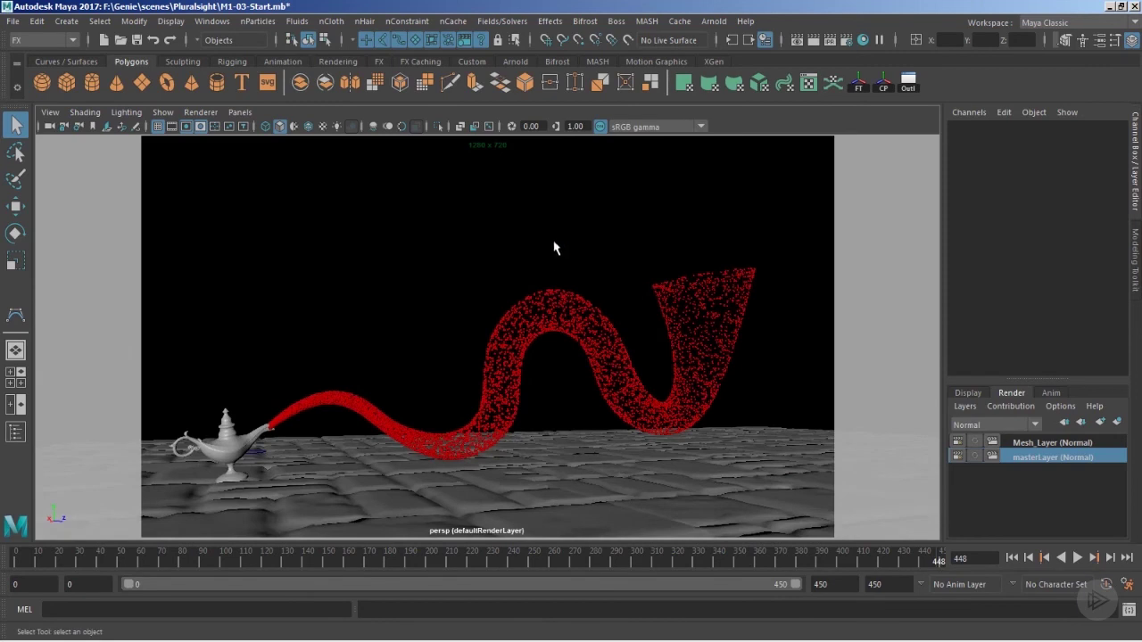
- Open the ramp that drives the Goal V attribute of the Magic_particles shape
click(574, 332)
key(ctrl+a)
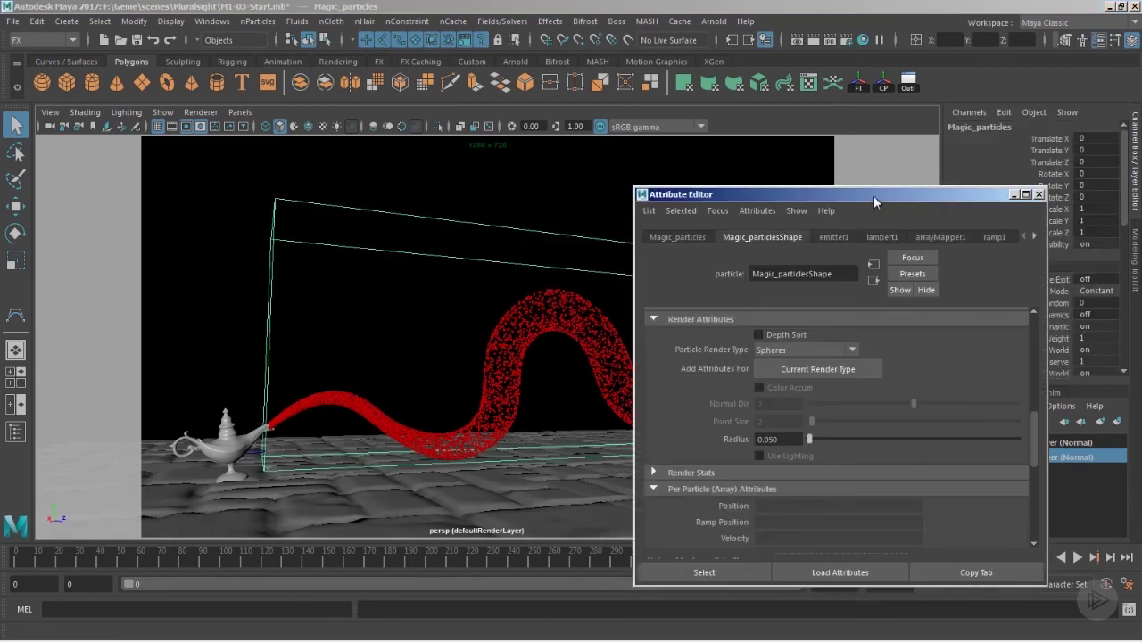
drag(873, 195, 833, 100)
scroll(729, 378, down, 3)
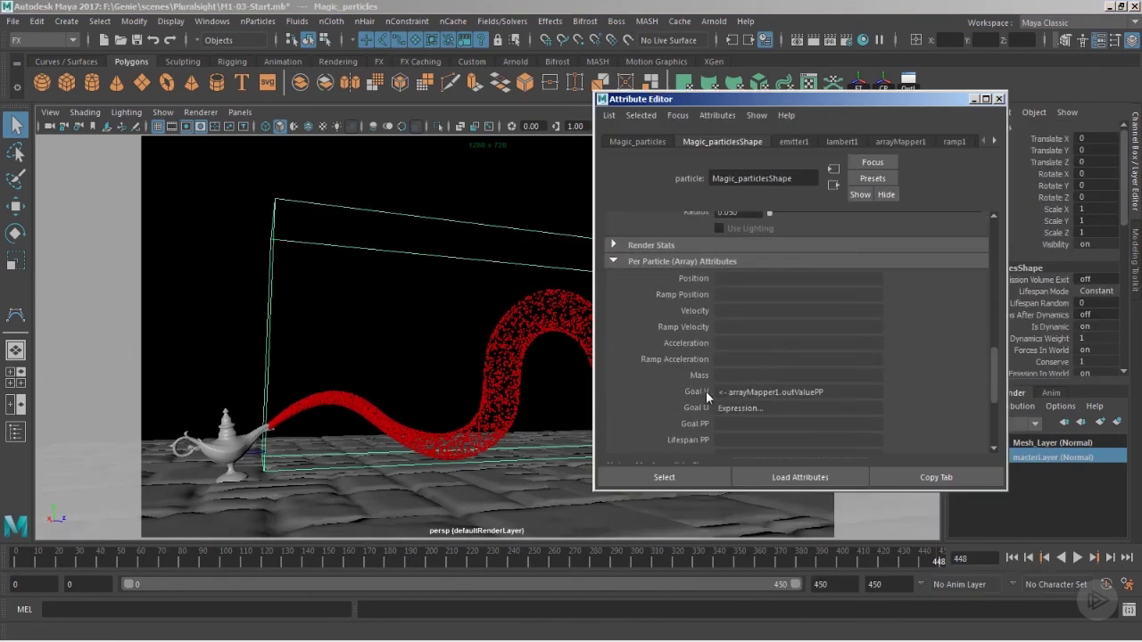
scroll(707, 393, down, 1)
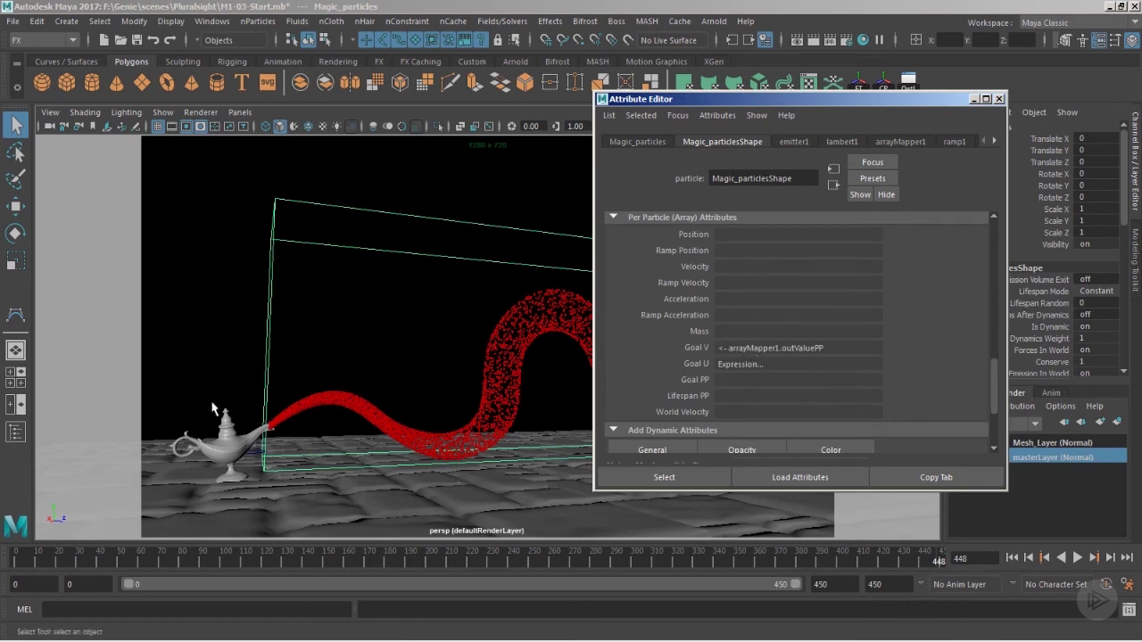
right_click(756, 354)
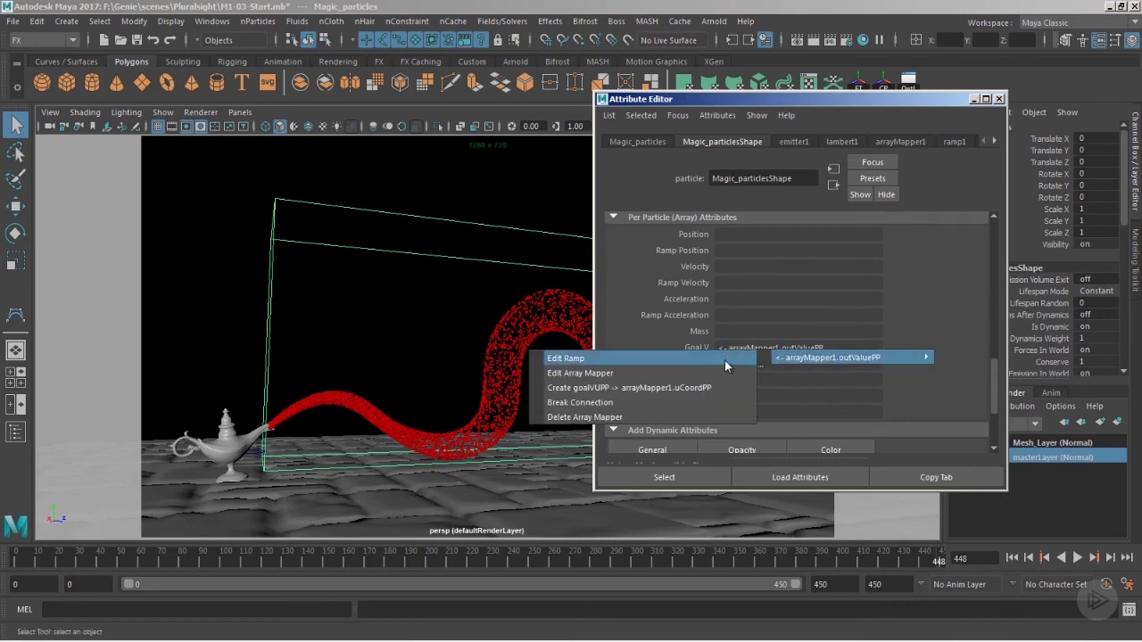
click(725, 360)
- Examine the positions of the ramp's black and white markers against the particle path from the lamp's spout
click(622, 342)
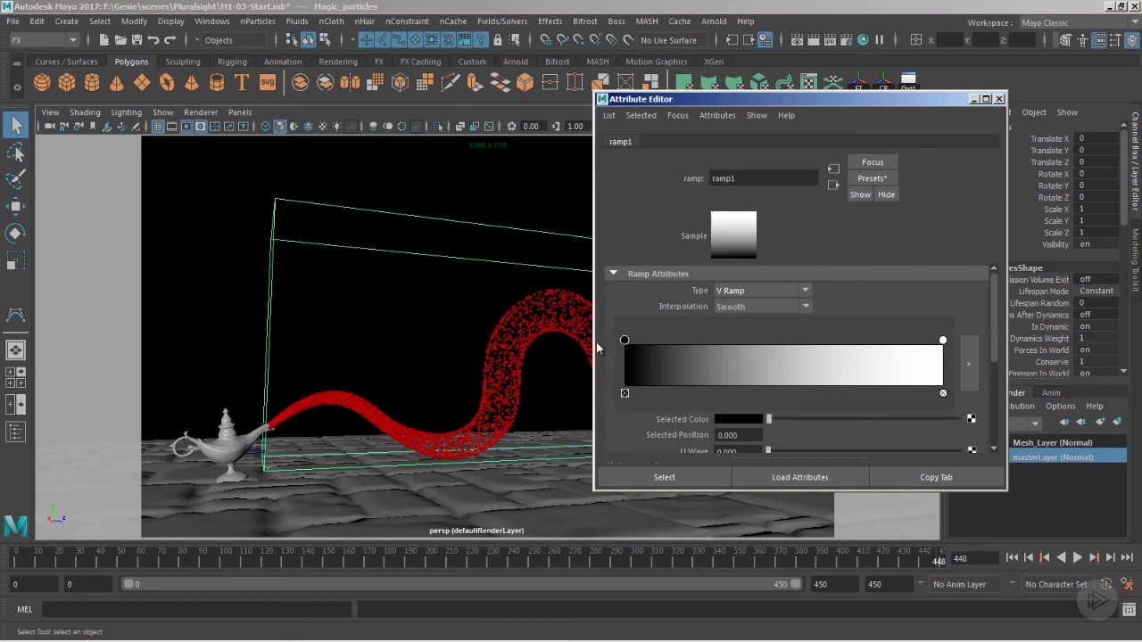
scroll(744, 388, down, 2)
click(748, 391)
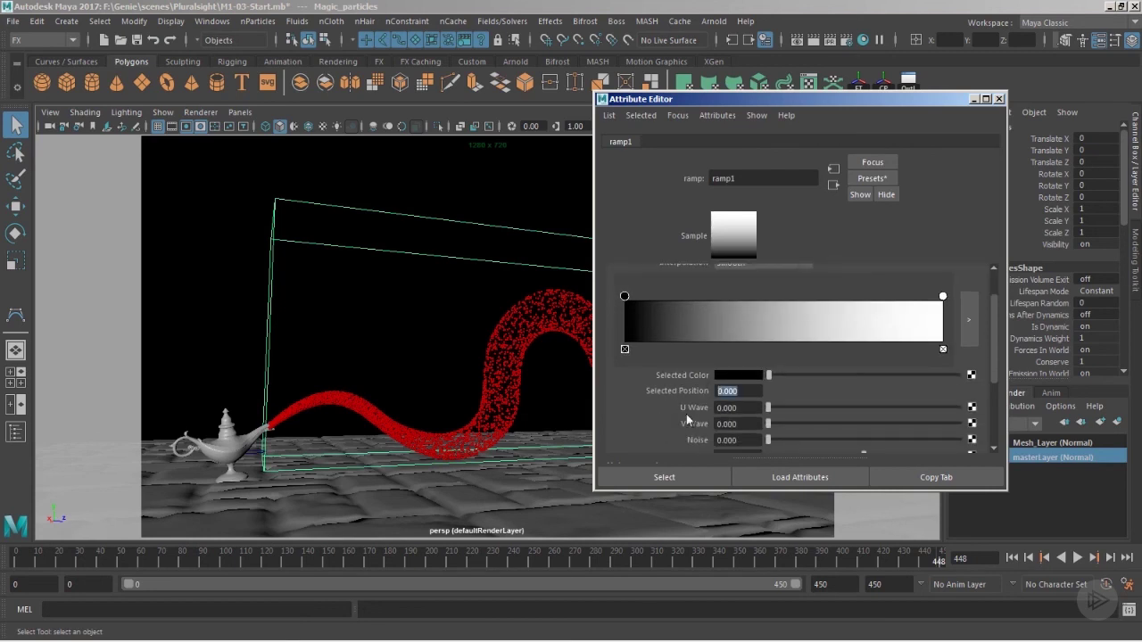
click(942, 296)
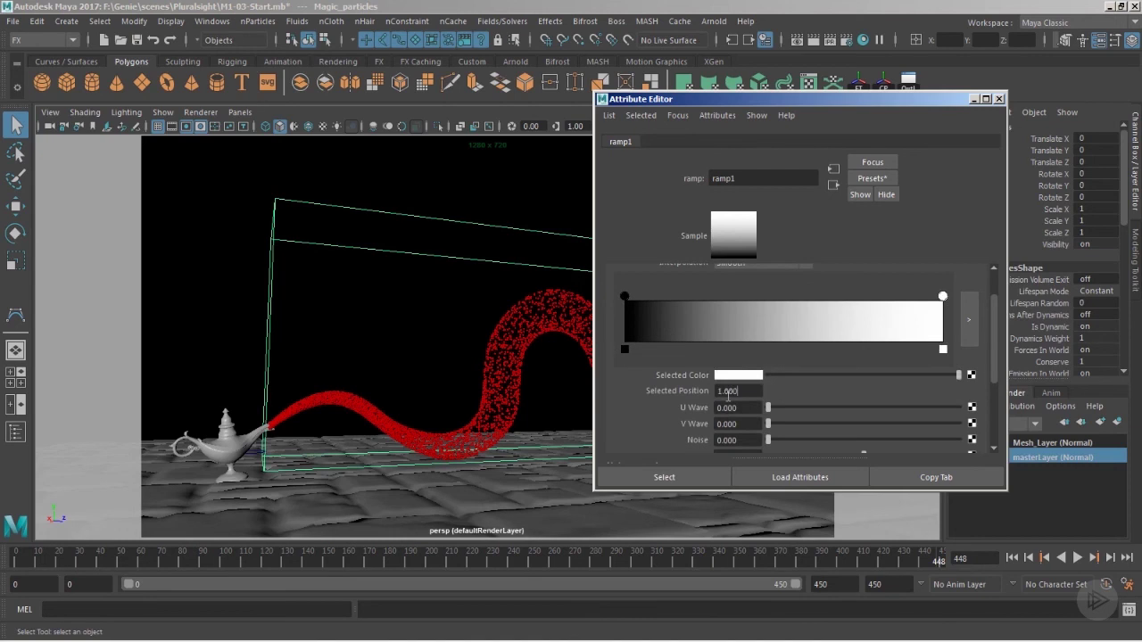
drag(828, 99, 933, 154)
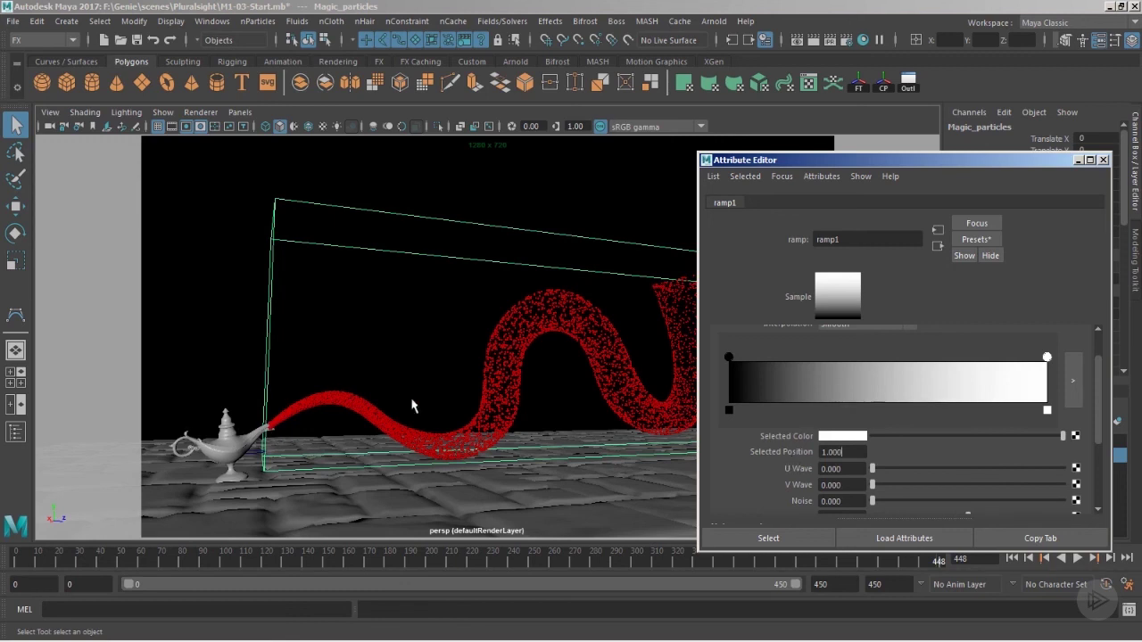
right_click(274, 432)
drag(929, 166, 990, 159)
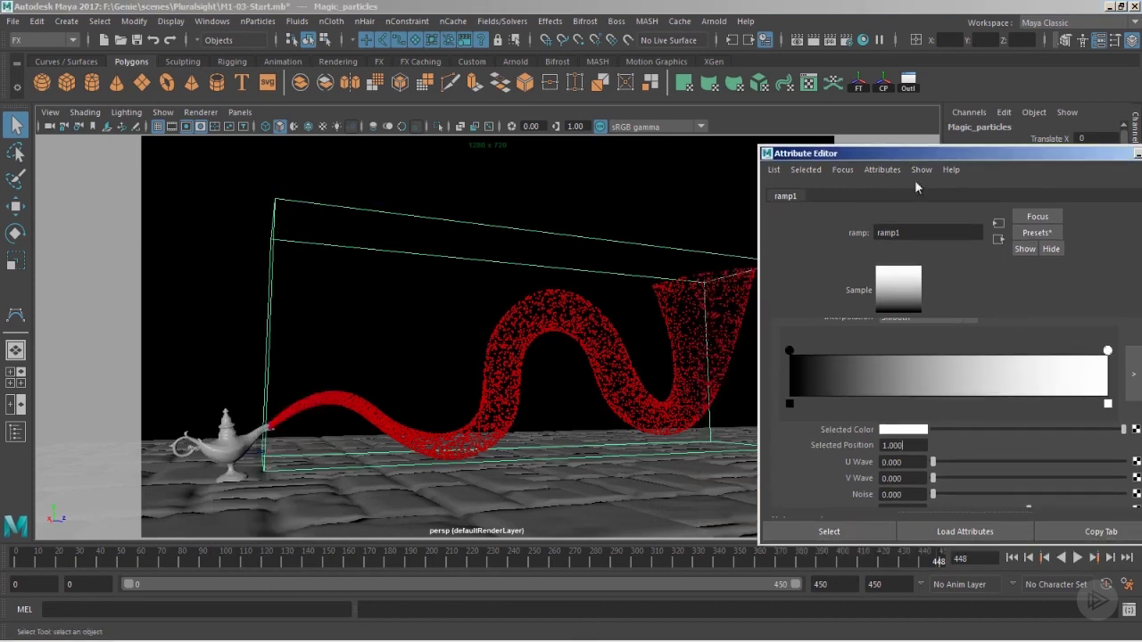
drag(968, 157, 741, 131)
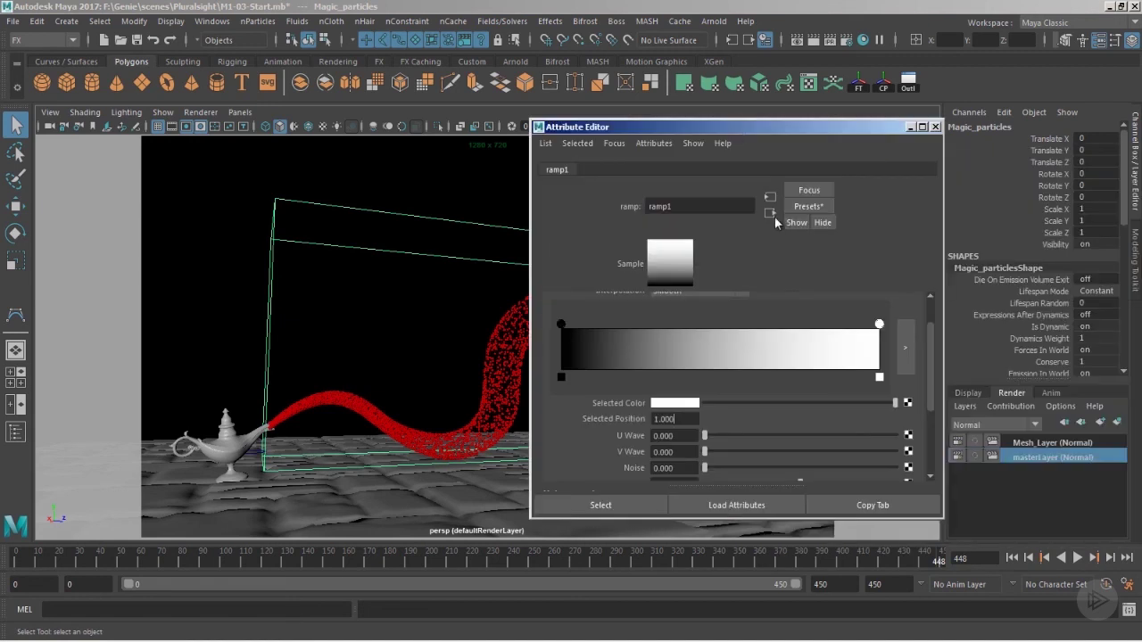
- Set the Magic_particles render type to Points with a point size of 1
click(771, 214)
click(771, 214)
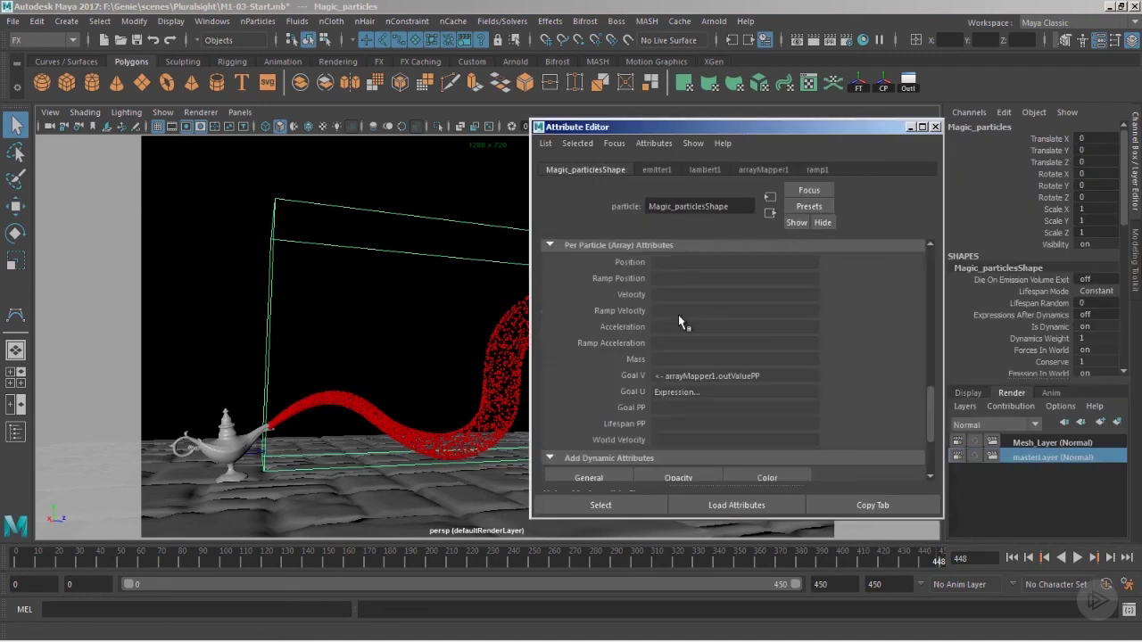
scroll(679, 323, up, 5)
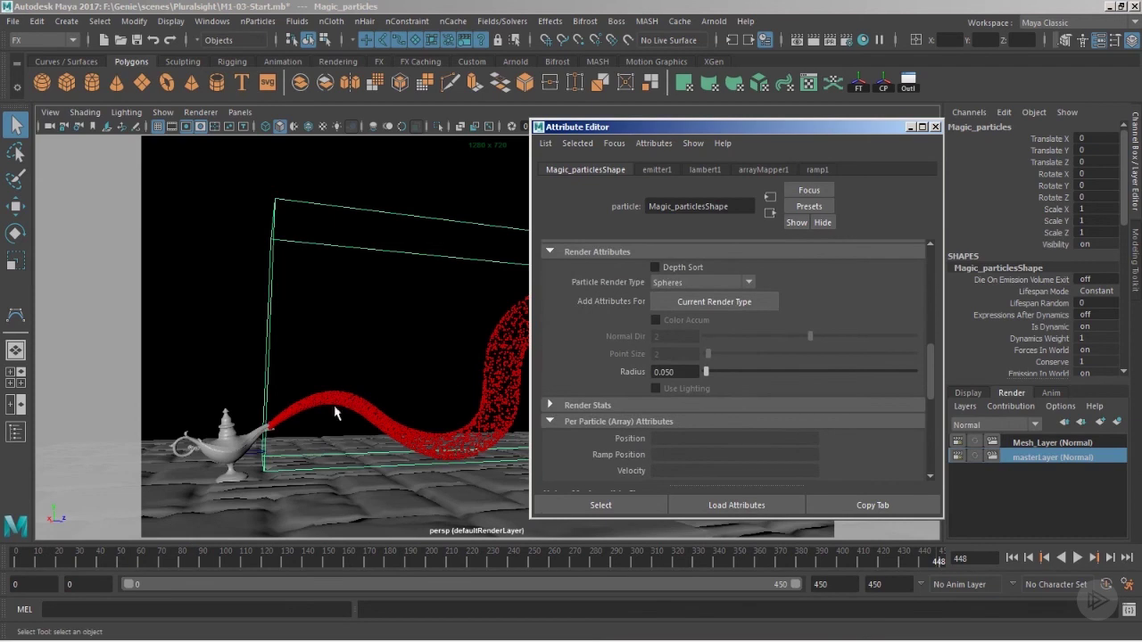
click(702, 282)
click(687, 340)
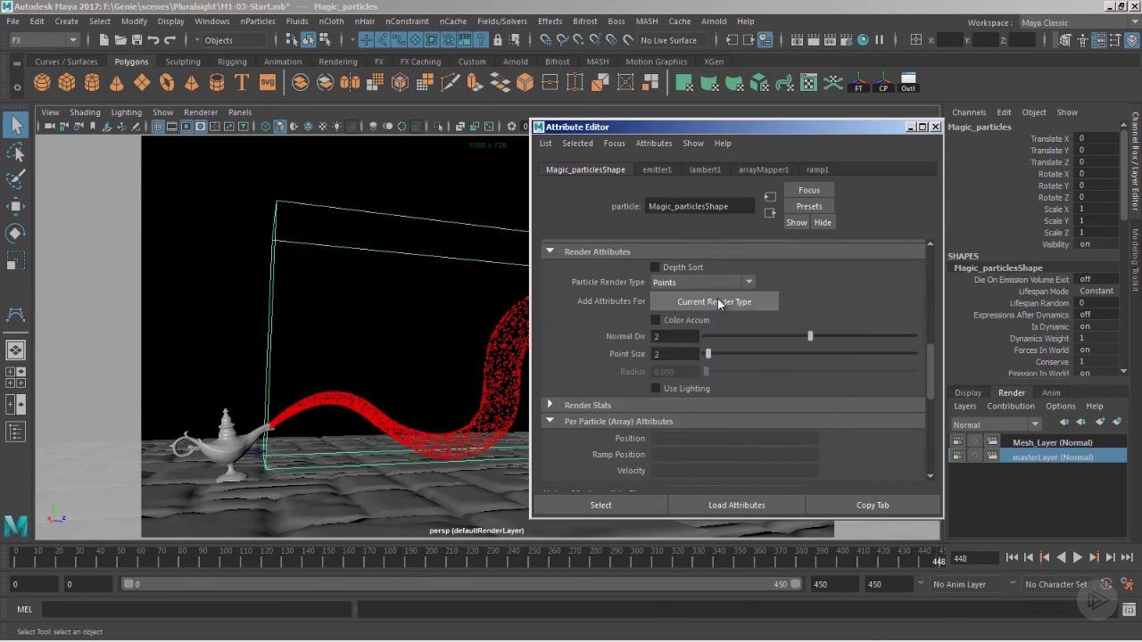
drag(710, 355, 698, 355)
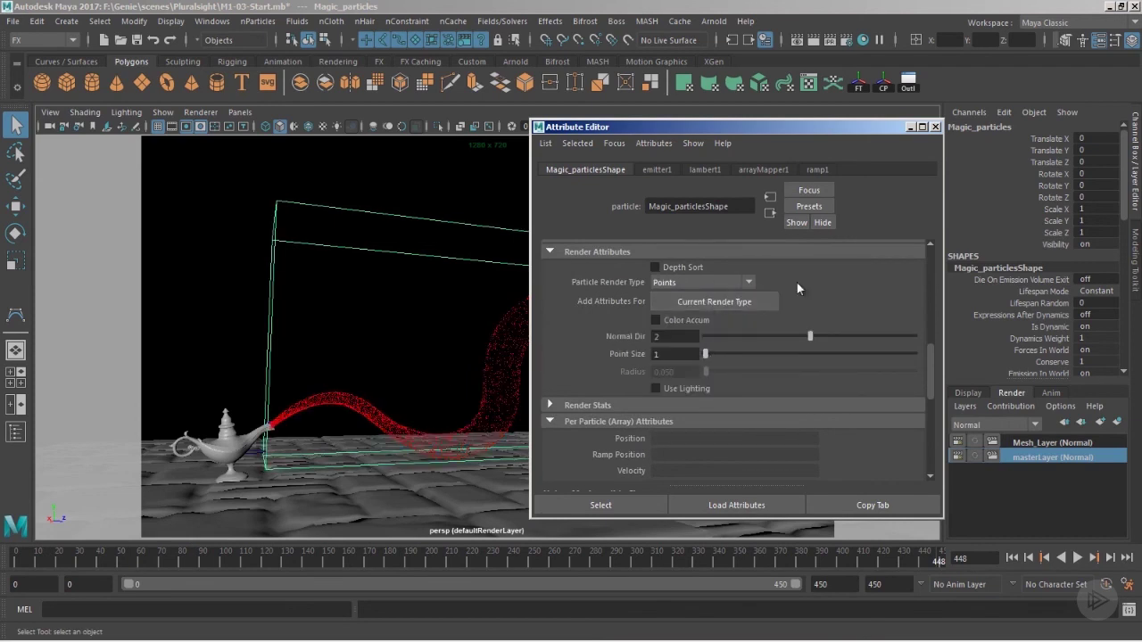
click(935, 126)
click(887, 375)
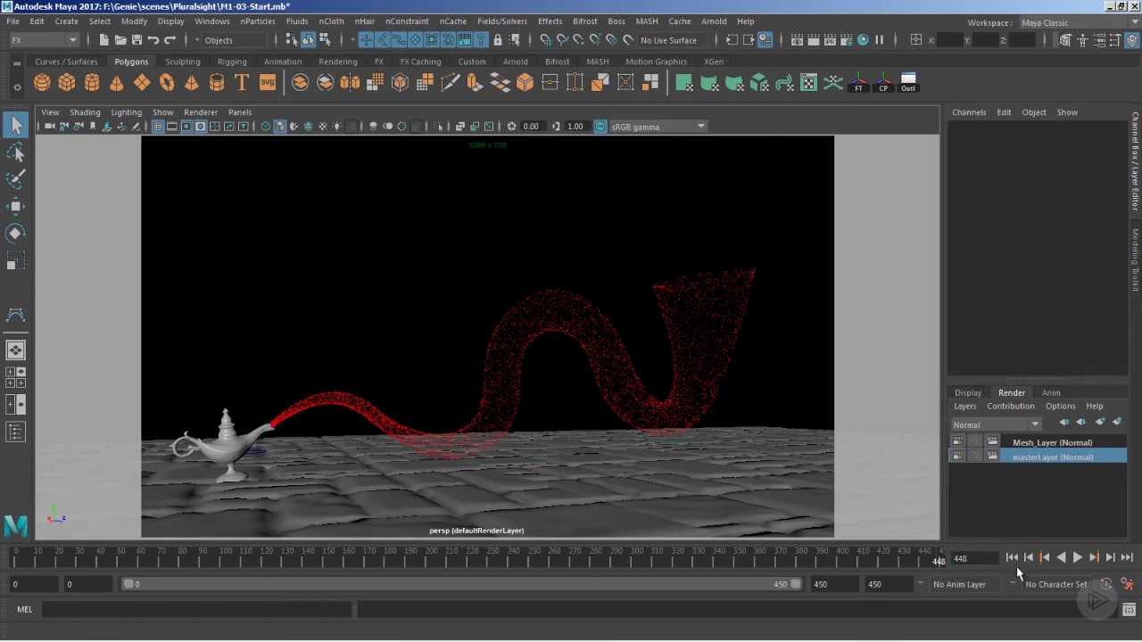
- Replay the simulation from the start to about frame 93 to check the point particles' speed
click(1012, 557)
click(1076, 557)
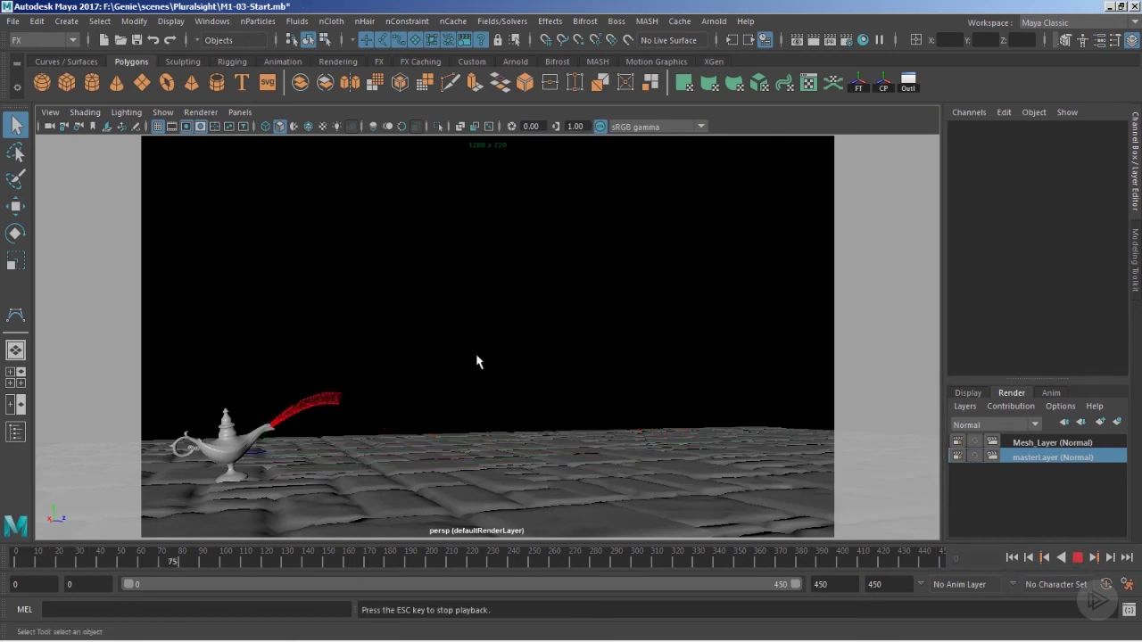
key(Escape)
- Set the constant lifespan of Magic_particles to 6
drag(358, 373, 348, 433)
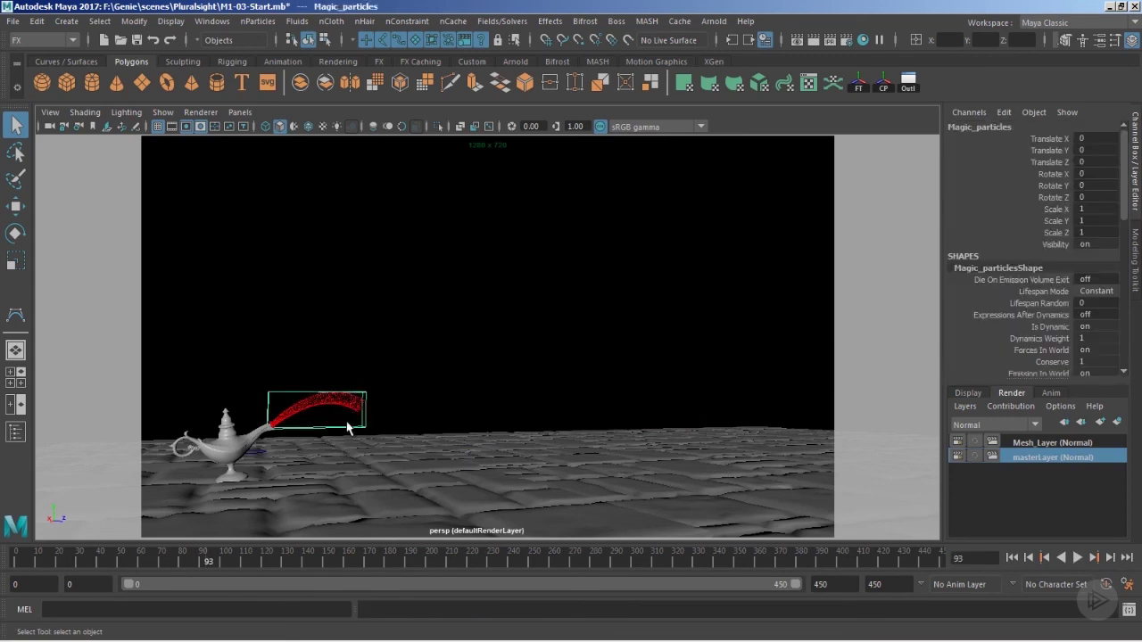
key(ctrl+a)
scroll(662, 332, up, 5)
key(ctrl+a)
text(6)
key(Return)
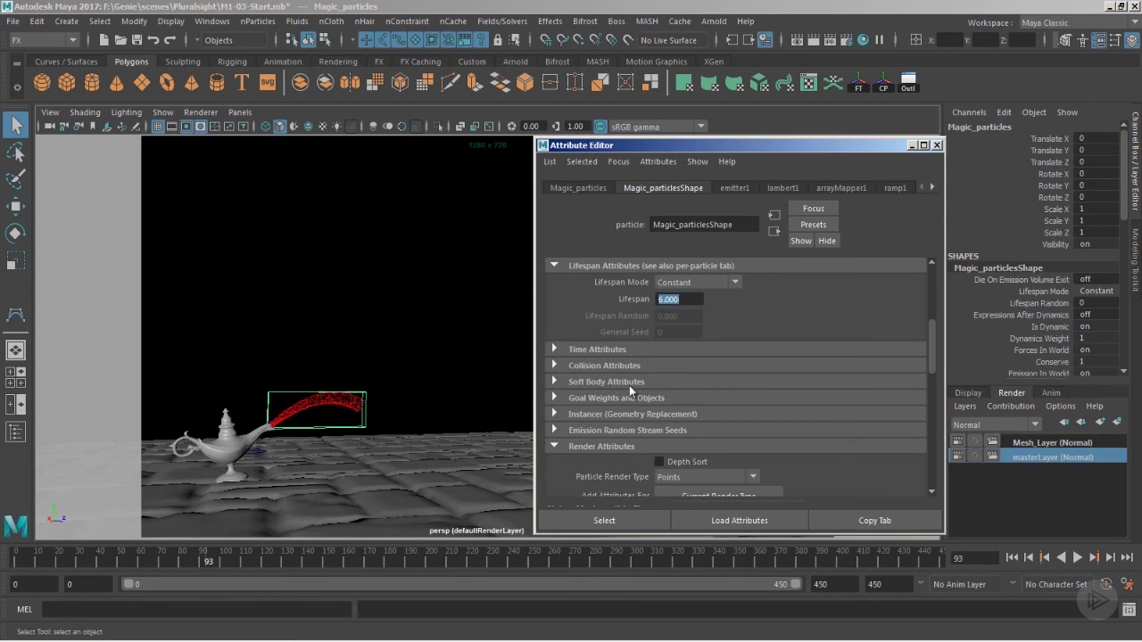
scroll(629, 385, down, 4)
- Set both the playback end frame and the animation end frame to 180
click(819, 584)
text(180)
key(Return)
key(Tab)
text(180)
key(Return)
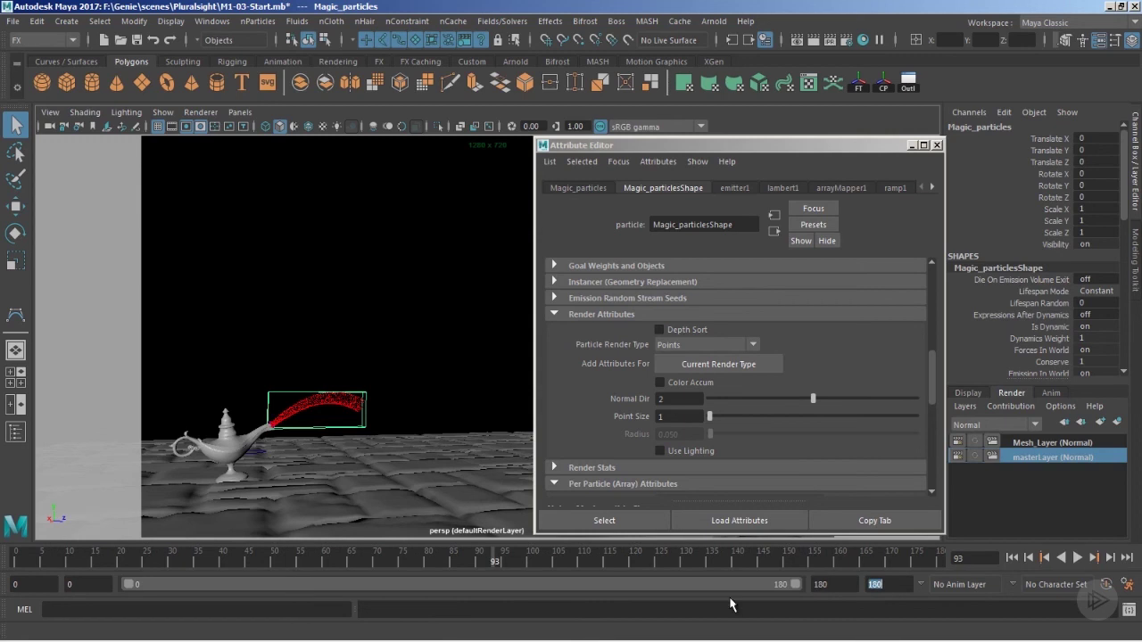
- Continue the simulation to about frame 159 and check the Magic_particles lifespan setting
click(935, 145)
click(1077, 557)
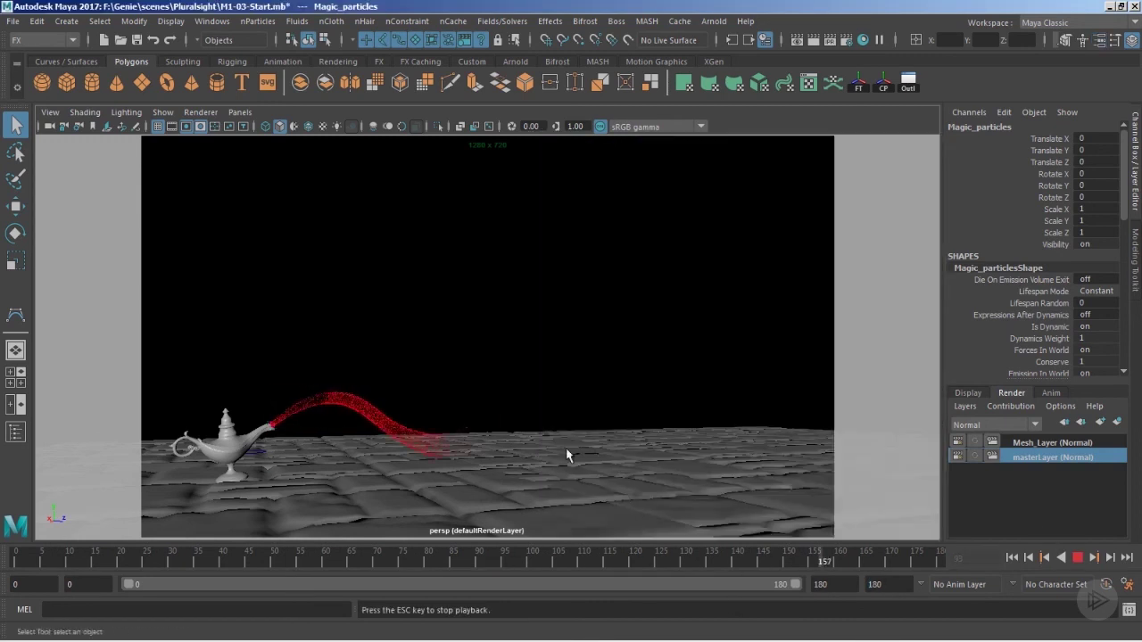
key(Escape)
key(ctrl+a)
scroll(681, 390, up, 3)
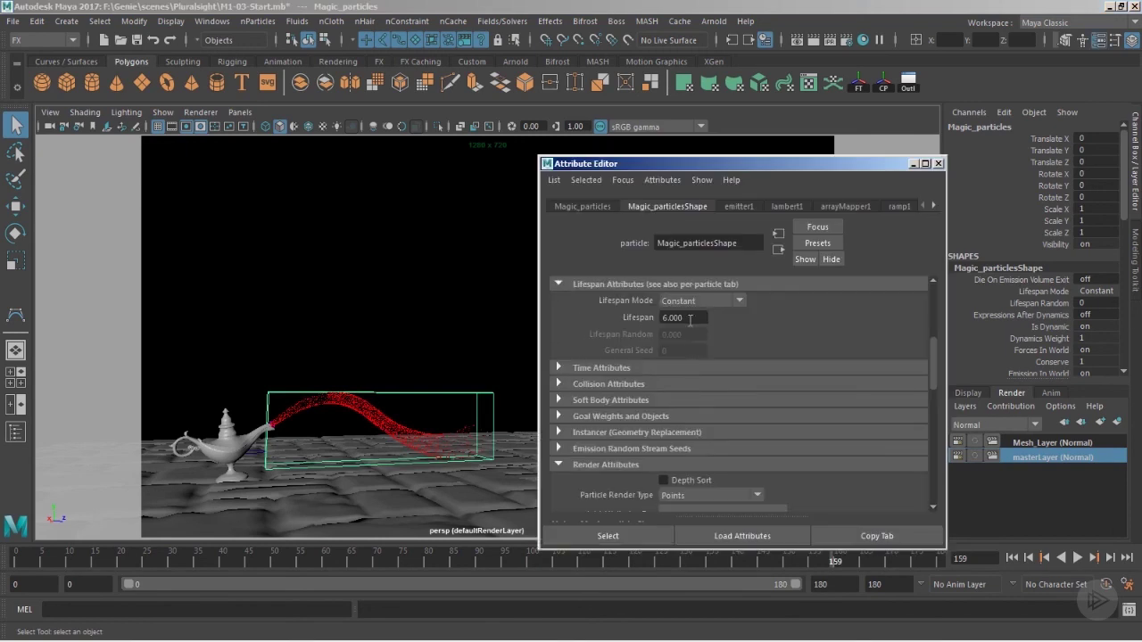
- Replay the simulation from the start to frame 176 and examine the particle stream from a slightly different angle
click(1011, 558)
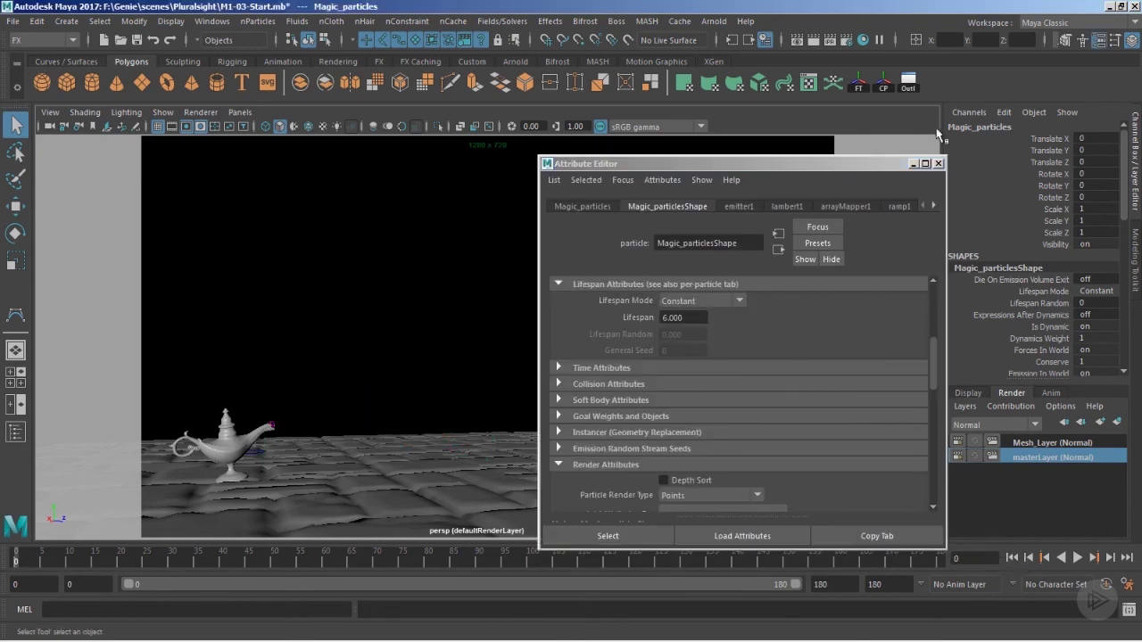
click(938, 164)
click(1077, 558)
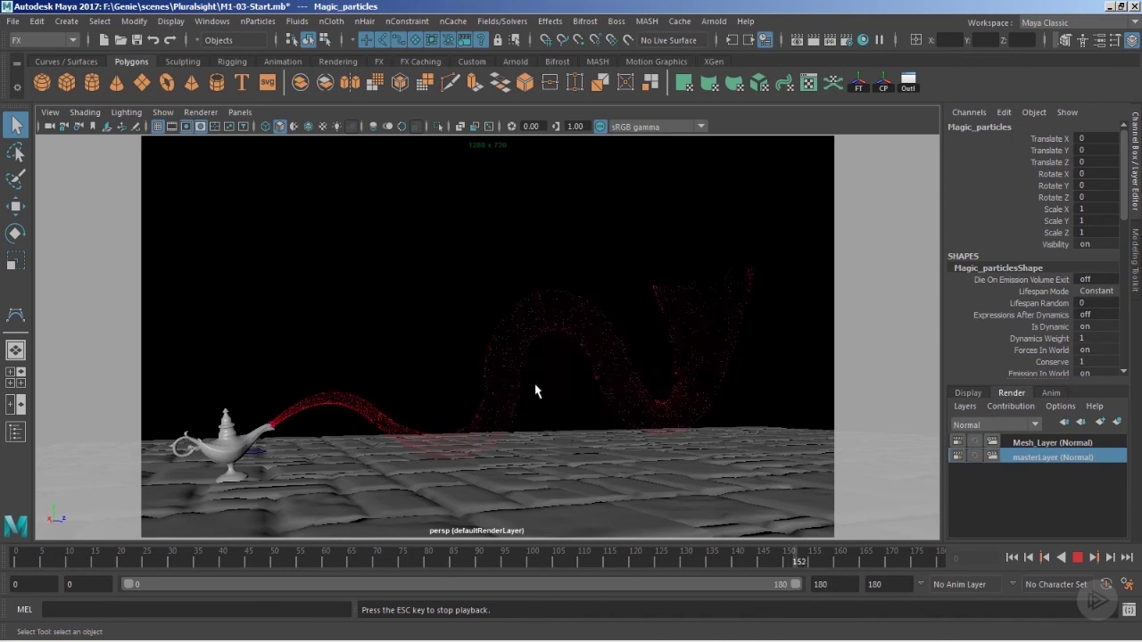
key(Escape)
alt+drag(356, 375, 412, 399)
key(w)
mouse_move(570, 415)
alt+mouse_down()
mouse_move(507, 426)
mouse_move(556, 395)
mouse_move(569, 404)
mouse_move(552, 412)
alt+mouse_up()
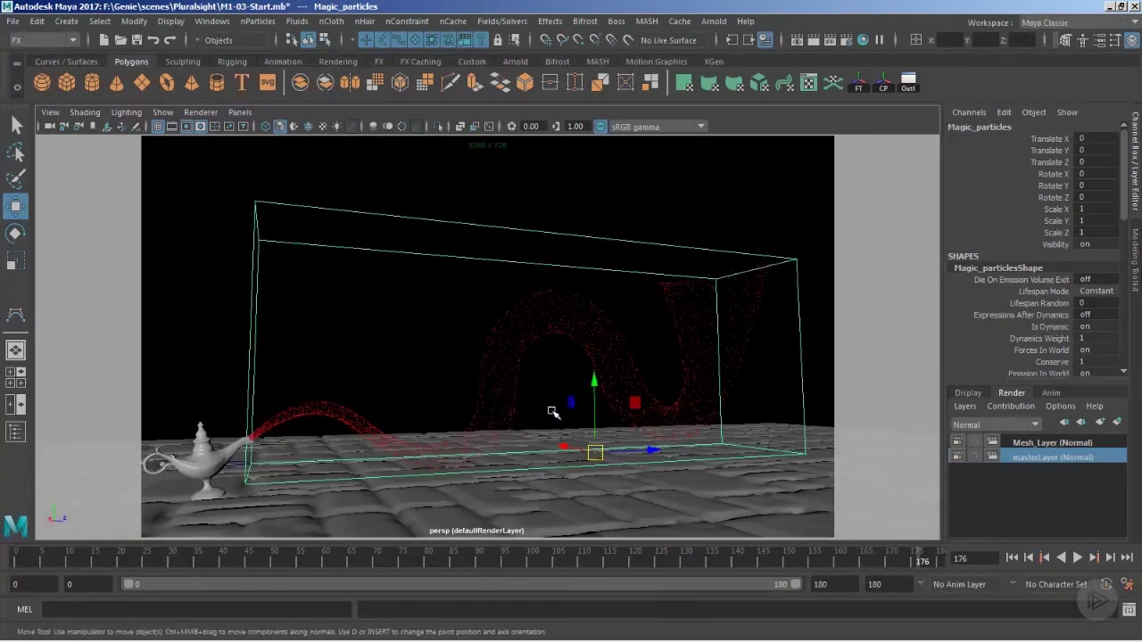